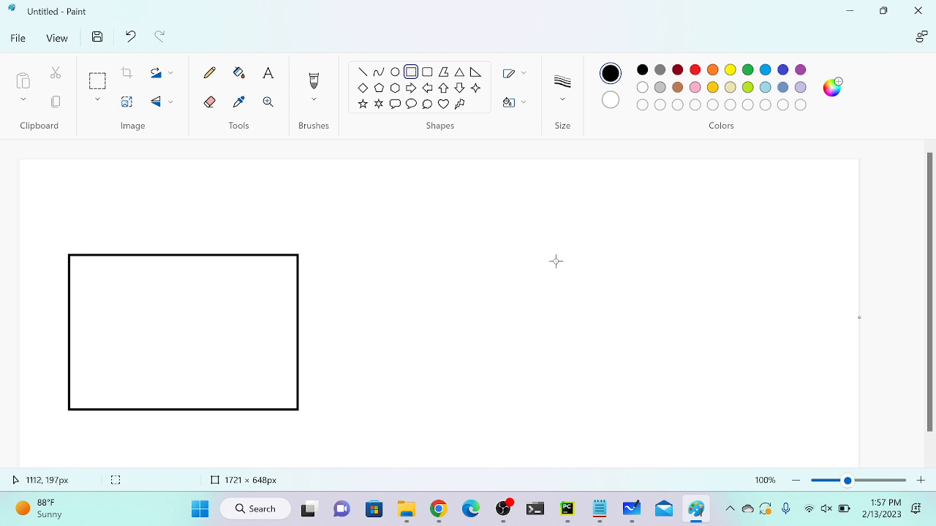
# Step: Draw a second rectangle about 518 × 330 px, level with the existing rectangle and spaced well apart from it
pyautogui.moveTo(543, 252); pyautogui.dragTo(796, 413)
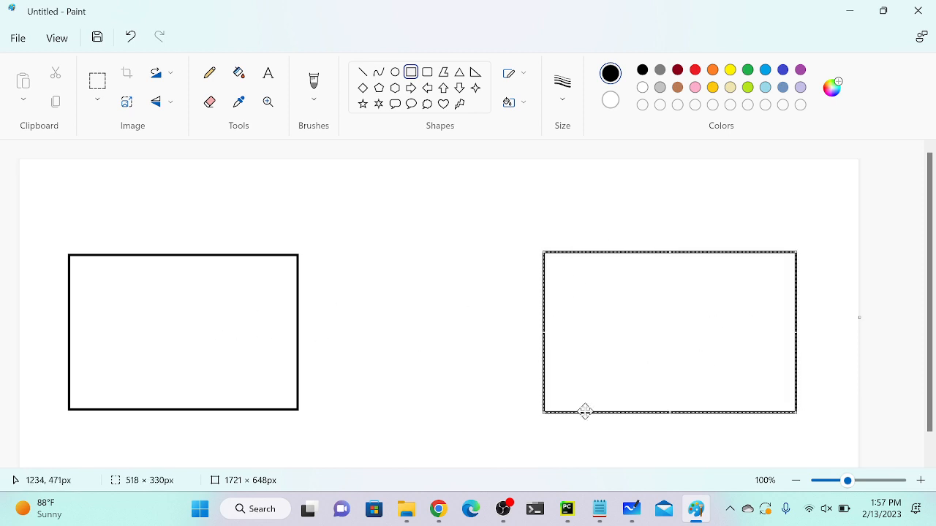
# Step: Switch to the AWS console in Chrome and create a VPC named vpc-1 with IPv4 CIDR 10.0.0.0/24
pyautogui.click(439, 509)
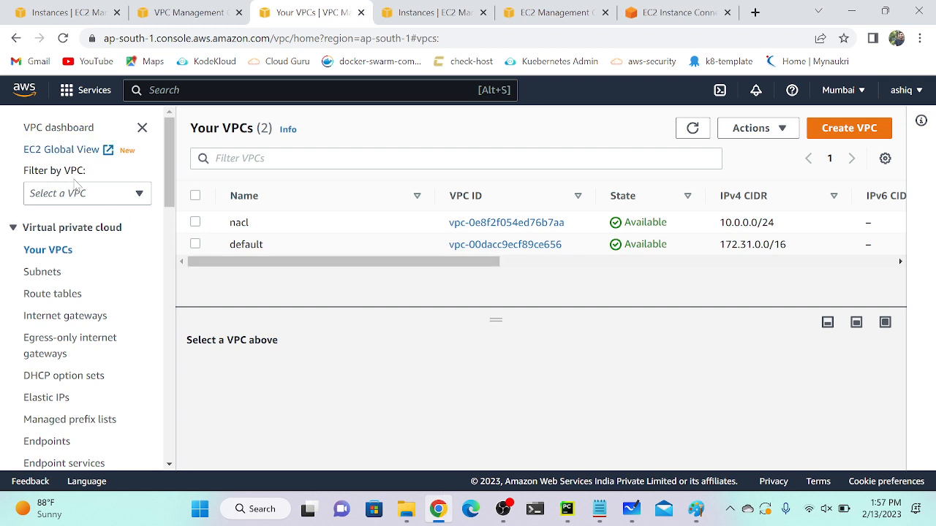
pyautogui.click(832, 134)
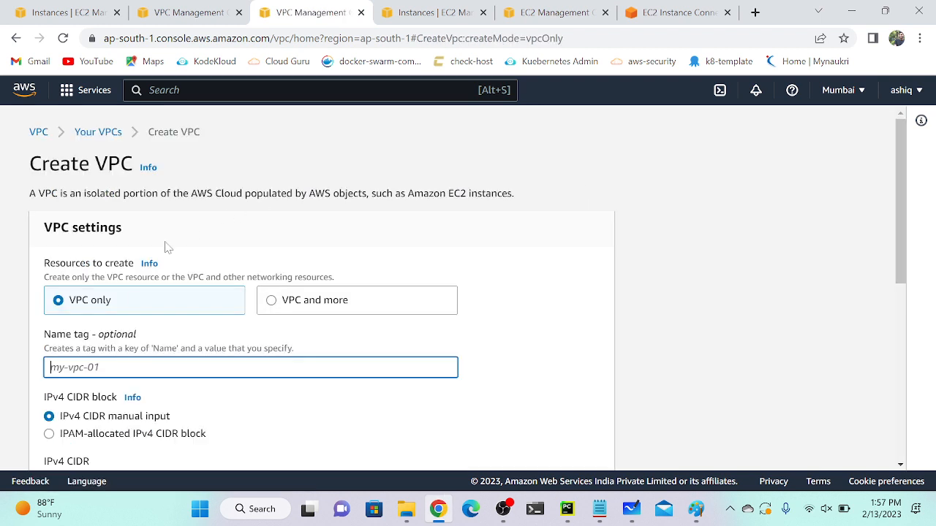
pyautogui.write('vpc-1')
pyautogui.scroll(-3, 251, 288)
pyautogui.click(251, 265)
pyautogui.write('10.0.0.0/24')
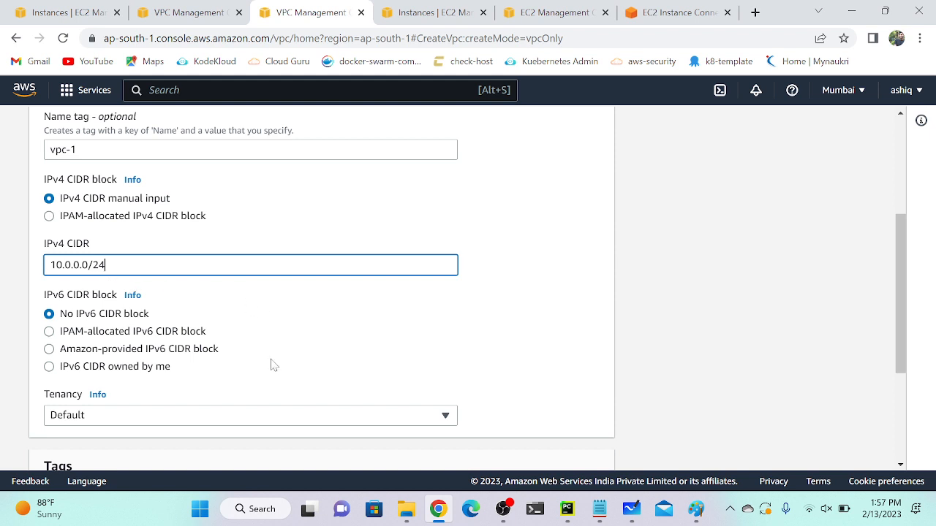
pyautogui.scroll(-3, 274, 366)
pyautogui.click(549, 458)
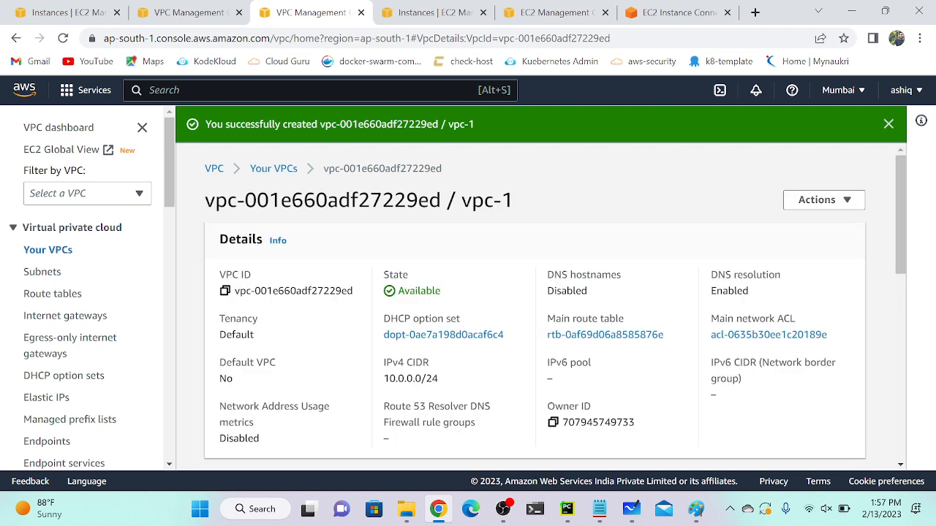
# Step: Create another VPC named vpc-2 with the IPv4 CIDR 10.0.1.0/24
pyautogui.click(47, 249)
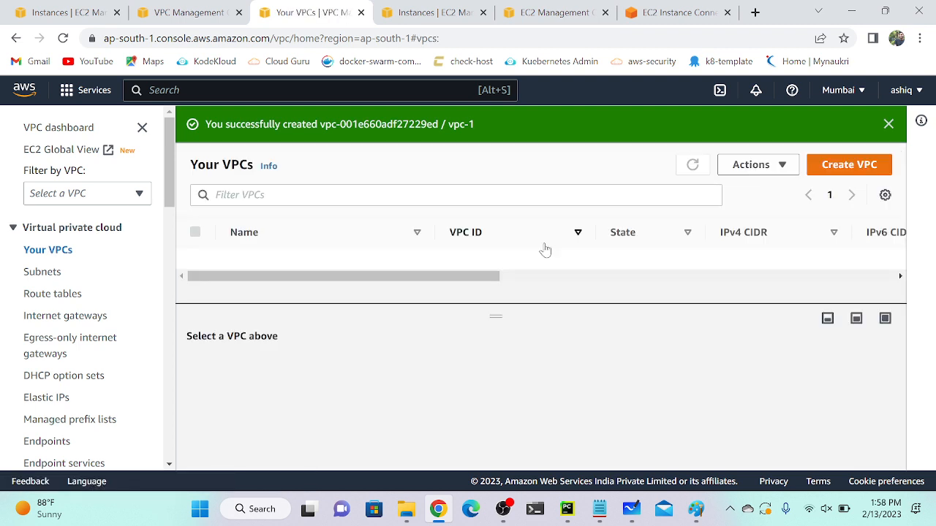
pyautogui.click(847, 165)
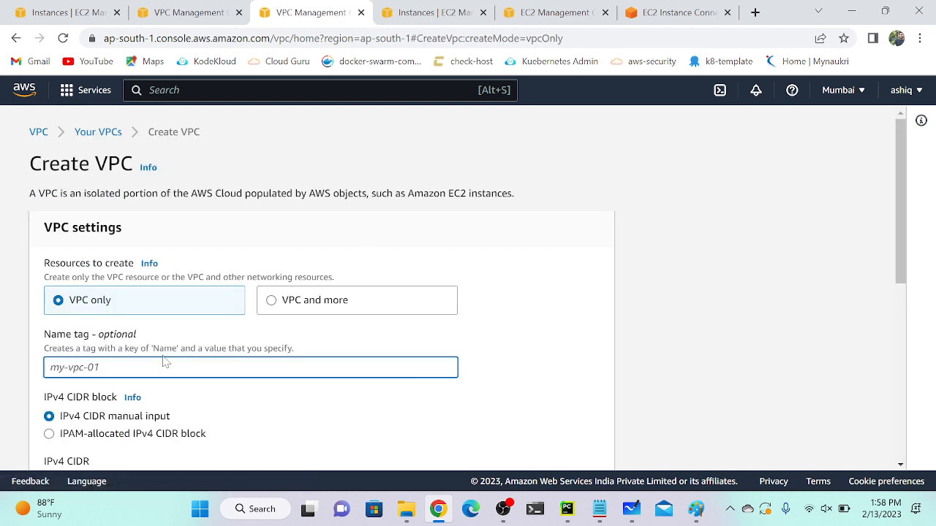
pyautogui.write('V')
pyautogui.scroll(-3, 166, 362)
pyautogui.click(157, 299)
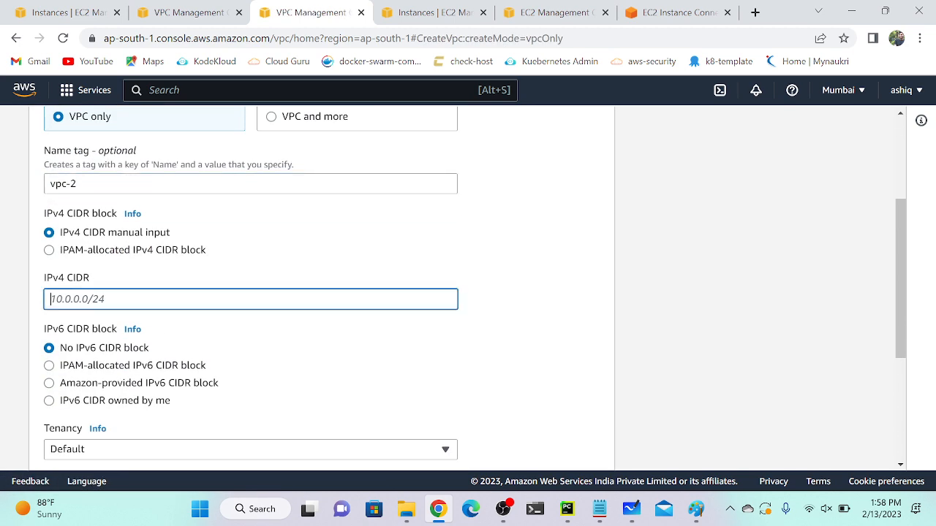
pyautogui.write('10.0.1.0/24')
pyautogui.scroll(-3, 153, 317)
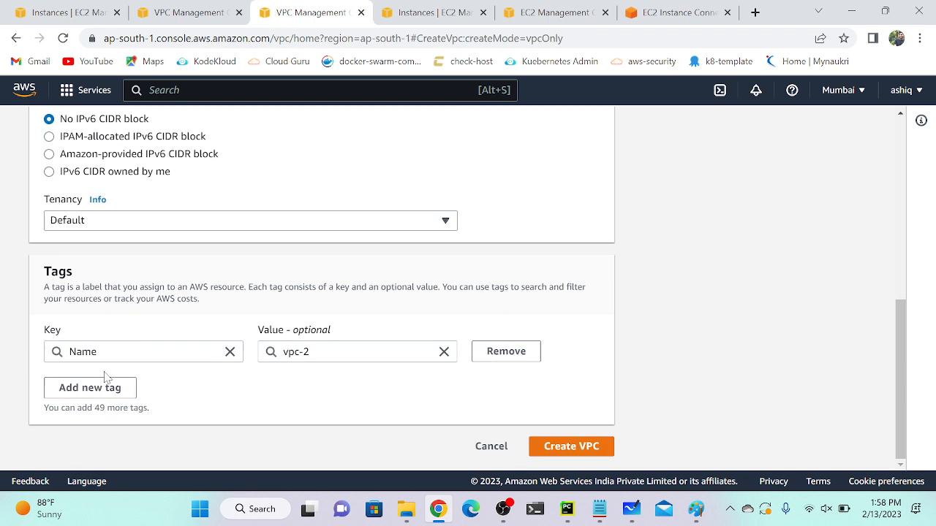
pyautogui.click(578, 447)
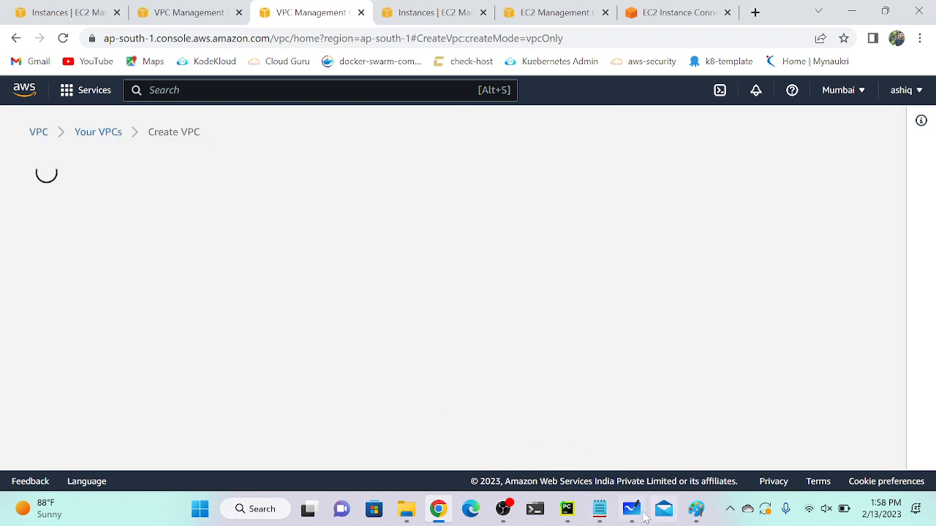
# Step: Switch to Paint and add the text label 10.0.0.0/24 above the first rectangle
pyautogui.click(699, 511)
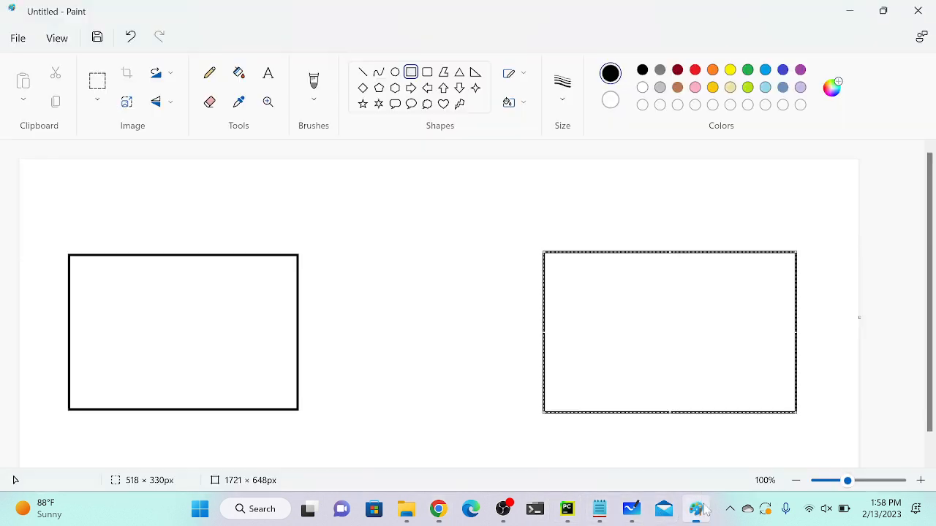
pyautogui.click(271, 68)
pyautogui.click(219, 232)
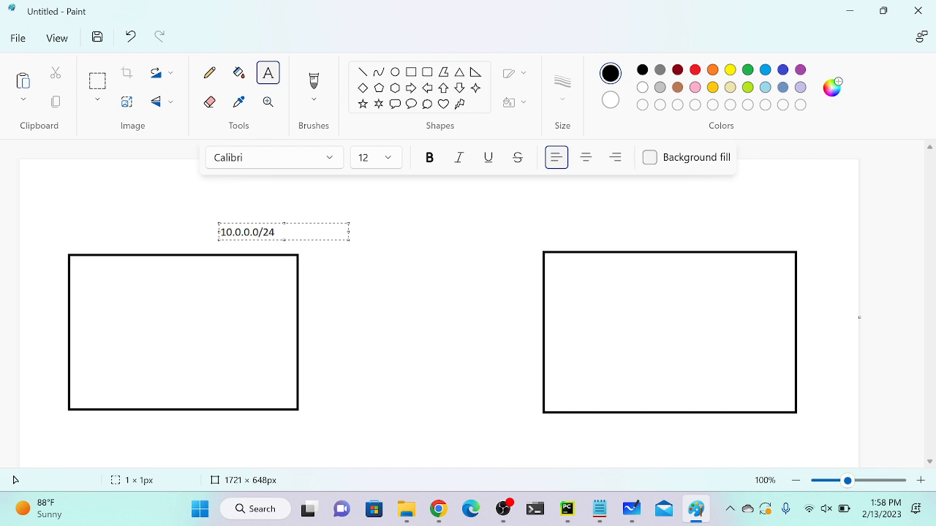
# Step: Copy the CIDR label above the second rectangle and change the copy to 10.0.1.0/24
pyautogui.hotkey('ctrl', 'a')
pyautogui.hotkey('ctrl', 'c')
pyautogui.click(443, 316)
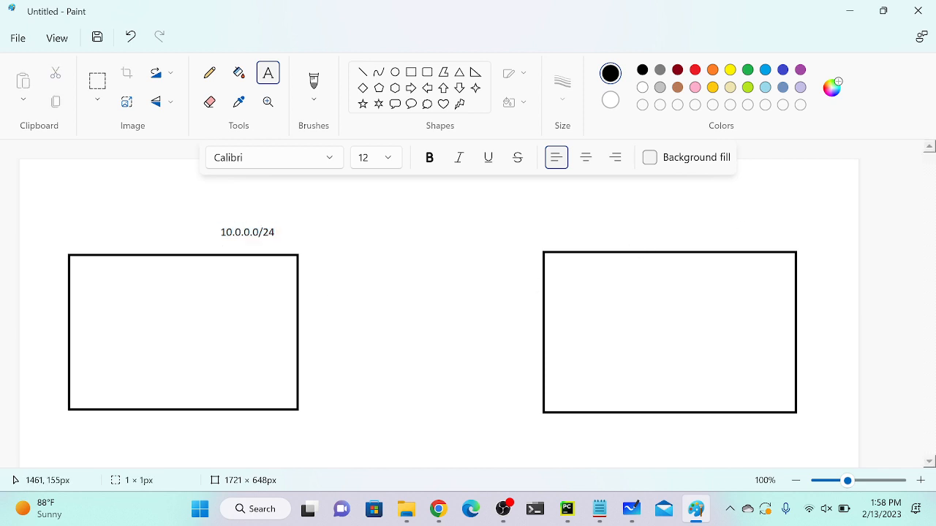
pyautogui.click(732, 234)
pyautogui.hotkey('ctrl', 'v')
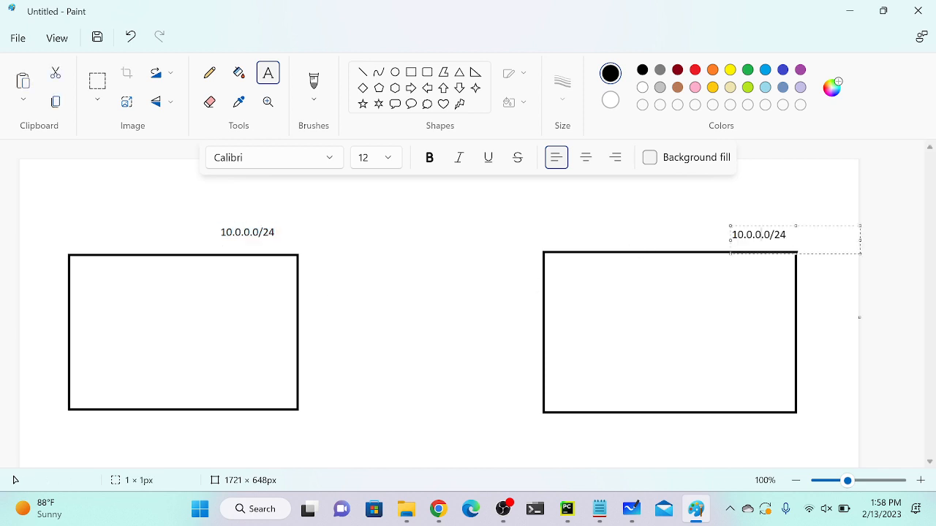
pyautogui.click(478, 232)
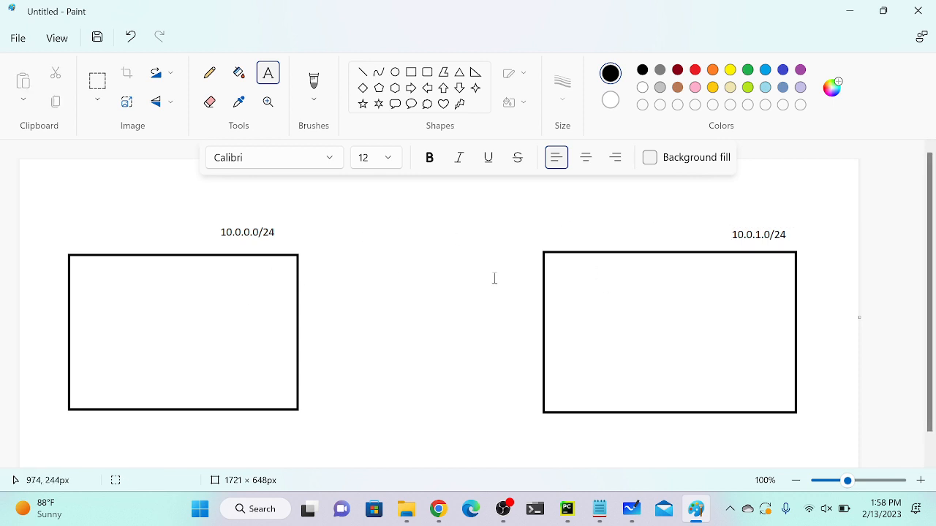
# Step: Switch back to Chrome and reconnect the computer to the gigabit Wi-Fi network
pyautogui.click(439, 509)
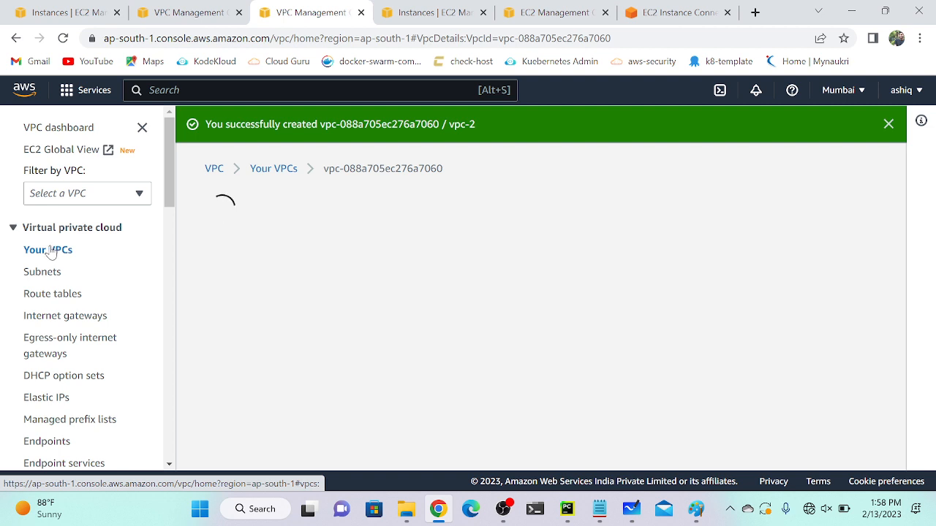
pyautogui.click(817, 512)
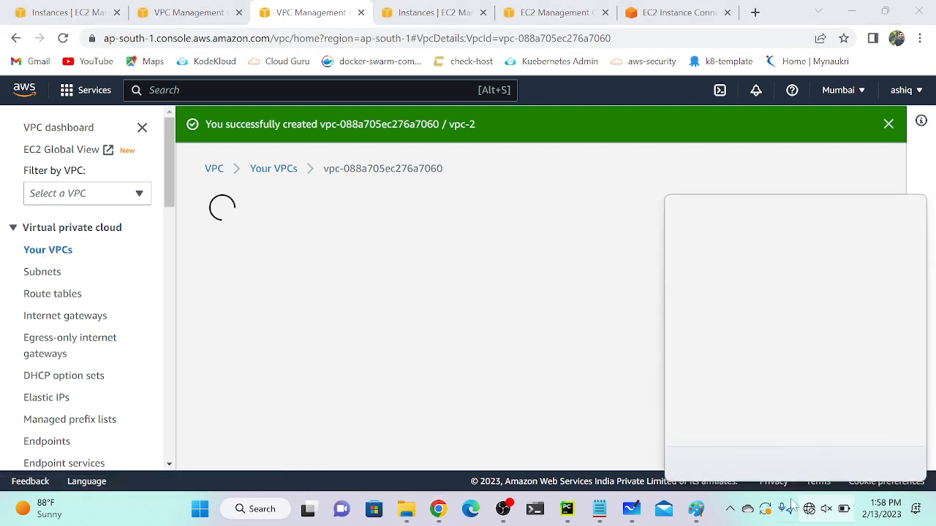
pyautogui.click(735, 232)
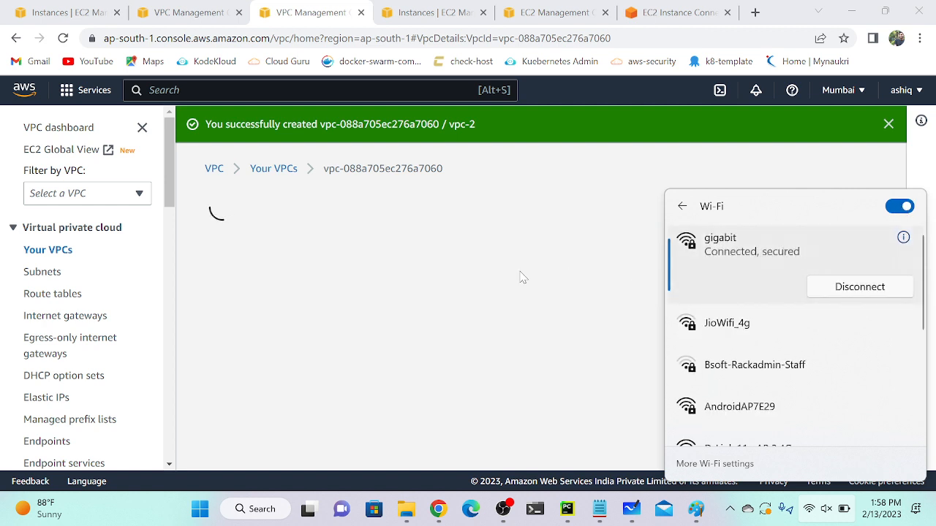
pyautogui.click(435, 276)
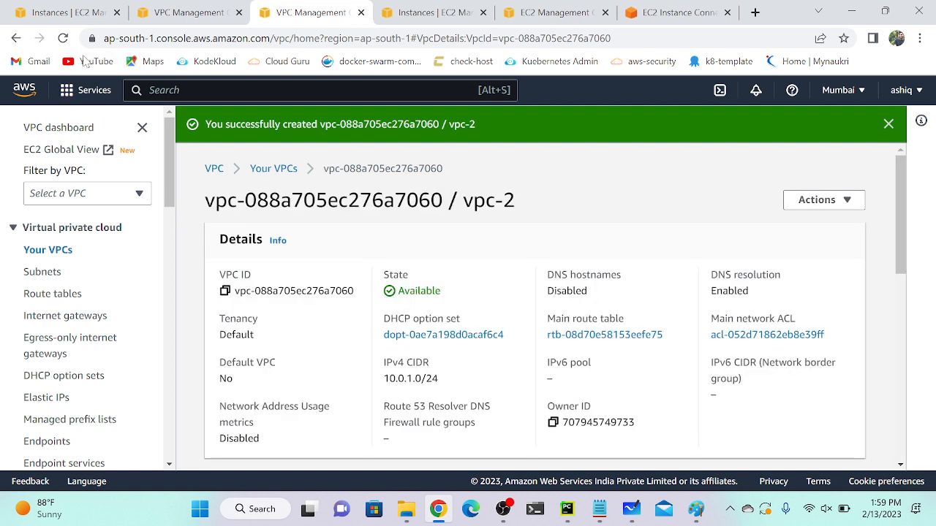
# Step: Start creating a subnet and select vpc-1 as the VPC that contains it
pyautogui.click(42, 278)
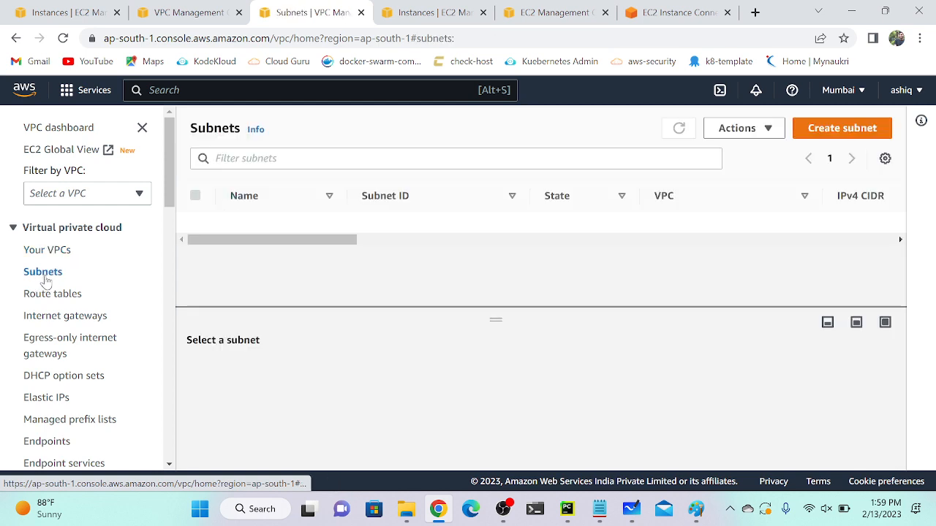
pyautogui.click(847, 130)
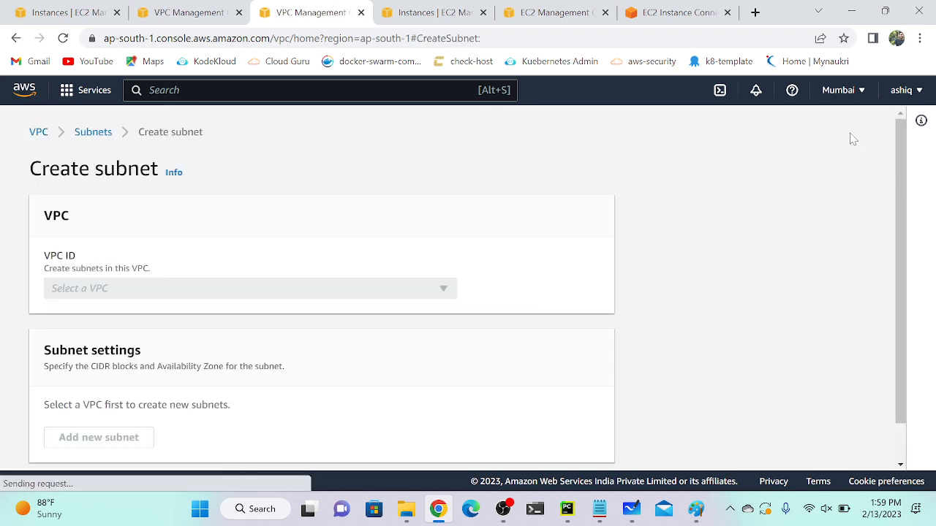
pyautogui.click(115, 291)
pyautogui.click(114, 291)
pyautogui.click(114, 291)
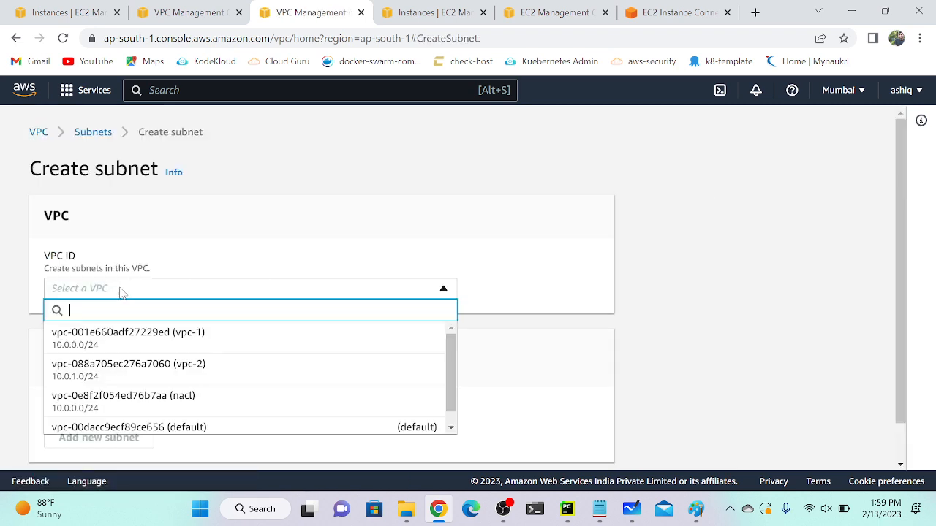
pyautogui.click(179, 347)
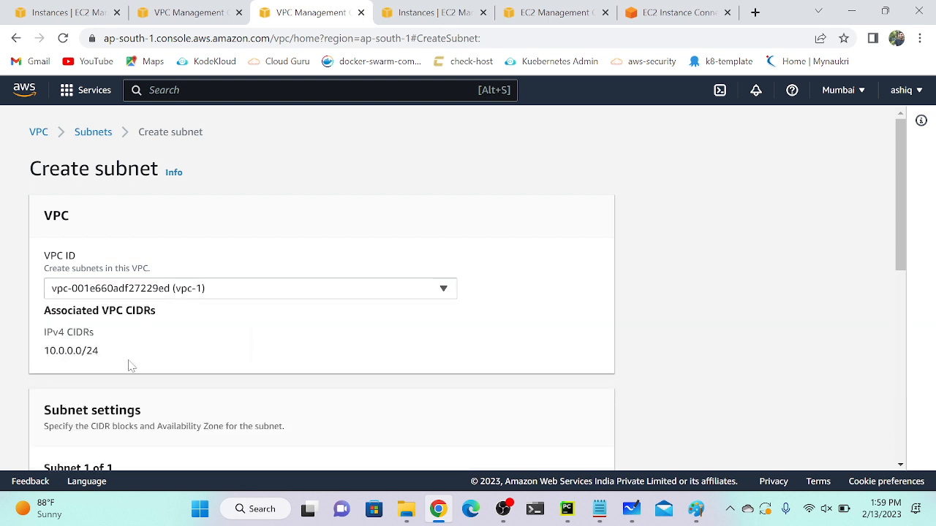
# Step: Name the subnet sub-1-vpc-1 and copy that name for reuse
pyautogui.scroll(-3, 129, 361)
pyautogui.click(130, 354)
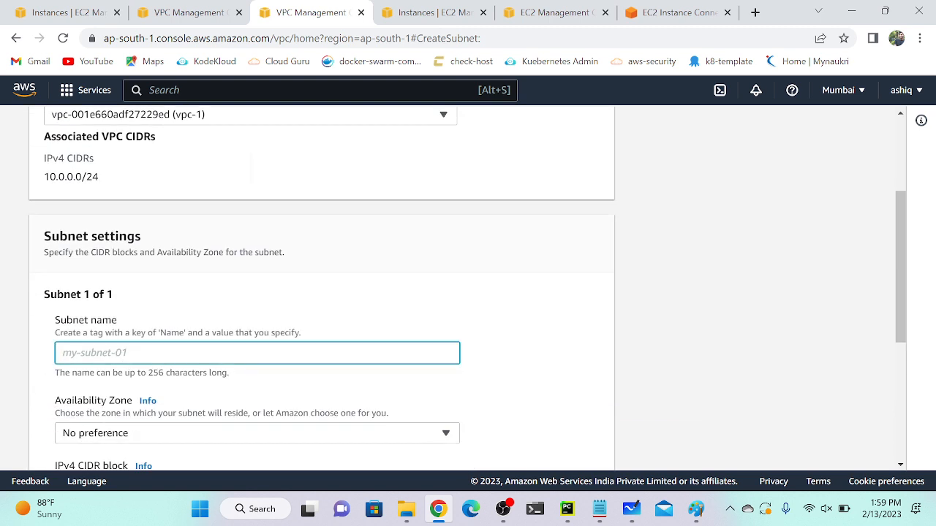
pyautogui.write('sub-1-vpc-1')
pyautogui.scroll(-3, 292, 293)
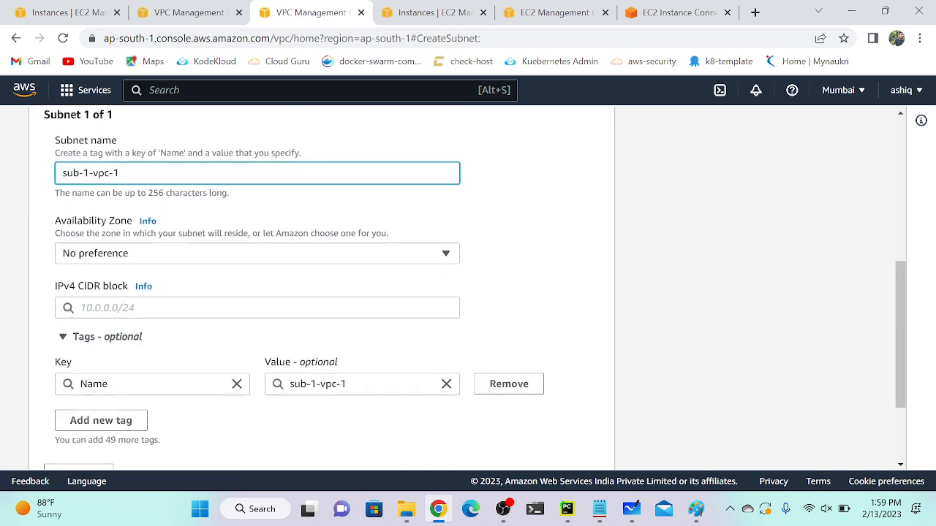
pyautogui.moveTo(141, 139); pyautogui.dragTo(17, 148)
pyautogui.hotkey('ctrl', 'c')
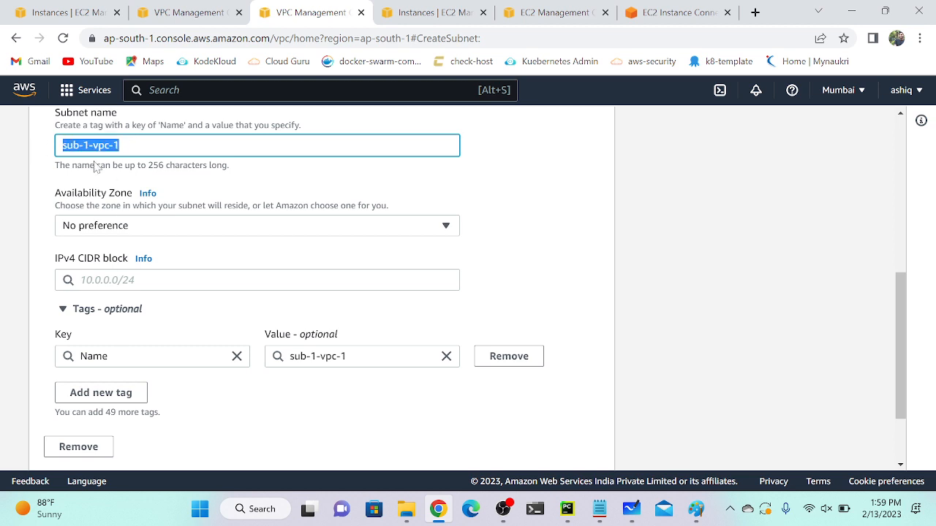
# Step: Set the availability zone to Asia Pacific (Mumbai) / ap-south-1a and the IPv4 CIDR block to 10.0.0.0/24, and create the subnet
pyautogui.click(124, 228)
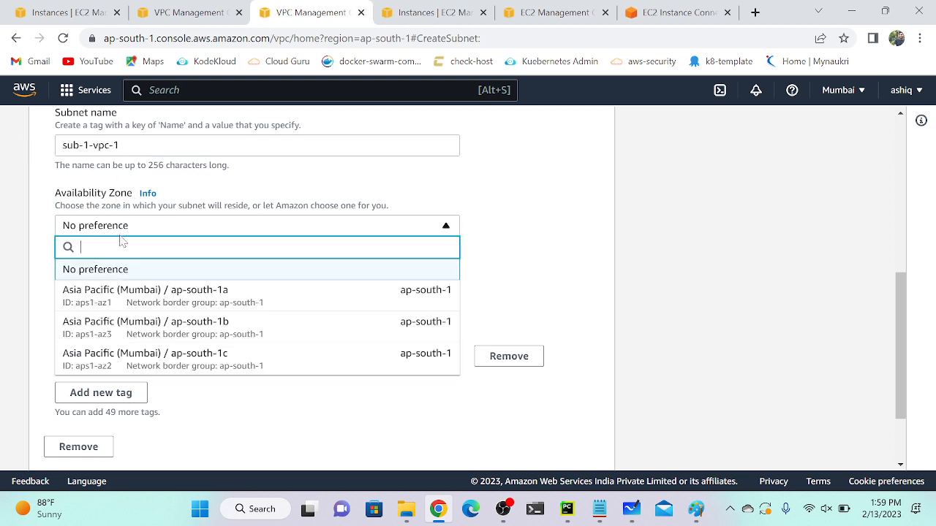
pyautogui.click(234, 297)
pyautogui.click(244, 280)
pyautogui.write('10.0.0.0')
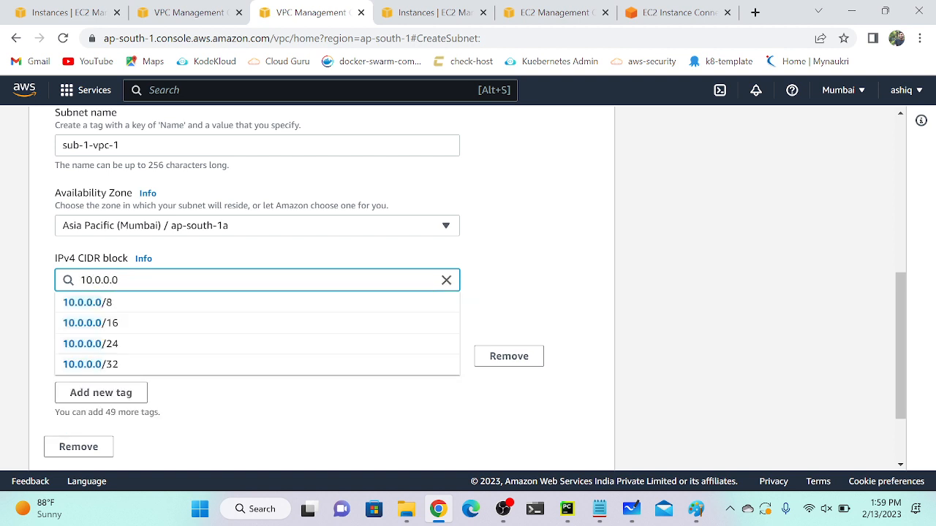
pyautogui.write('/24')
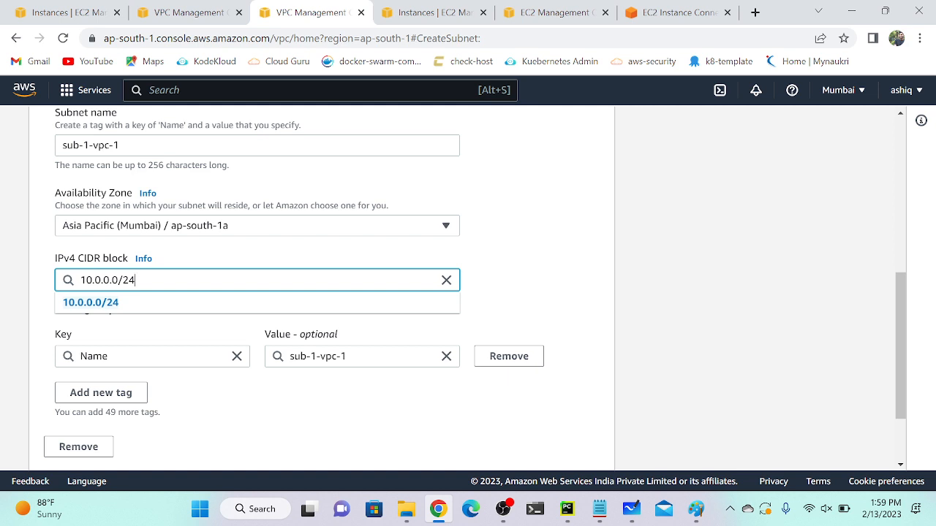
pyautogui.click(91, 303)
pyautogui.scroll(-2, 171, 315)
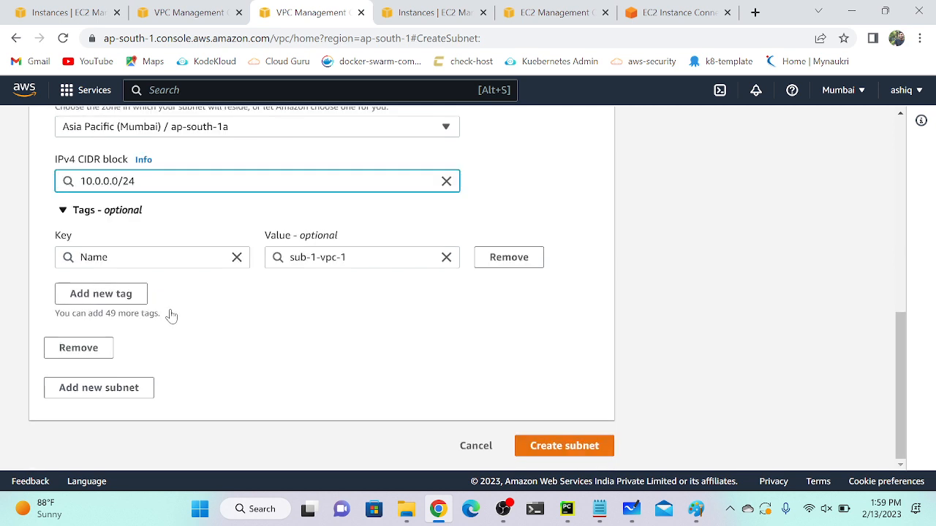
pyautogui.click(577, 446)
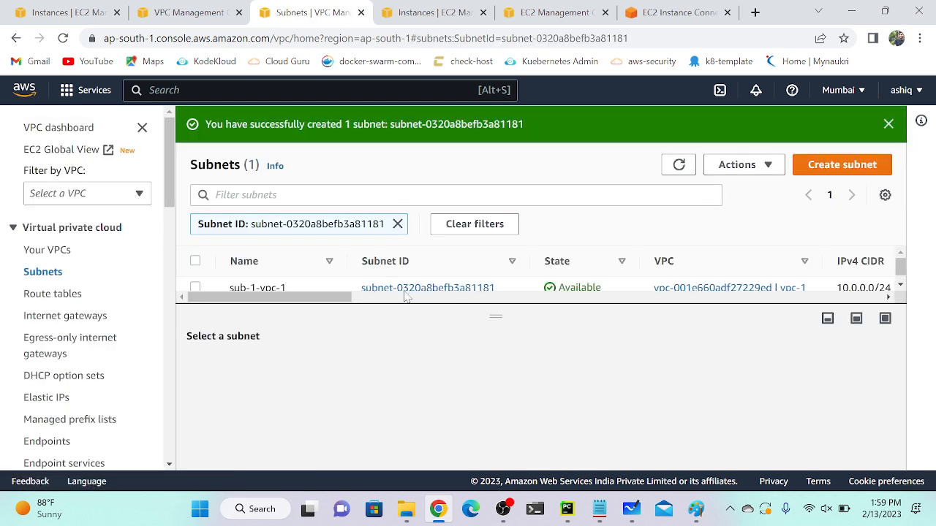
# Step: Clear the subnet ID filter and start another subnet in vpc-2 named sub-1-vpc-2
pyautogui.click(398, 223)
pyautogui.click(841, 164)
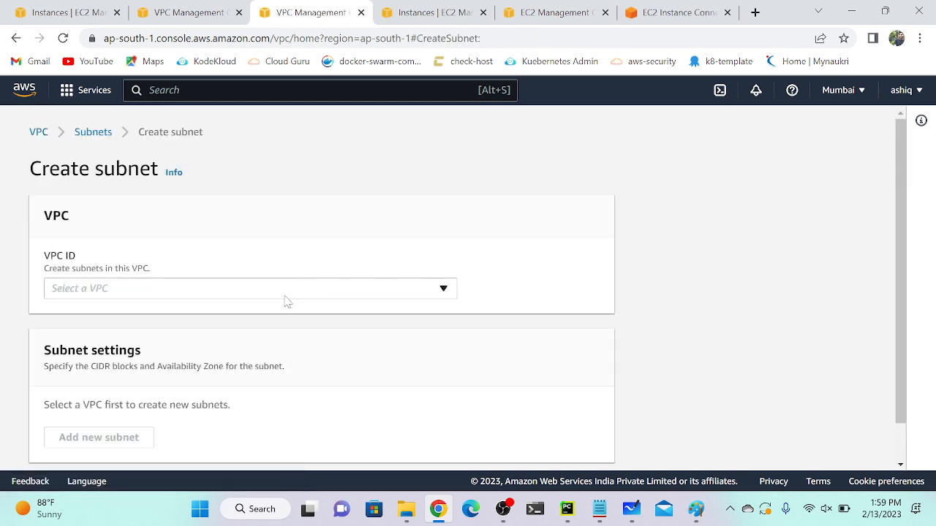
pyautogui.click(226, 294)
pyautogui.click(169, 373)
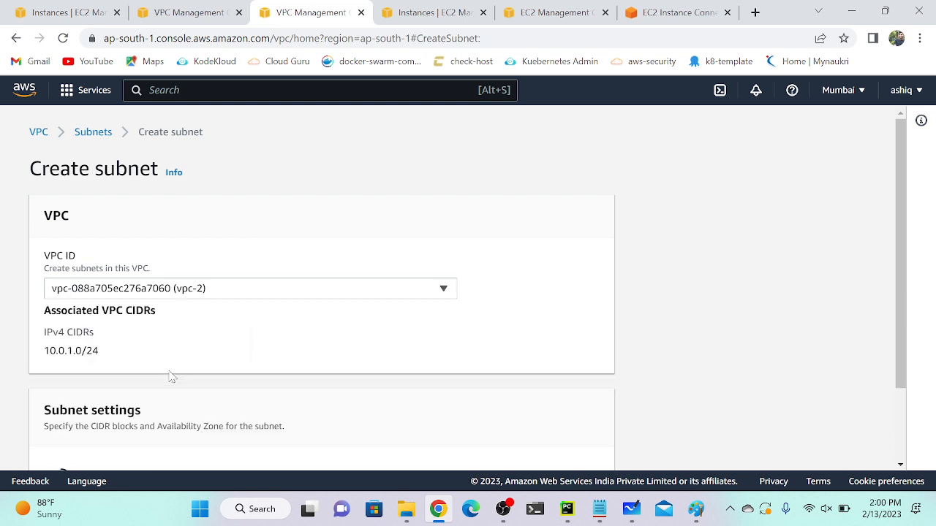
pyautogui.scroll(-3, 147, 359)
pyautogui.click(126, 285)
pyautogui.hotkey('ctrl', 'v')
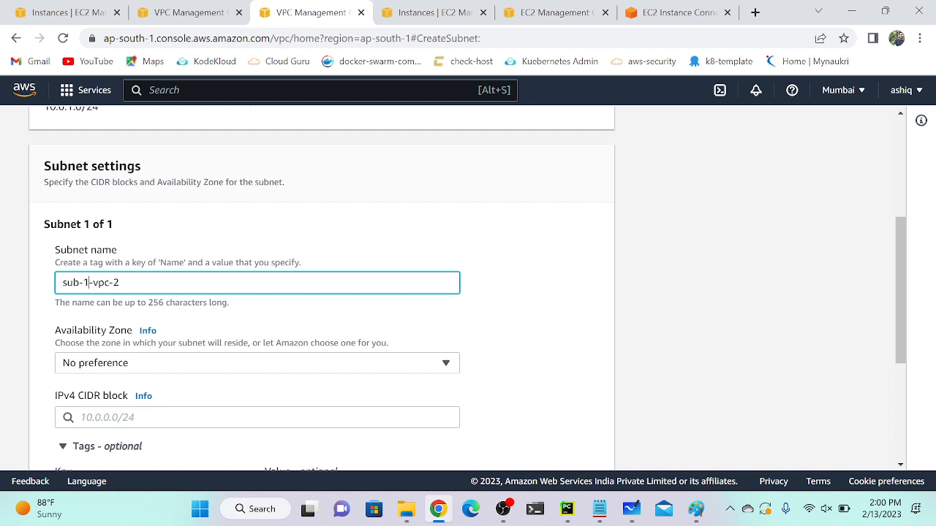
# Step: Name the vpc-2 subnet sub-2-vpc-2, set its zone to Asia Pacific (Mumbai) / ap-south-1a and IPv4 CIDR to 10.0.1.0/24, and create it
pyautogui.click(90, 366)
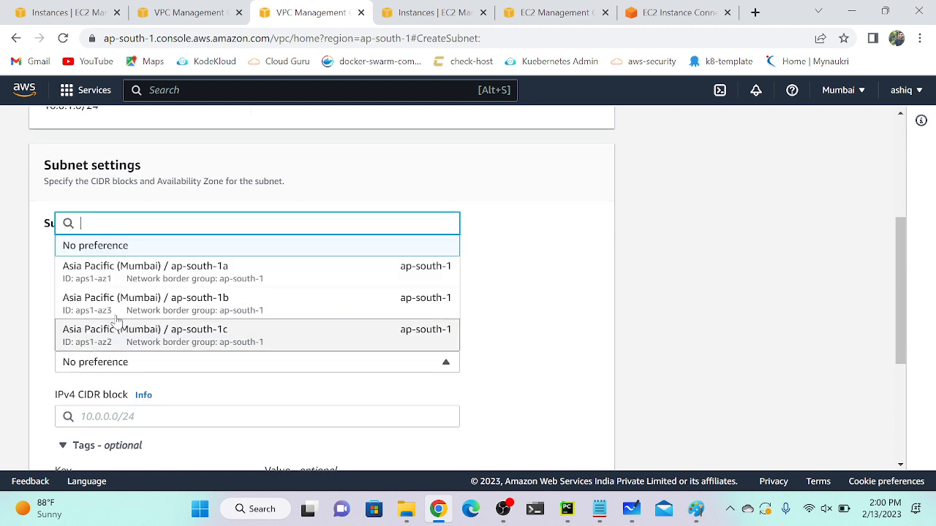
pyautogui.click(95, 266)
pyautogui.scroll(-2, 182, 275)
pyautogui.scroll(-1, 181, 275)
pyautogui.click(182, 275)
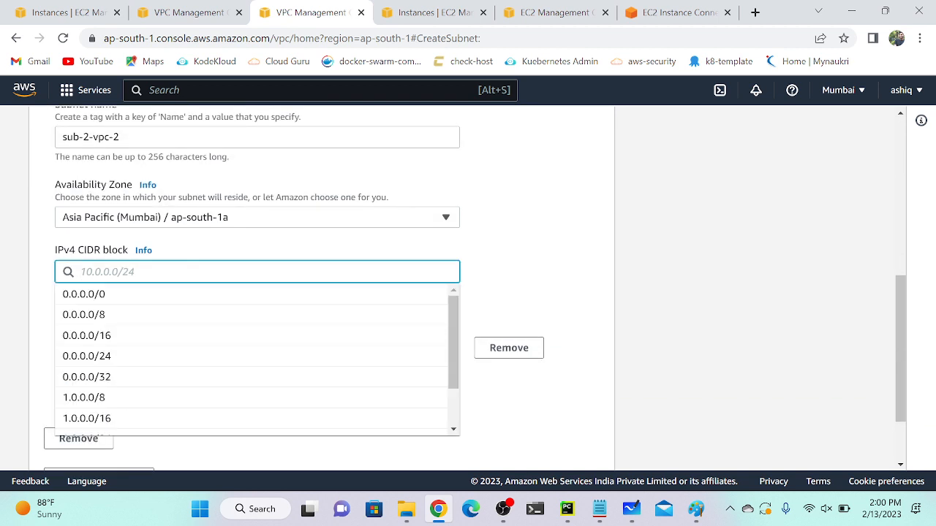
pyautogui.write('10.0.1.0')
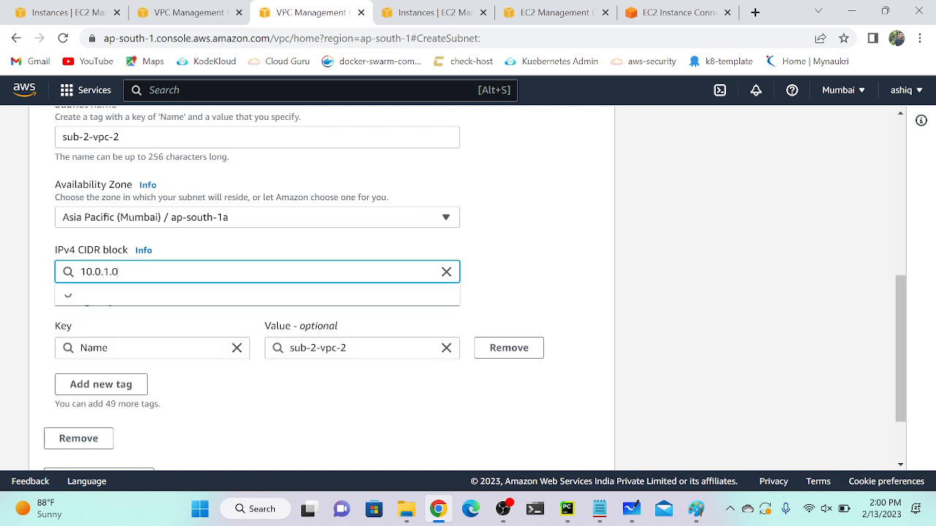
pyautogui.write('/24')
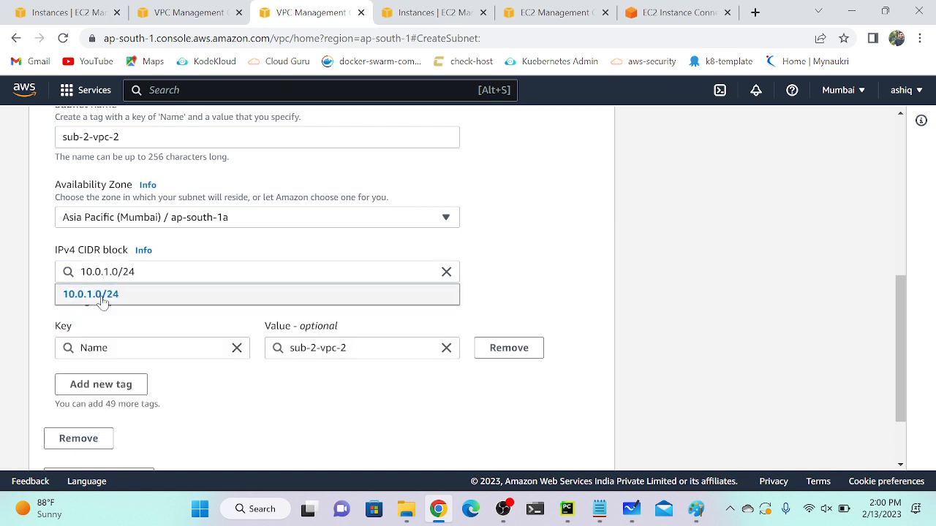
pyautogui.click(103, 294)
pyautogui.scroll(-2, 449, 361)
pyautogui.click(555, 443)
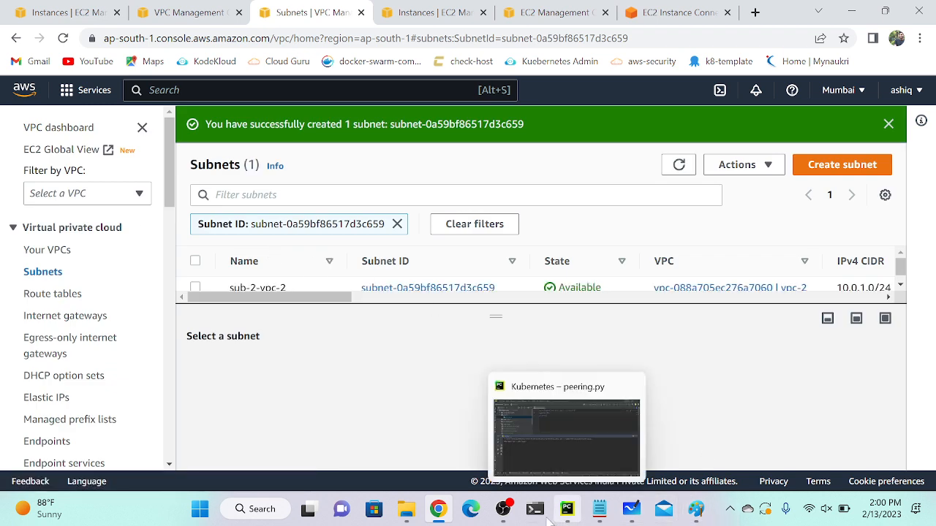
# Step: Switch to Paint and draw a subnet rectangle about 168 × 152 px inside the 10.0.0.0/24 box and one about 210 × 166 px inside the 10.0.1.0/24 box
pyautogui.click(695, 509)
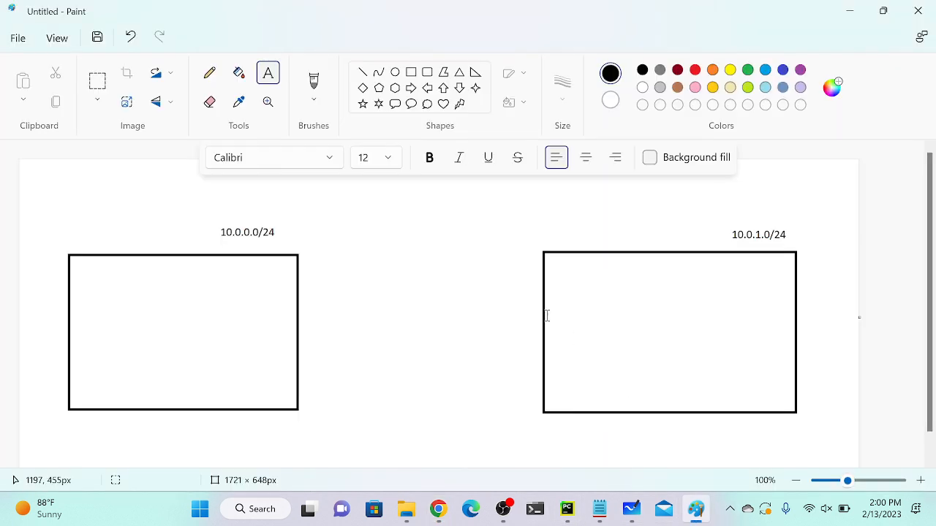
pyautogui.click(411, 72)
pyautogui.moveTo(93, 293); pyautogui.dragTo(177, 367)
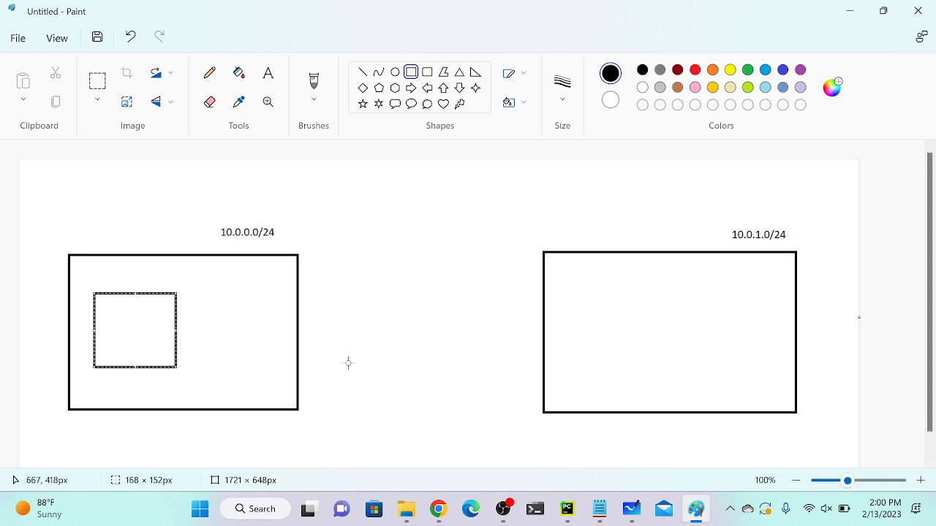
pyautogui.click(424, 336)
pyautogui.moveTo(582, 294); pyautogui.dragTo(685, 374)
pyautogui.moveTo(640, 335); pyautogui.dragTo(730, 328)
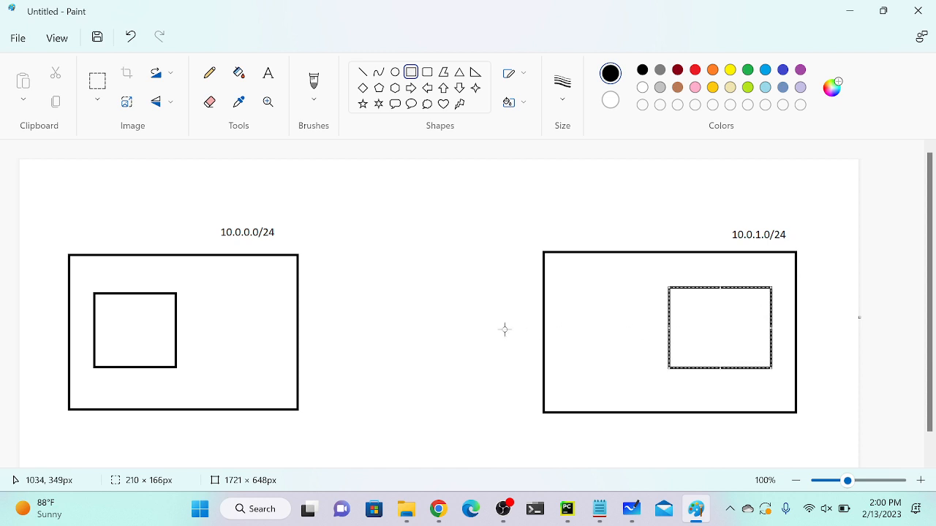
pyautogui.click(454, 330)
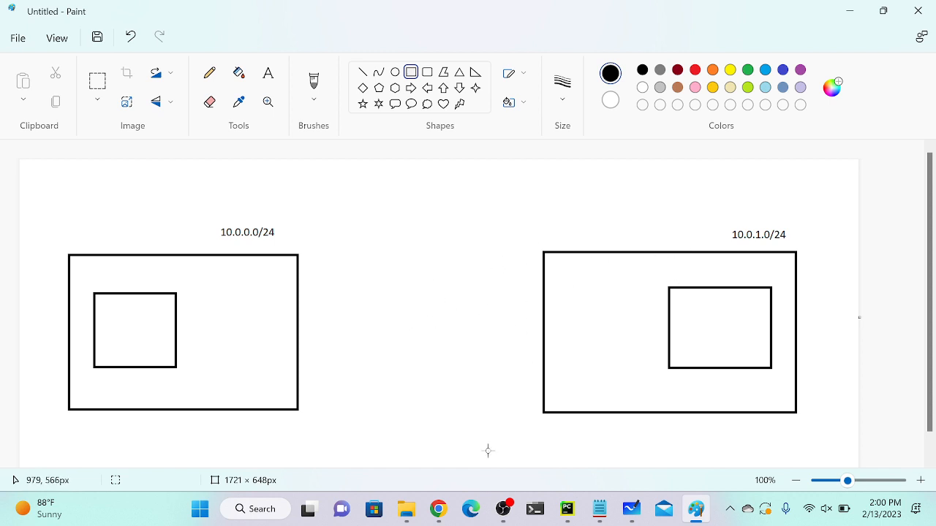
# Step: Switch back to the AWS console in Chrome and name the route table belonging to vpc-2 vpc-2-rt
pyautogui.click(438, 509)
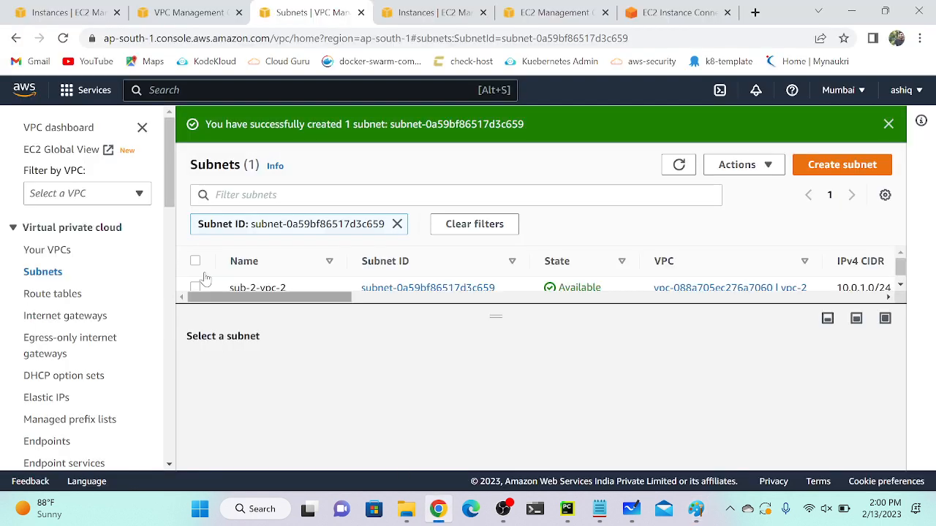
pyautogui.click(50, 293)
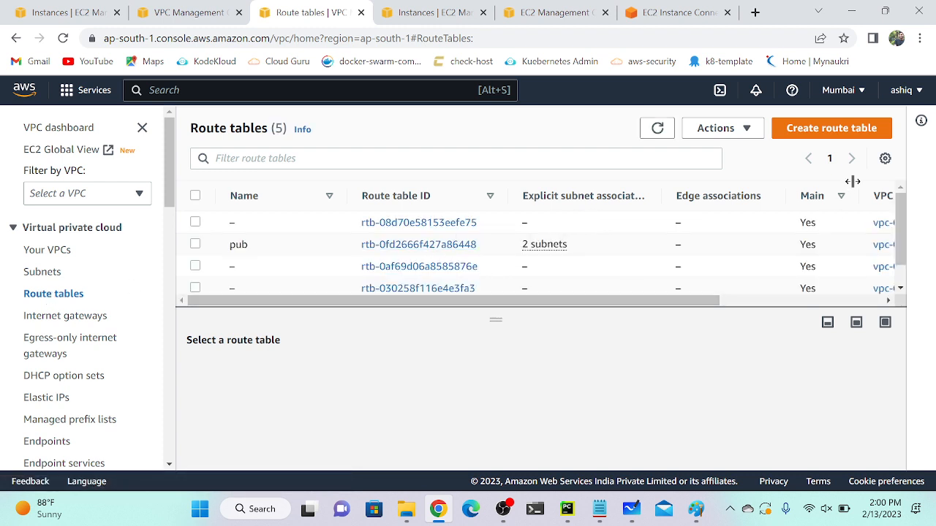
pyautogui.moveTo(627, 308); pyautogui.dragTo(797, 308)
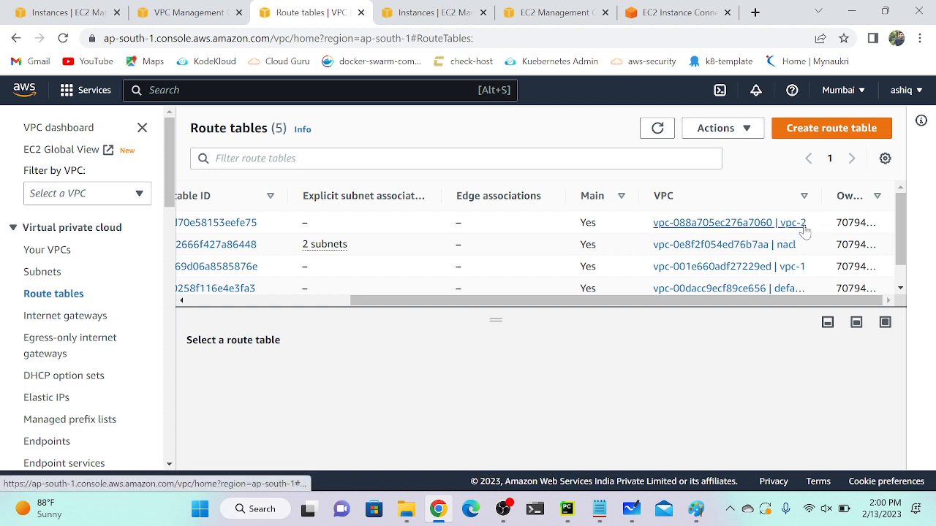
pyautogui.moveTo(753, 301); pyautogui.dragTo(584, 300)
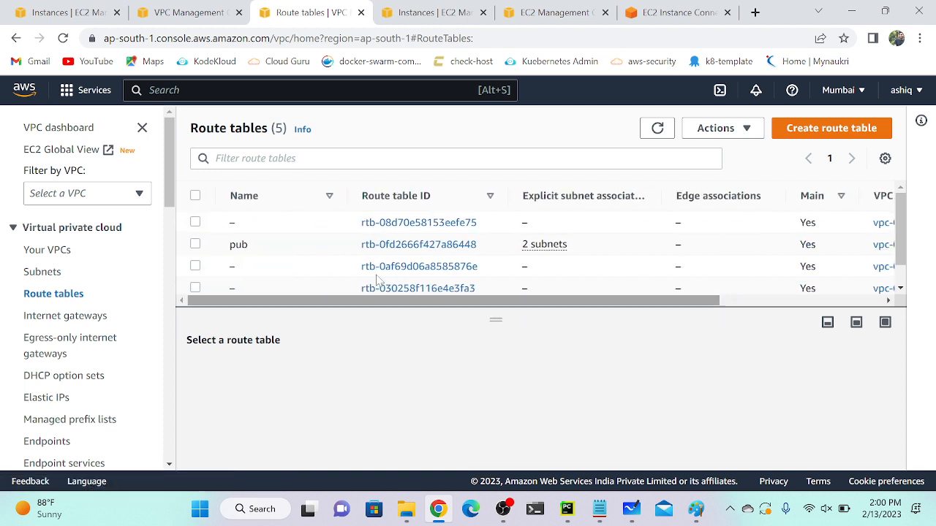
pyautogui.click(244, 223)
pyautogui.write('vpc')
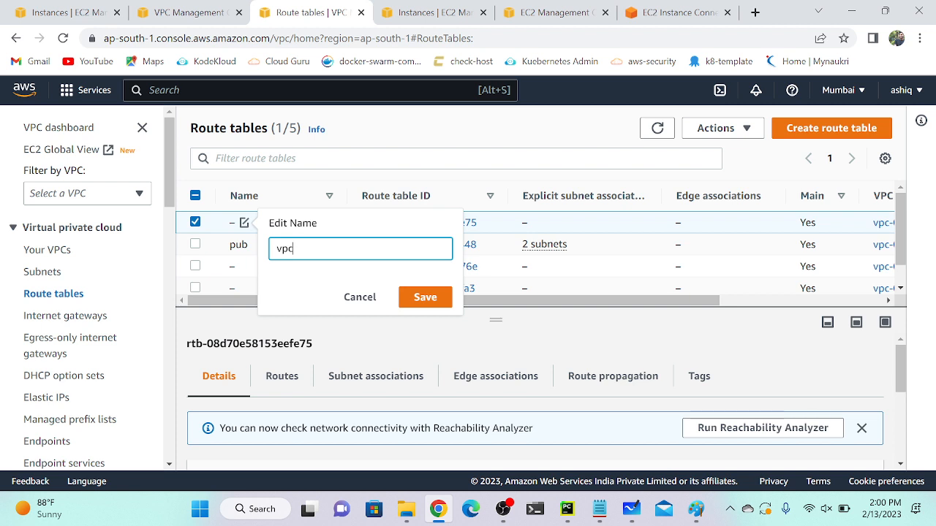
pyautogui.write('-2-rt')
pyautogui.hotkey('ctrl', 'a')
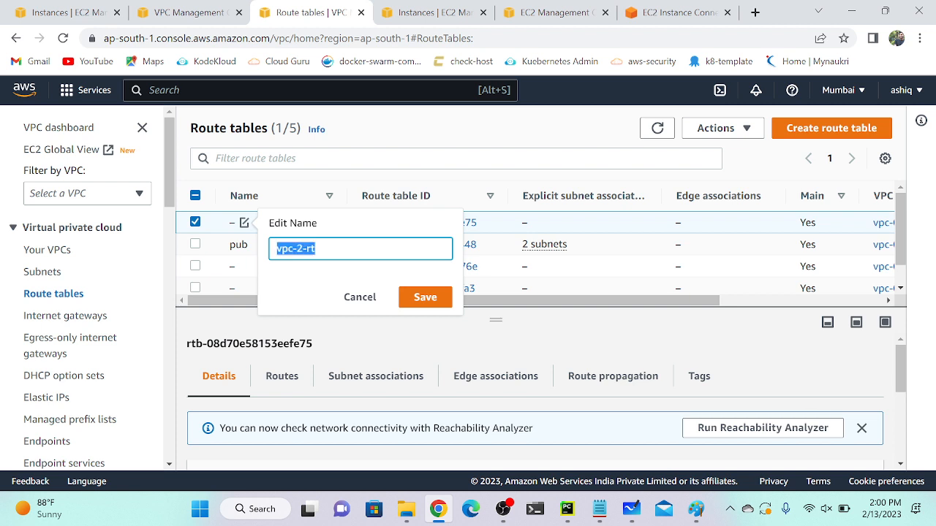
pyautogui.click(435, 301)
# Step: Name the route table belonging to vpc-1 vpc-1-rt
pyautogui.moveTo(383, 301); pyautogui.dragTo(537, 303)
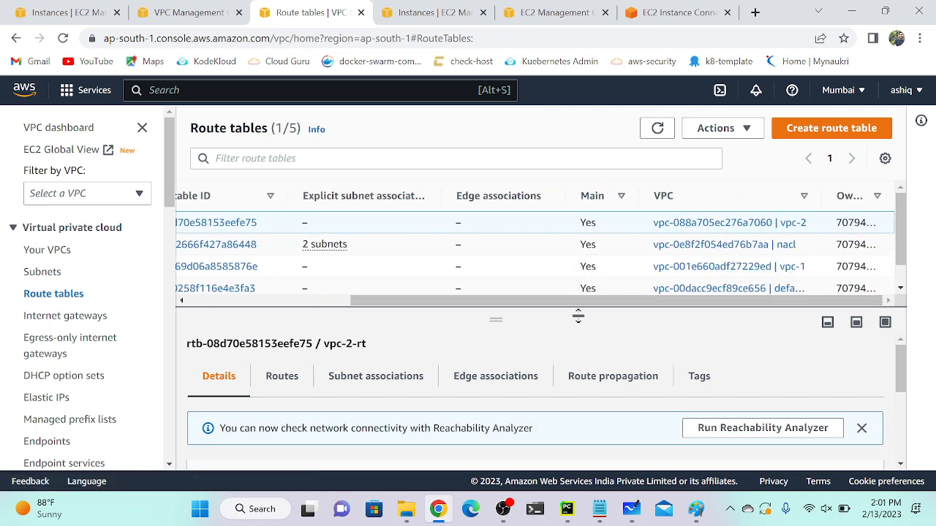
pyautogui.moveTo(580, 301); pyautogui.dragTo(409, 301)
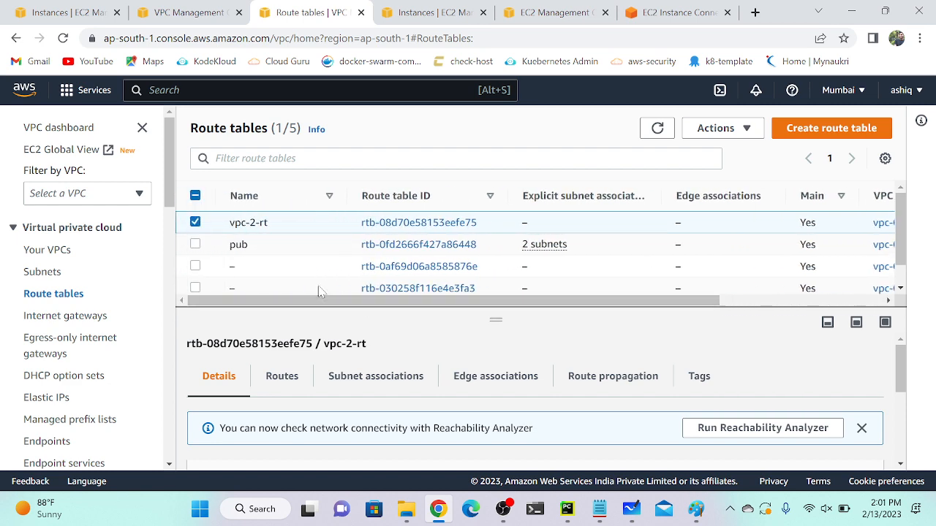
pyautogui.click(244, 266)
pyautogui.write('vpc-2-rt')
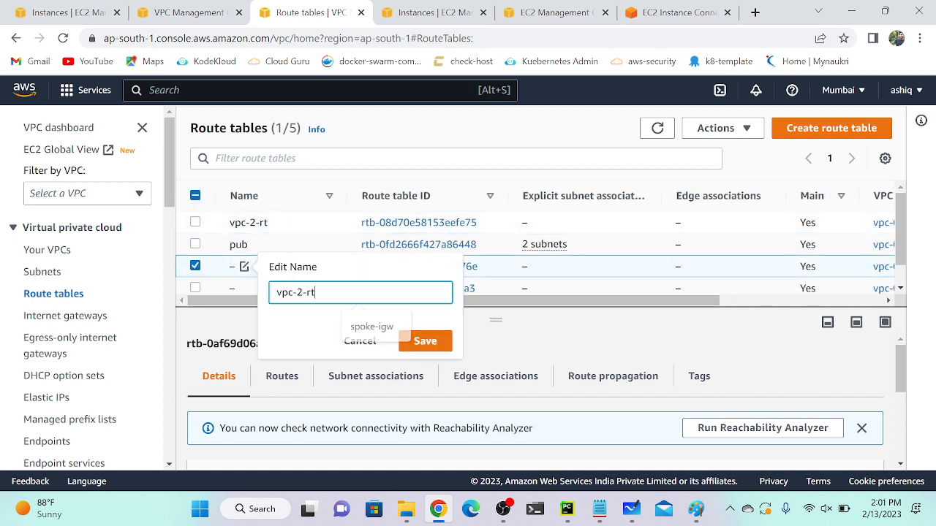
pyautogui.press('BackSpace')
pyautogui.write('1')
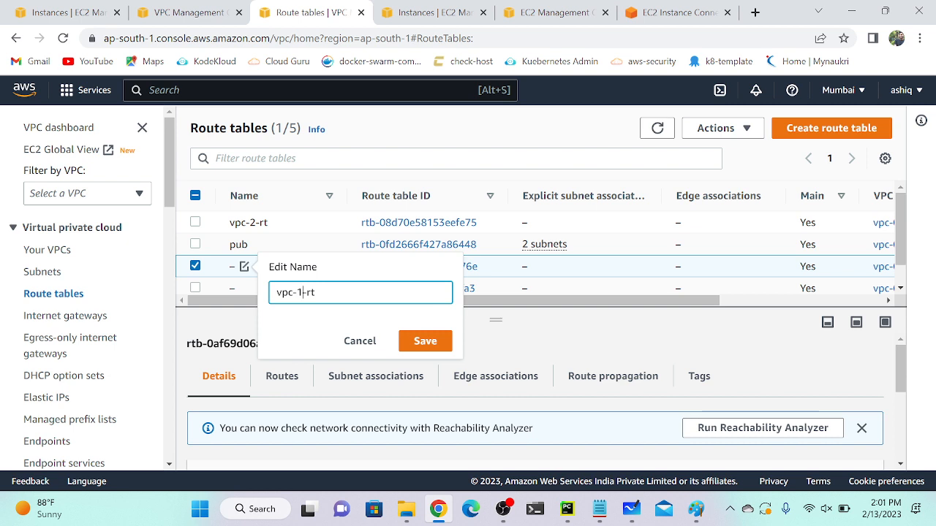
pyautogui.click(436, 345)
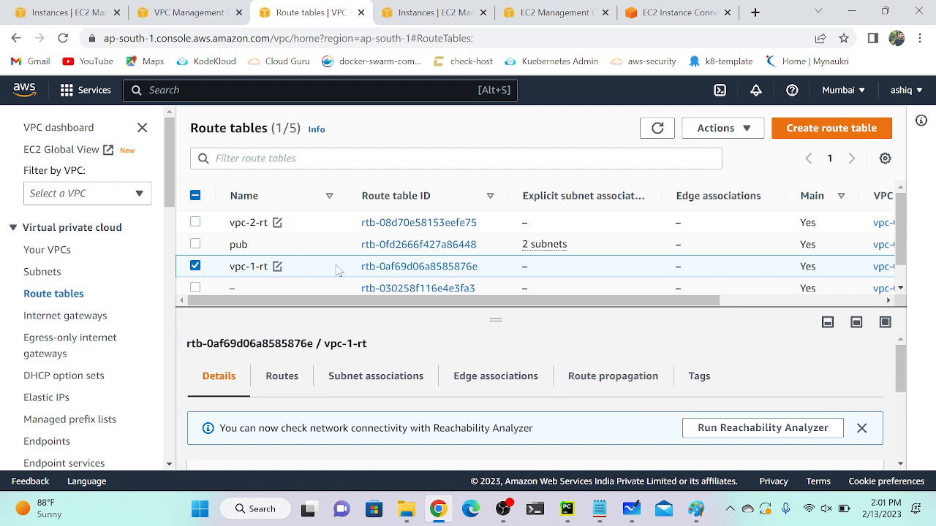
# Step: Switch to Paint and draw a circle about 59 × 63 px across the top edge of the 10.0.0.0/24 box
pyautogui.click(695, 509)
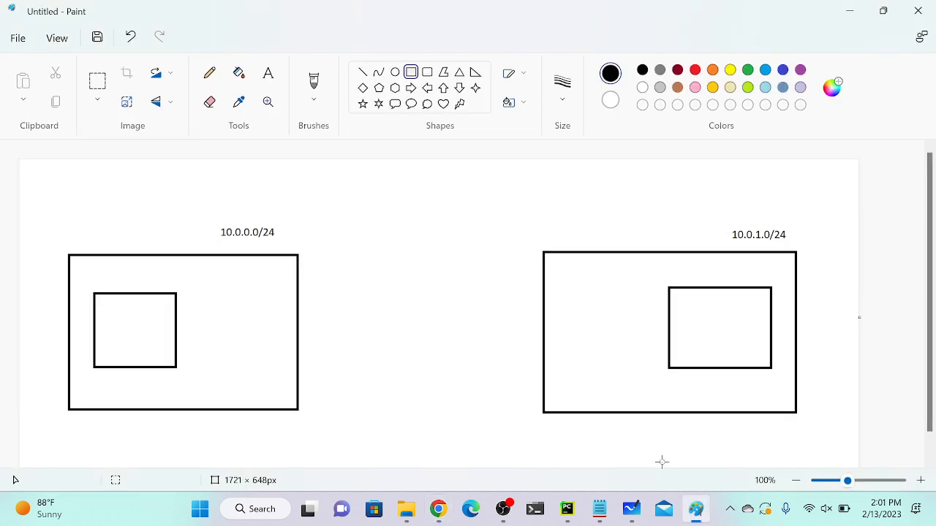
pyautogui.click(395, 72)
pyautogui.moveTo(171, 239); pyautogui.dragTo(200, 272)
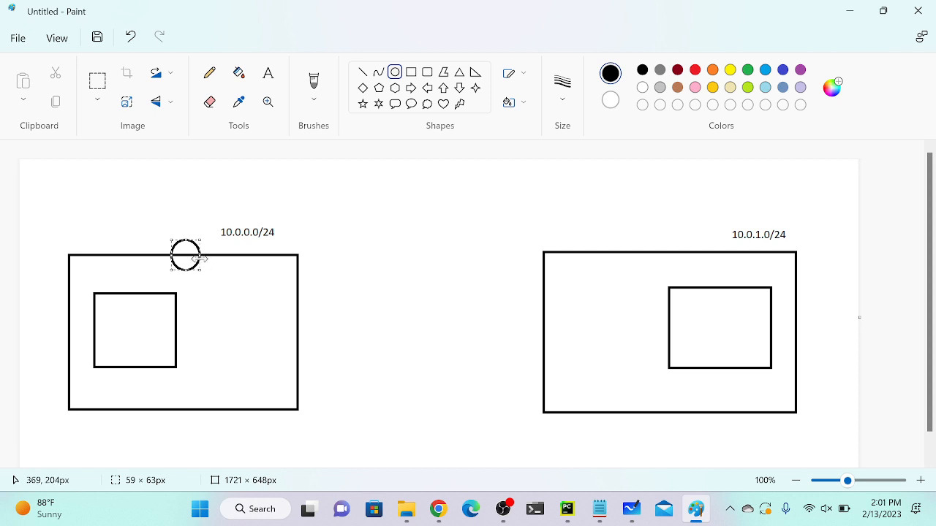
# Step: Draw a small rectangle about 81 × 116 px in the 10.0.0.0/24 box and another about 76 × 110 px in the 10.0.1.0/24 box
pyautogui.click(411, 71)
pyautogui.moveTo(229, 337); pyautogui.dragTo(266, 392)
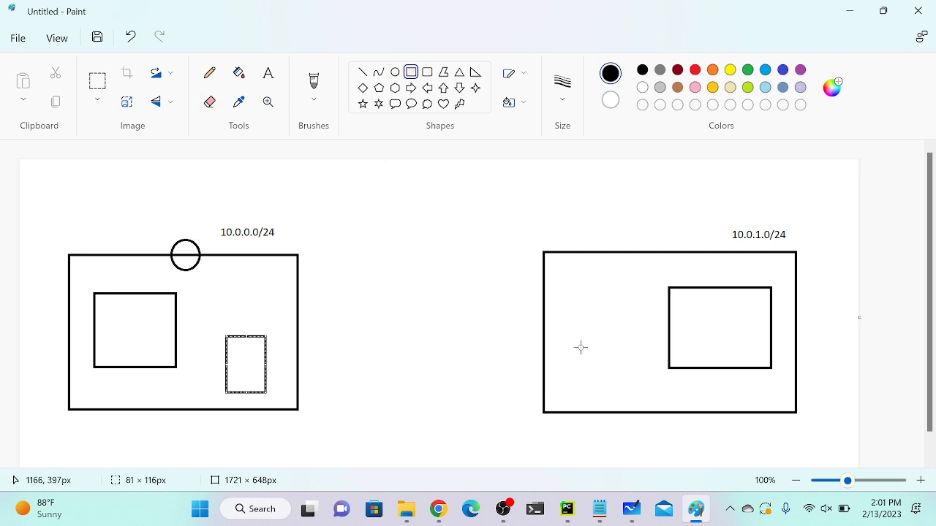
pyautogui.moveTo(574, 338); pyautogui.dragTo(611, 392)
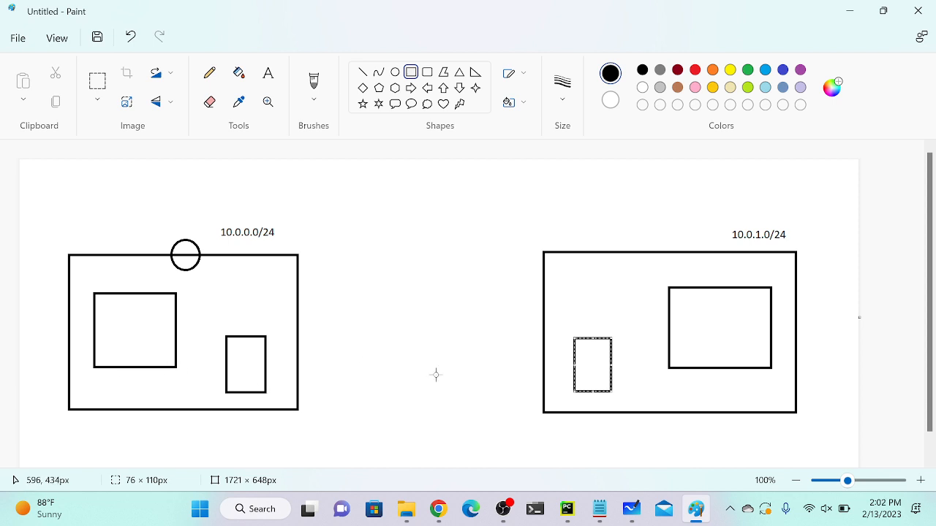
# Step: Switch back to the AWS console in Chrome and explicitly associate subnet sub-1-vpc-1 with route table vpc-1-rt
pyautogui.click(438, 508)
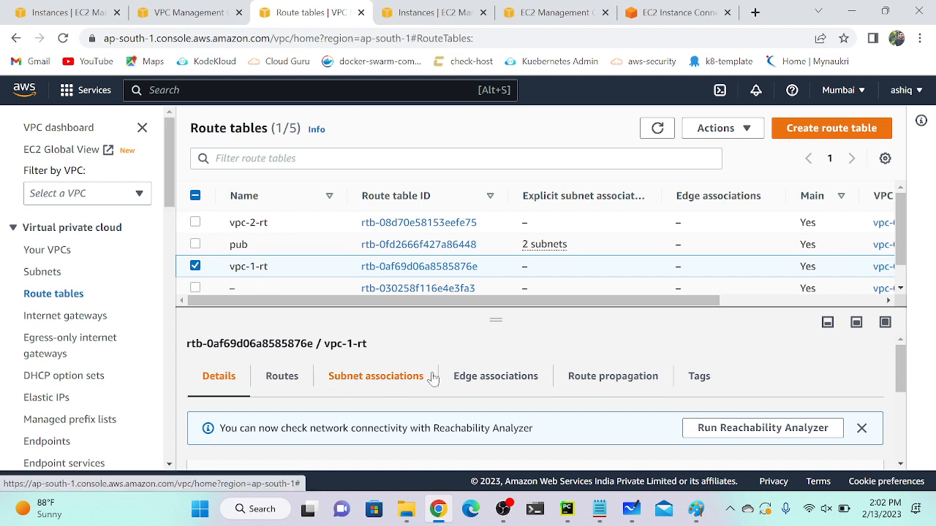
pyautogui.scroll(-1, 789, 395)
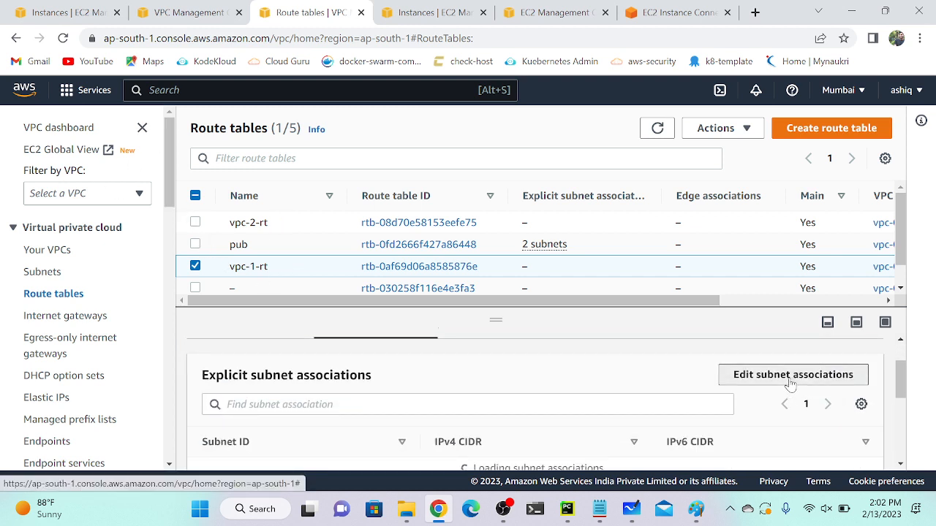
pyautogui.click(788, 377)
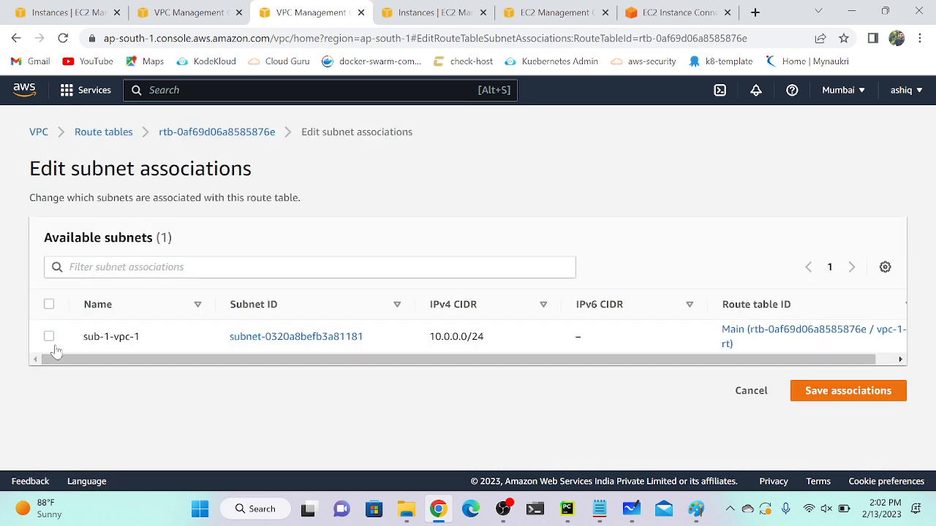
pyautogui.click(73, 344)
pyautogui.scroll(-2, 784, 393)
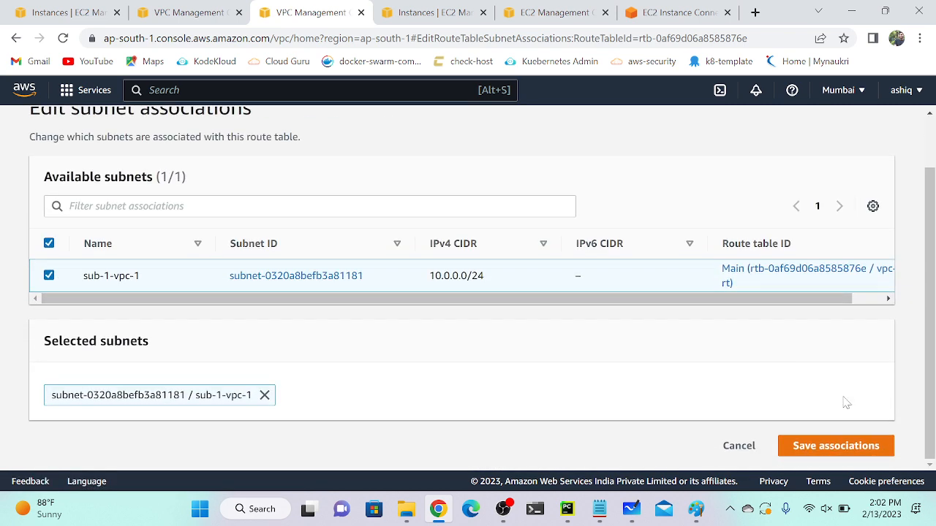
pyautogui.click(853, 444)
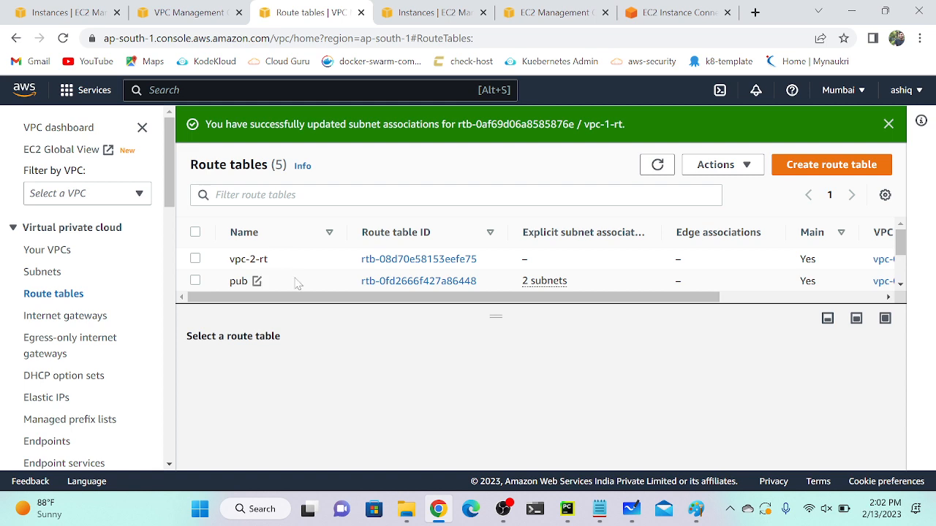
# Step: Create an internet gateway named peering-igw
pyautogui.click(100, 321)
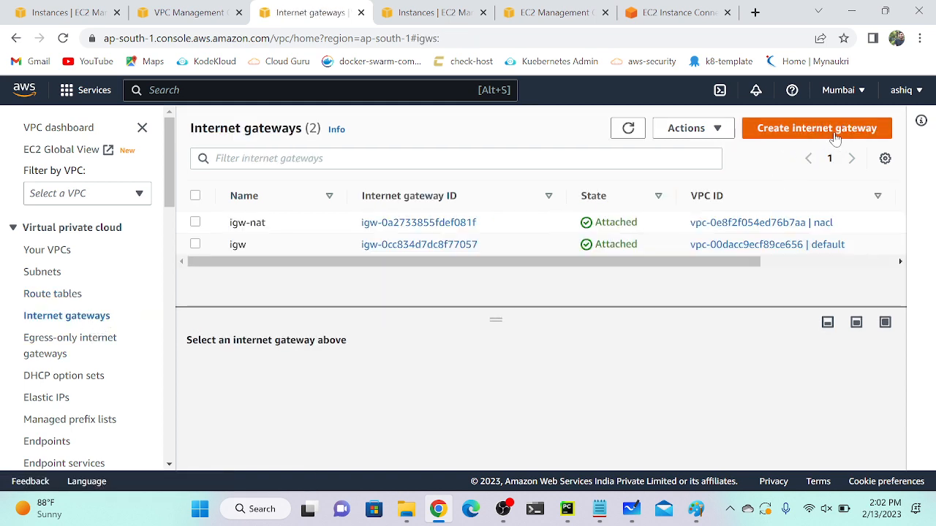
pyautogui.click(804, 130)
pyautogui.click(250, 326)
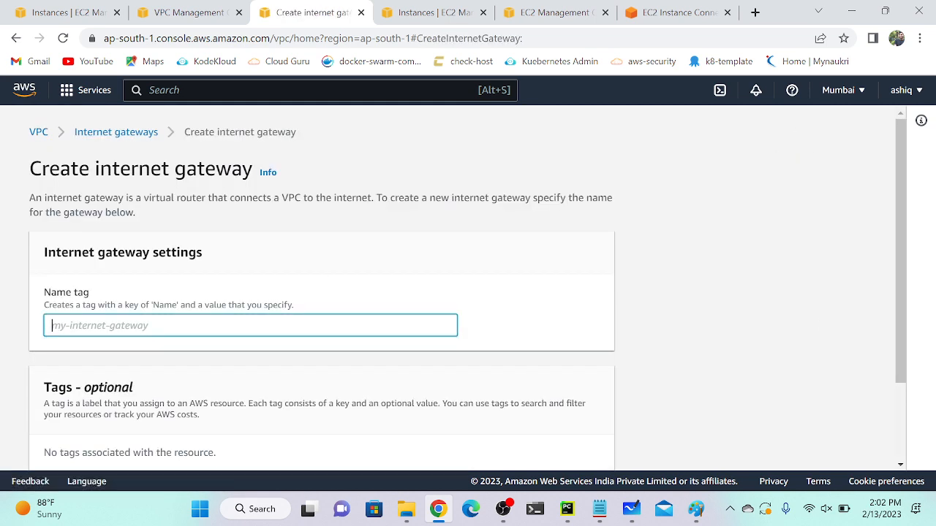
pyautogui.write('peering-igw')
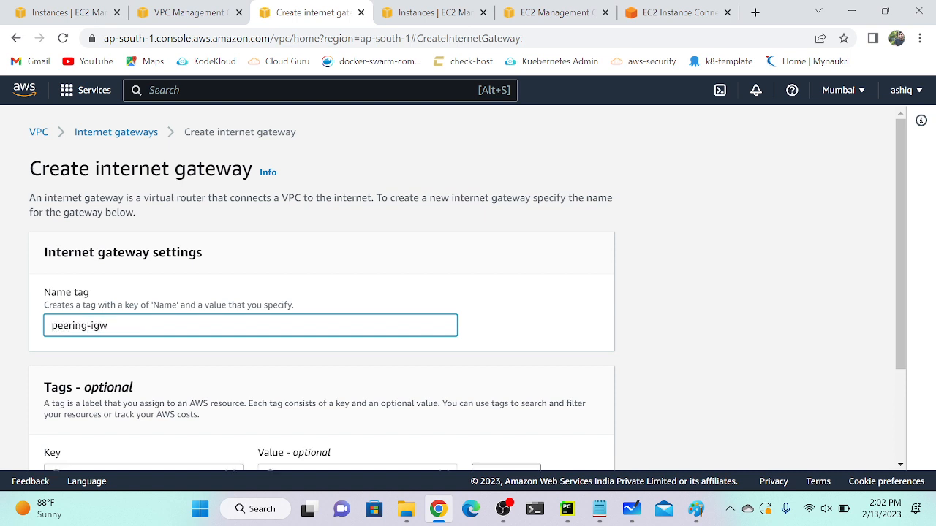
pyautogui.scroll(-3, 209, 335)
pyautogui.click(530, 445)
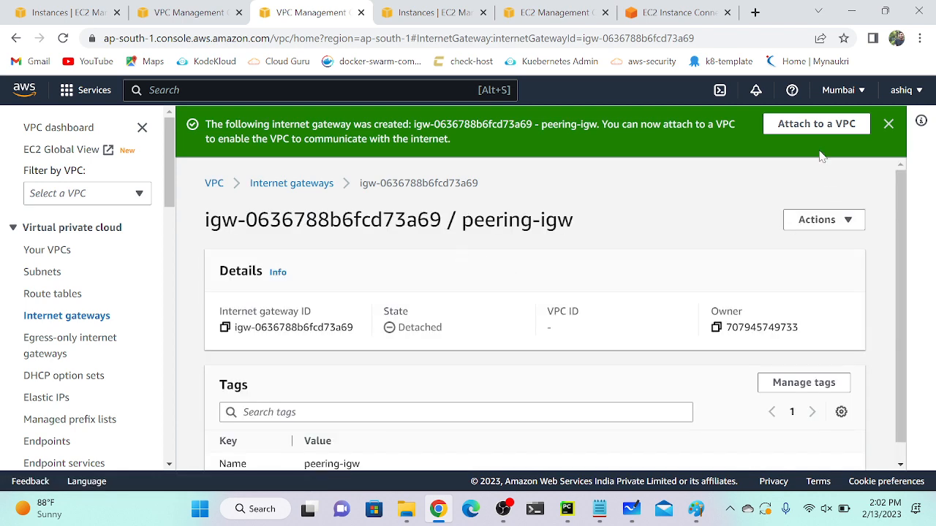
# Step: Attach the internet gateway peering-igw to vpc-1 and open the list of route tables
pyautogui.click(813, 124)
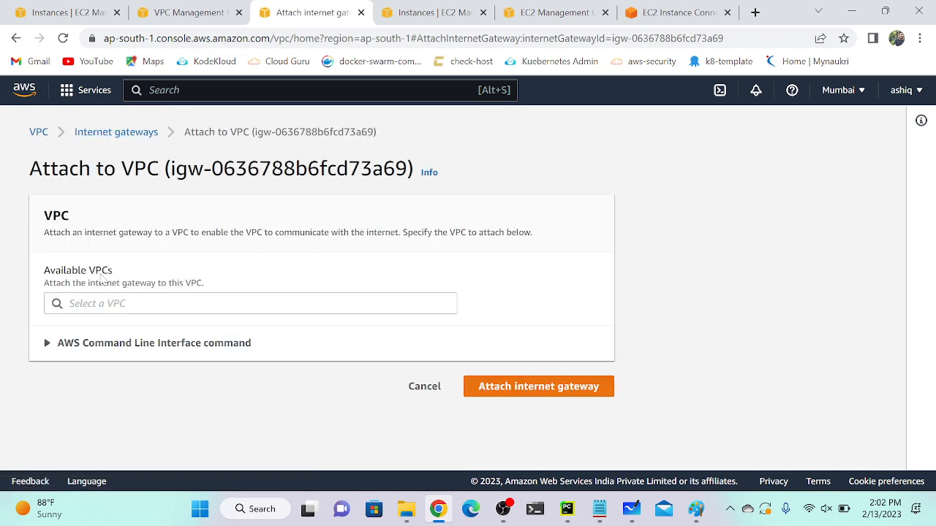
pyautogui.click(102, 303)
pyautogui.click(151, 336)
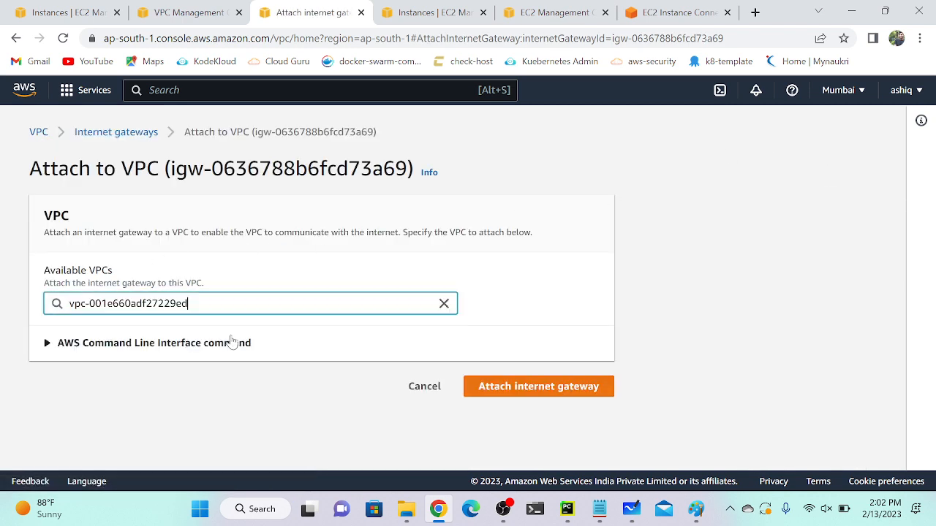
pyautogui.click(537, 382)
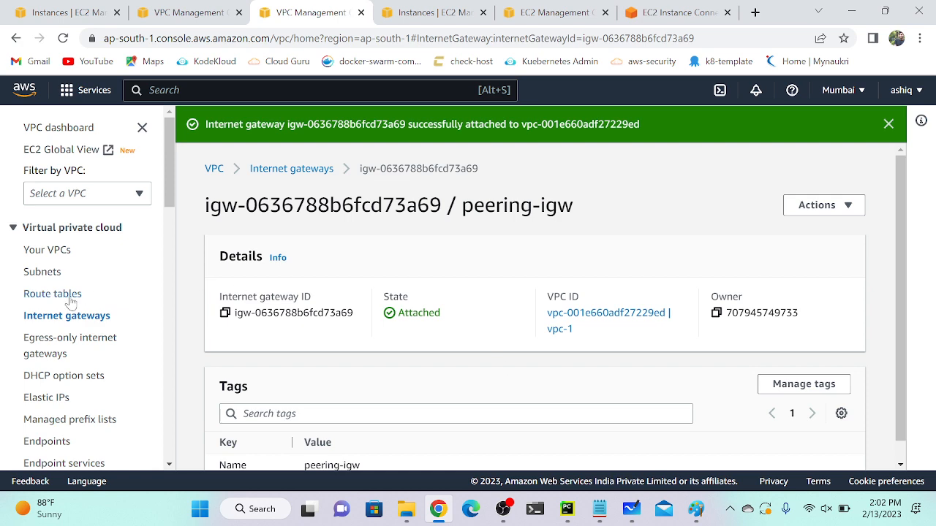
pyautogui.click(38, 296)
# Step: Switch to Paint and draw straight lines connecting the 10.0.0.0/24 box's small rectangle to its larger inner rectangle and to the circle
pyautogui.click(696, 509)
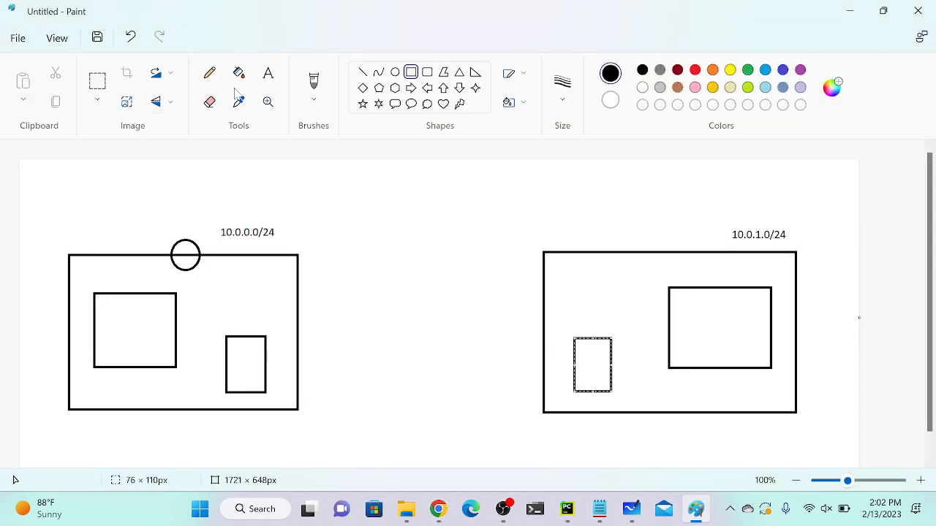
pyautogui.click(362, 72)
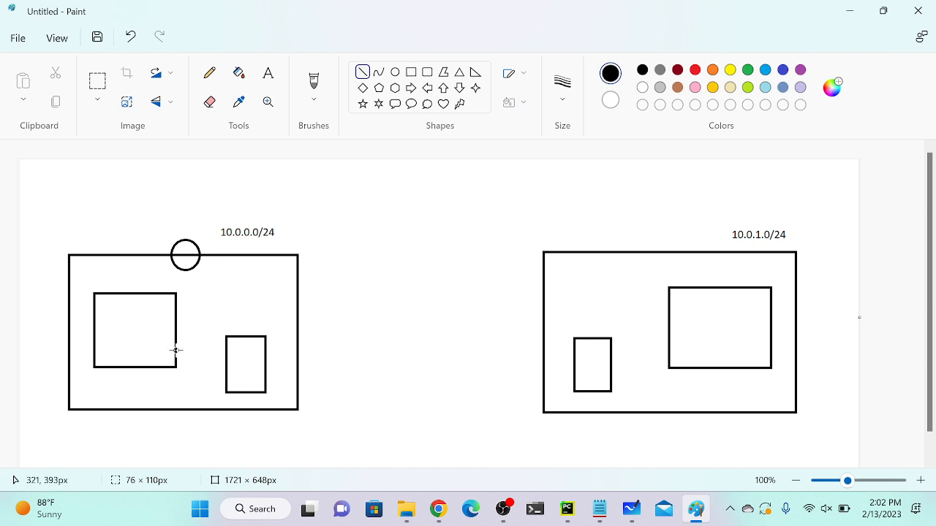
pyautogui.moveTo(176, 350)
pyautogui.mouseDown()
pyautogui.moveTo(231, 350)
pyautogui.moveTo(234, 333)
pyautogui.moveTo(191, 270)
pyautogui.mouseUp()
pyautogui.click(322, 312)
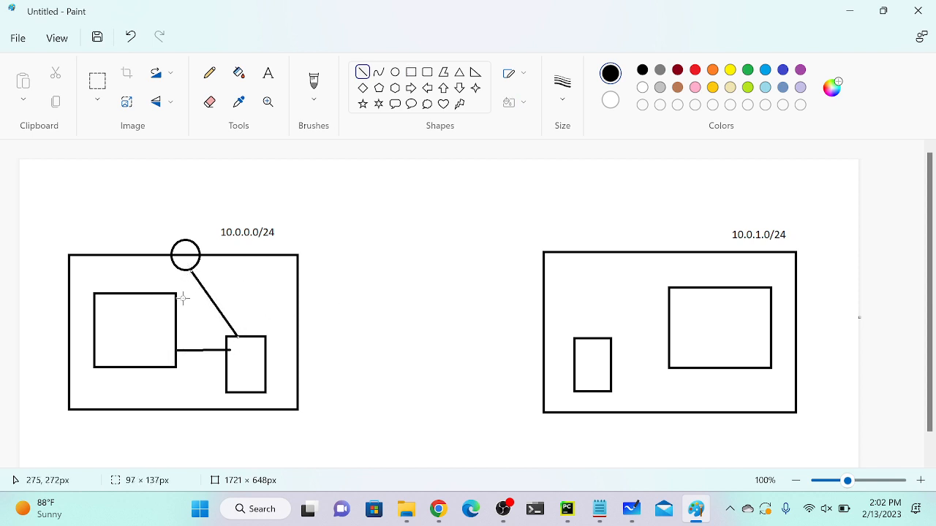
# Step: Switch back to the AWS console in Chrome and add a 0.0.0.0/0 route targeting peering-igw to route table vpc-1-rt
pyautogui.click(438, 509)
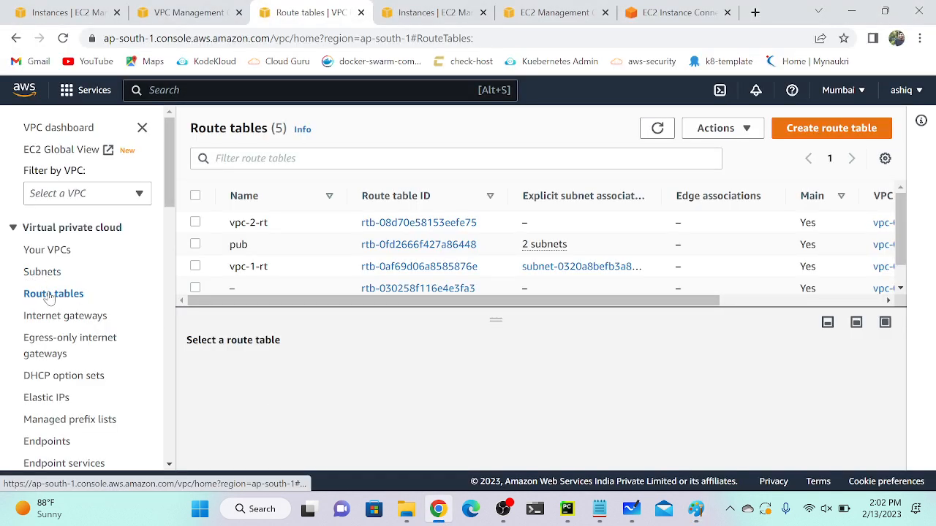
pyautogui.click(316, 274)
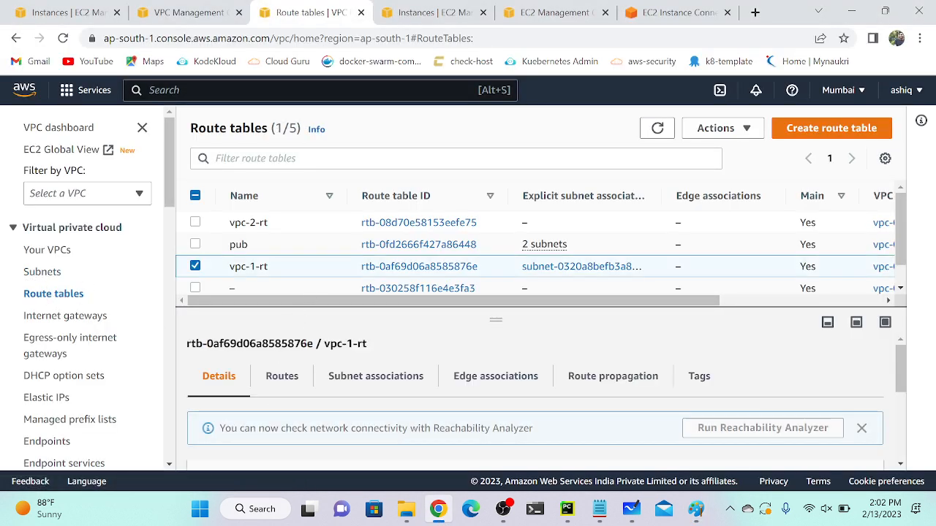
pyautogui.click(281, 376)
pyautogui.click(815, 432)
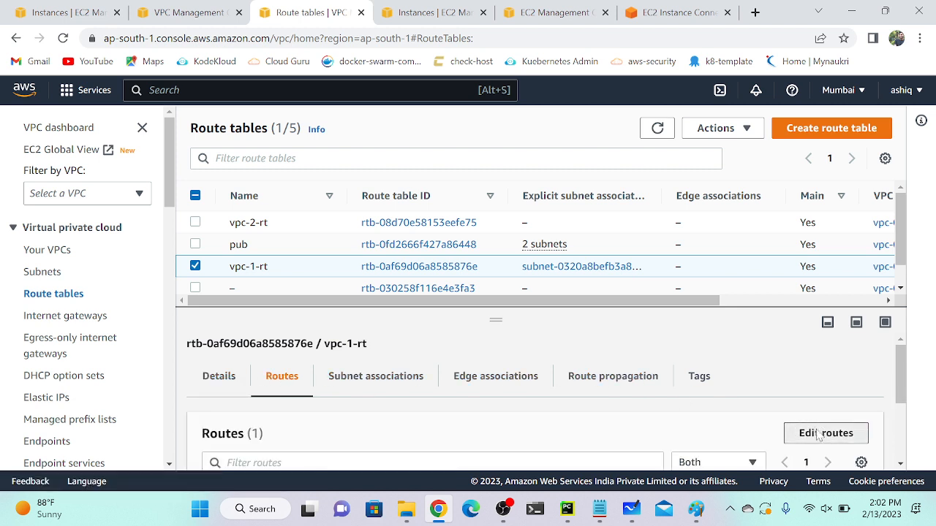
pyautogui.click(85, 301)
pyautogui.click(84, 300)
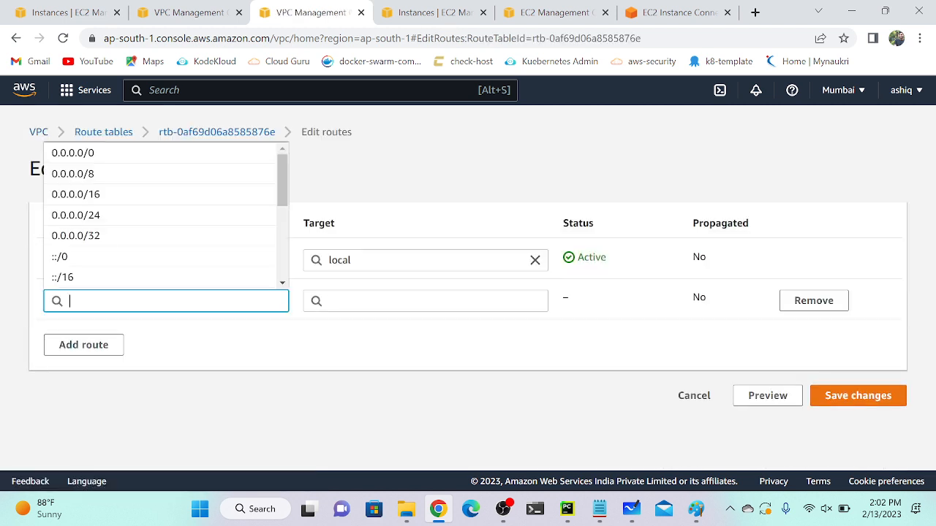
pyautogui.click(106, 153)
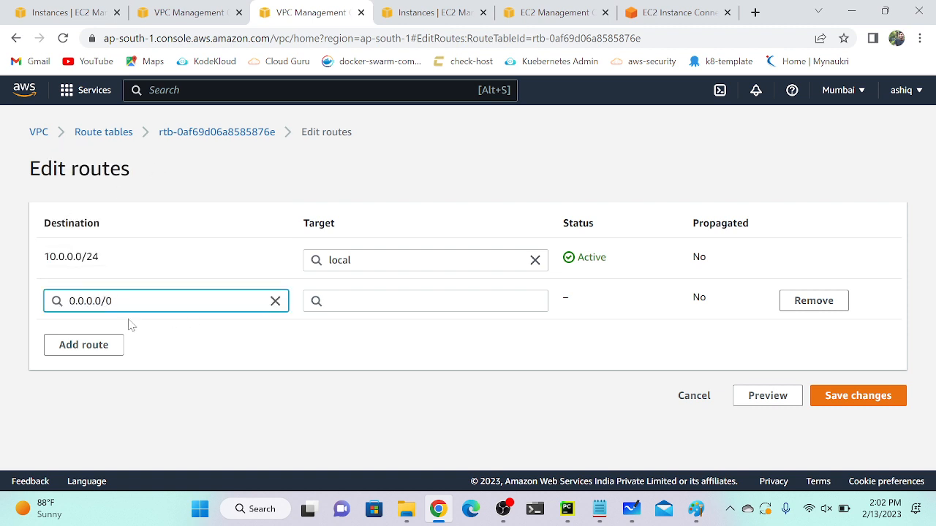
pyautogui.click(431, 300)
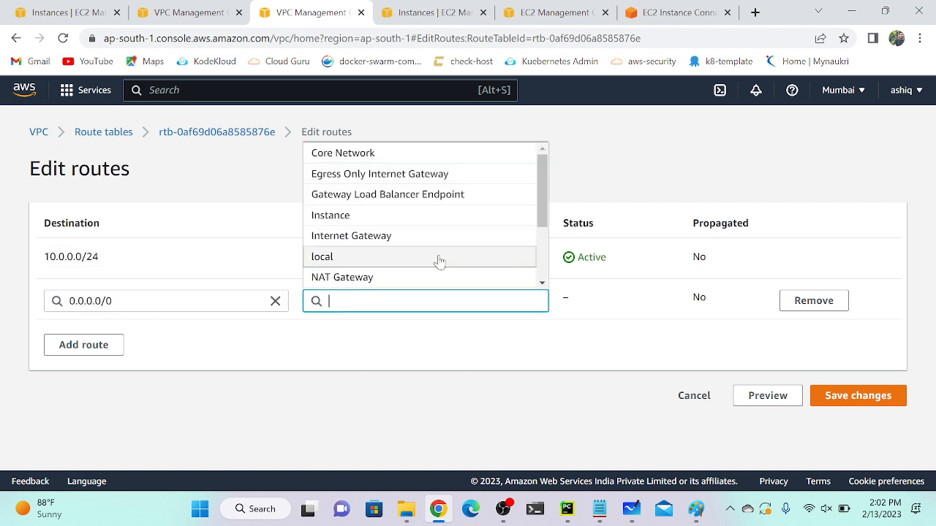
pyautogui.click(366, 236)
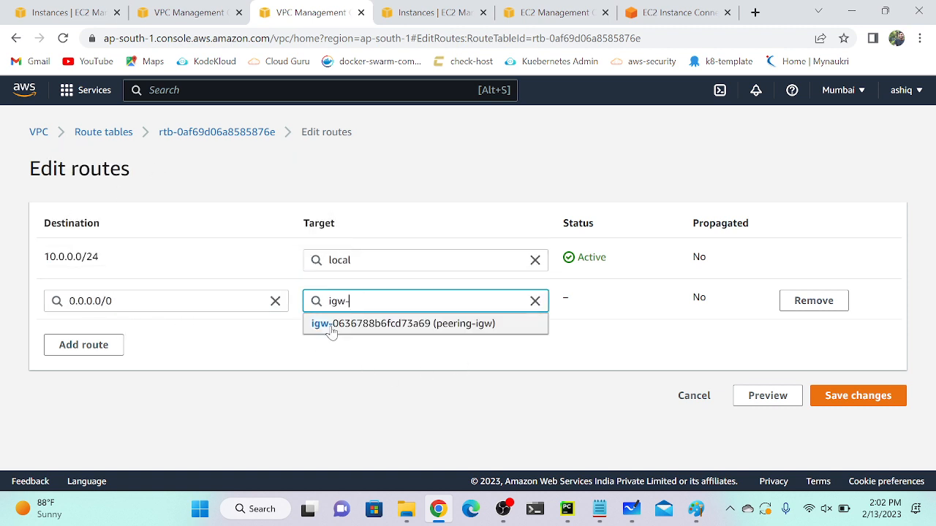
pyautogui.click(489, 326)
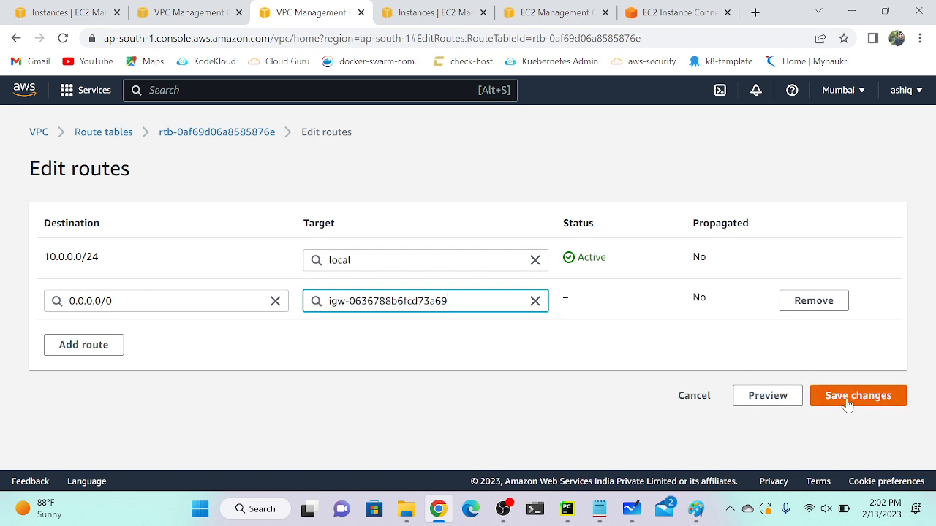
pyautogui.click(848, 398)
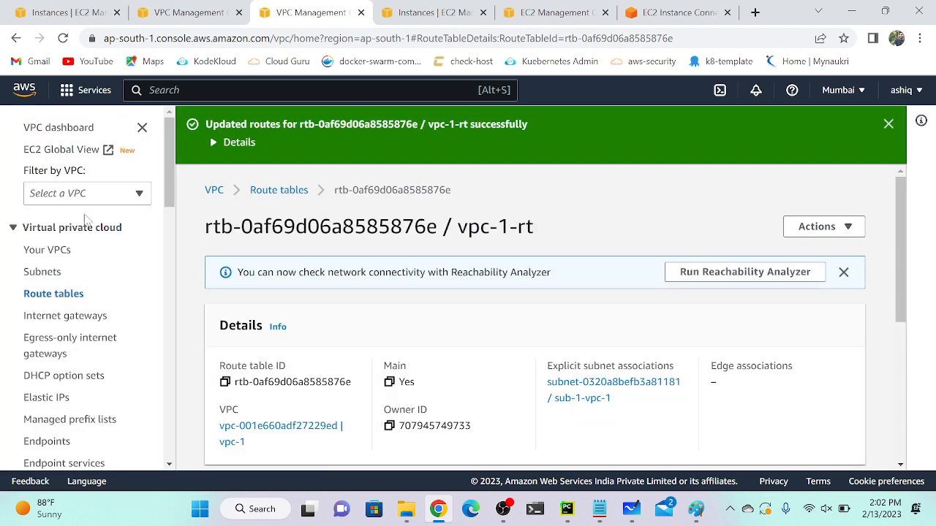
# Step: Explicitly associate subnet sub-2-vpc-2 with route table vpc-2-rt
pyautogui.click(63, 297)
pyautogui.click(311, 282)
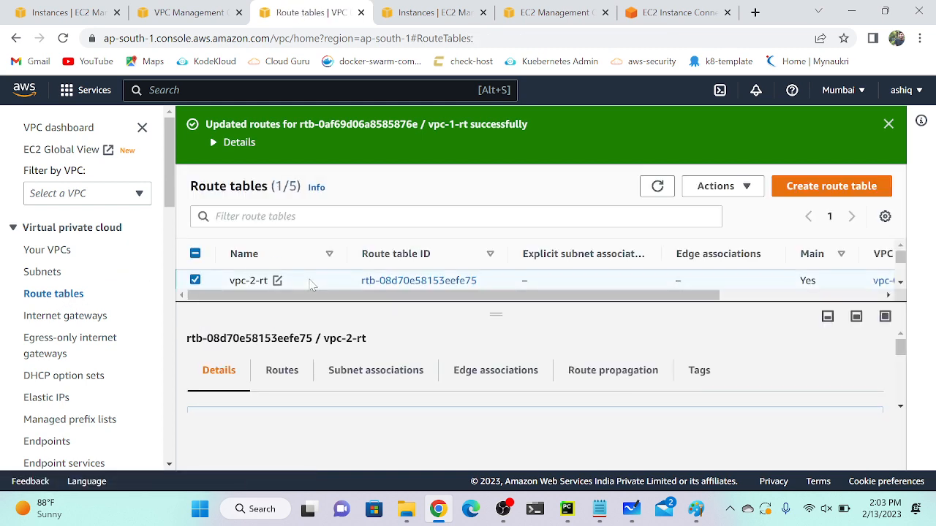
pyautogui.click(394, 382)
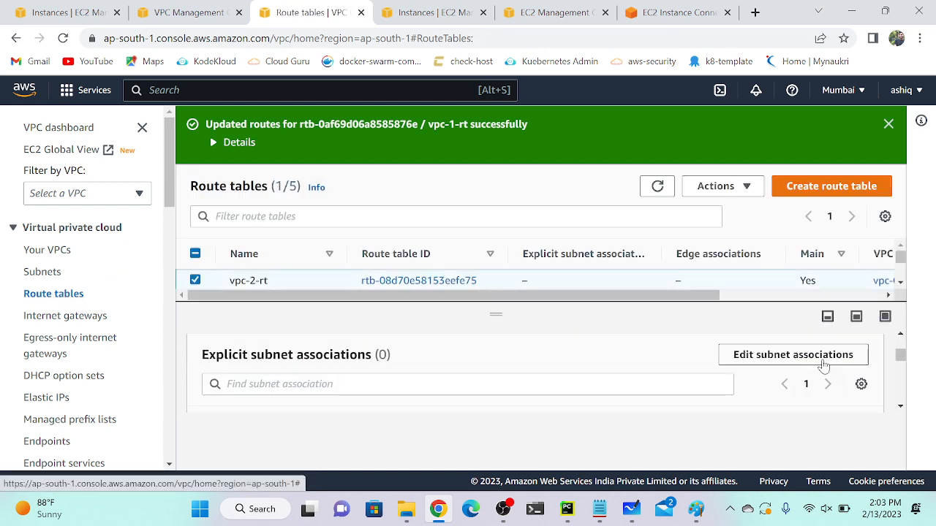
pyautogui.click(817, 358)
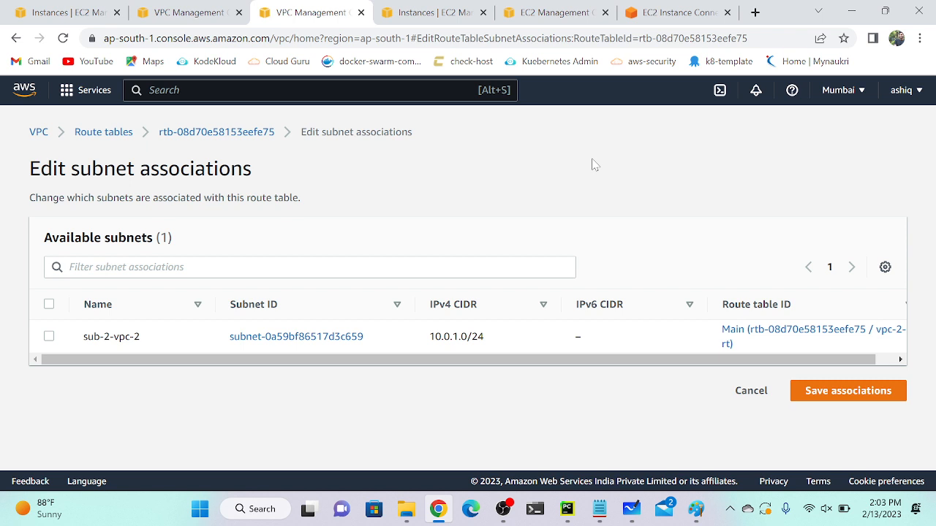
pyautogui.click(51, 338)
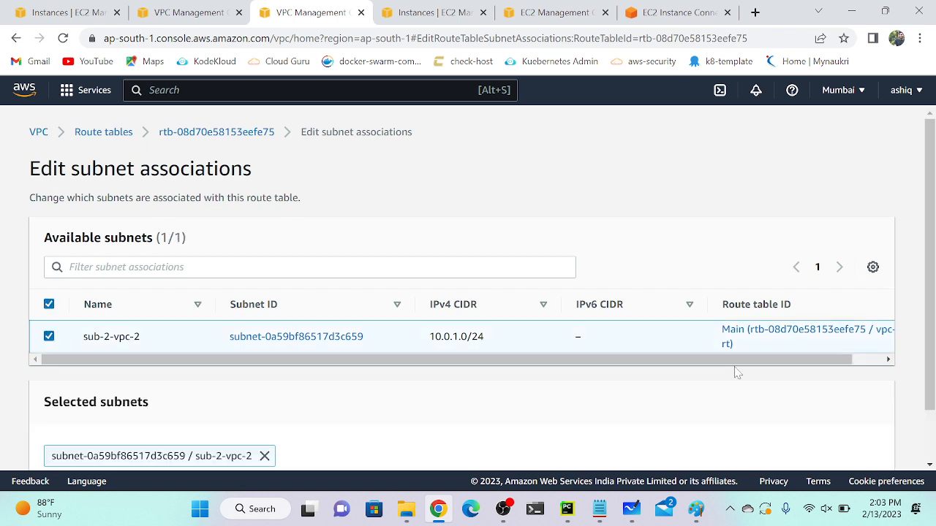
pyautogui.scroll(-2, 870, 410)
pyautogui.click(850, 444)
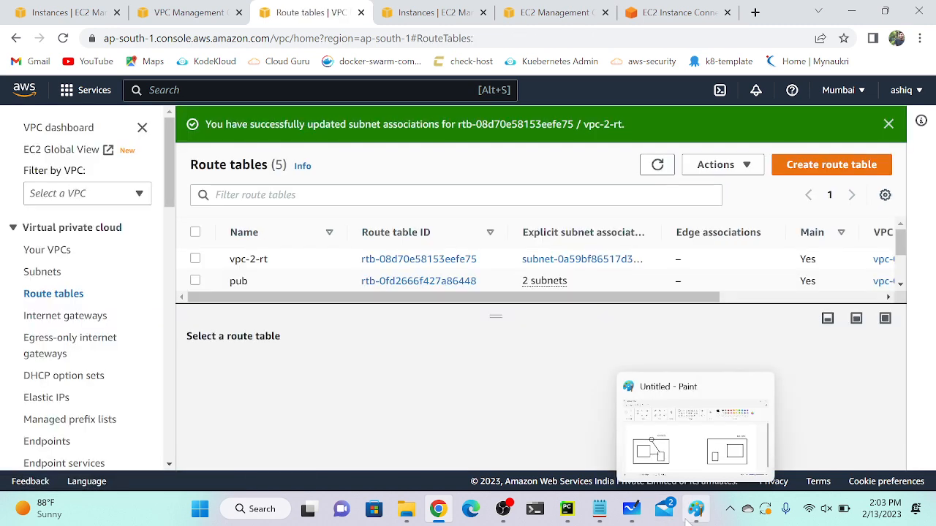
# Step: Switch to Paint and draw a line about 119 × 51 px joining the two inner rectangles of the 10.0.1.0/24 box
pyautogui.click(696, 509)
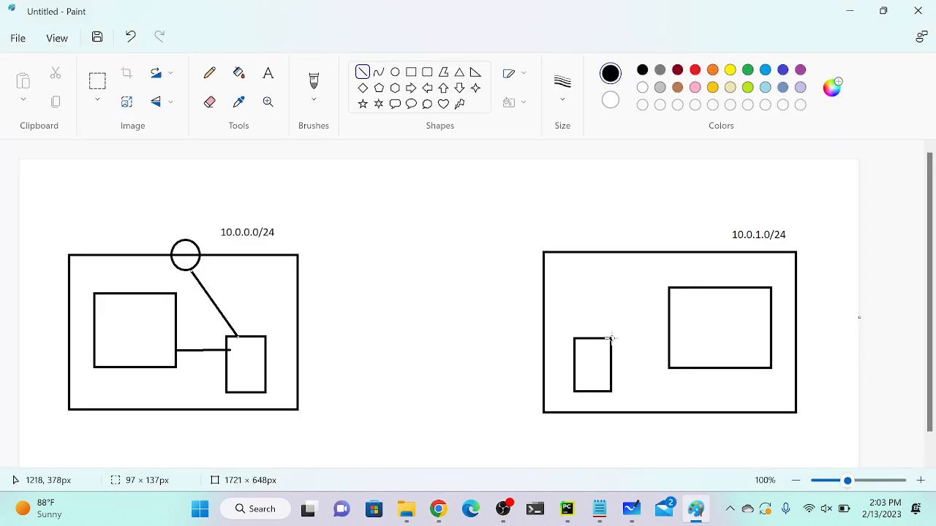
pyautogui.moveTo(611, 366); pyautogui.dragTo(669, 343)
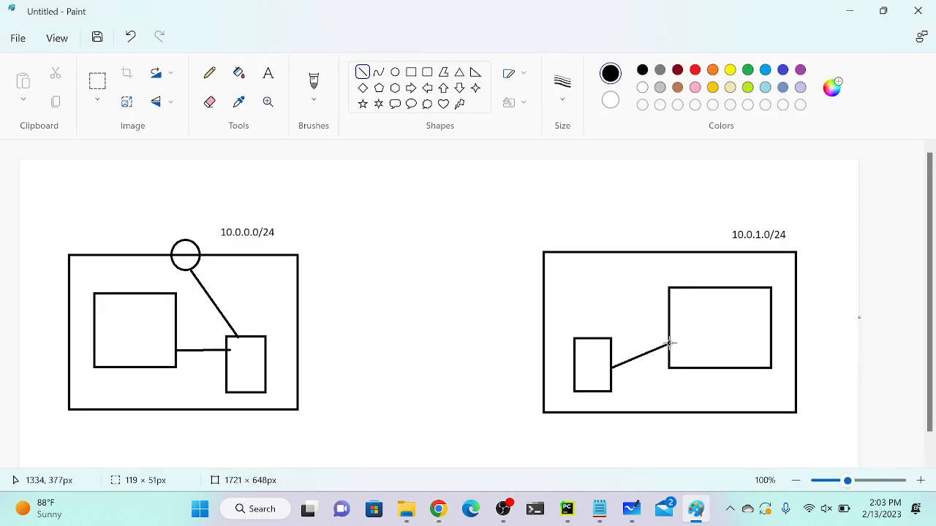
pyautogui.click(445, 245)
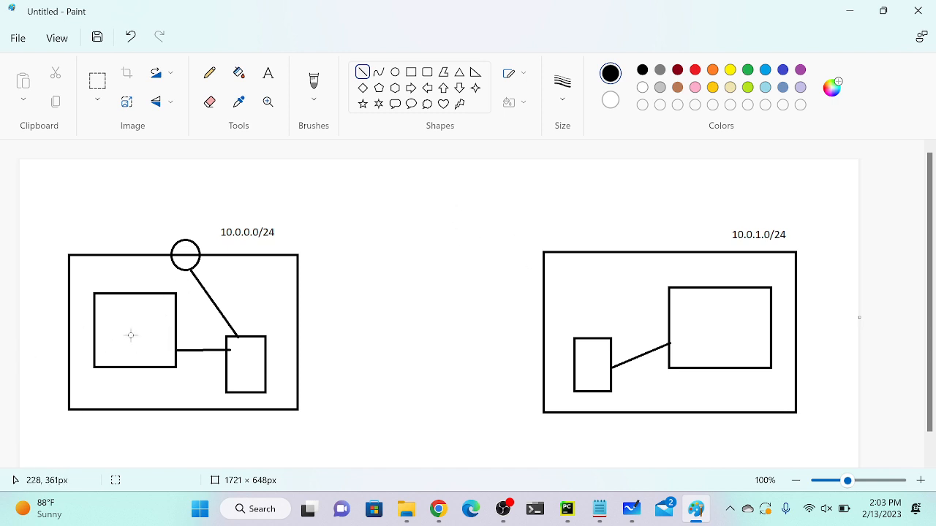
# Step: With the Pencil, sketch an arrow into the 10.0.0.0/24 inner box, a P in the 10.0.1.0/24 inner box, and a curved arrow between them
pyautogui.click(209, 73)
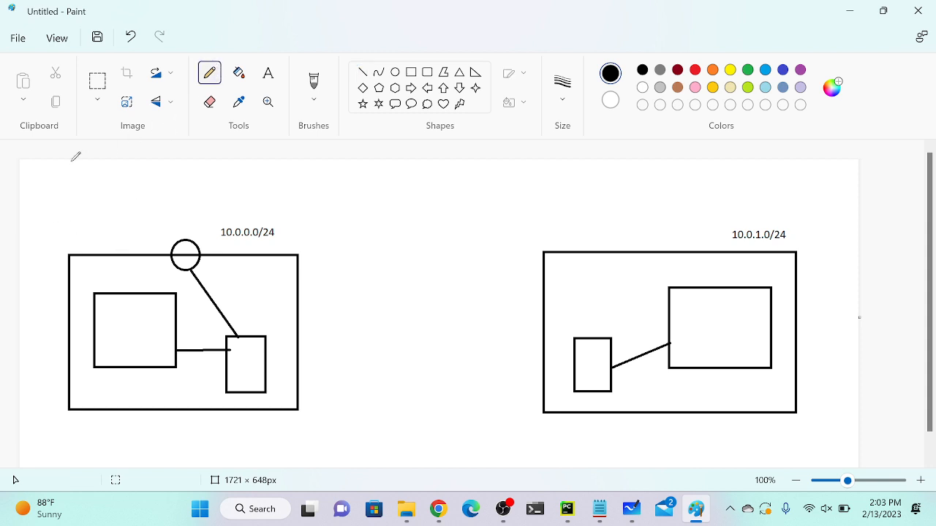
pyautogui.moveTo(42, 193); pyautogui.dragTo(130, 329)
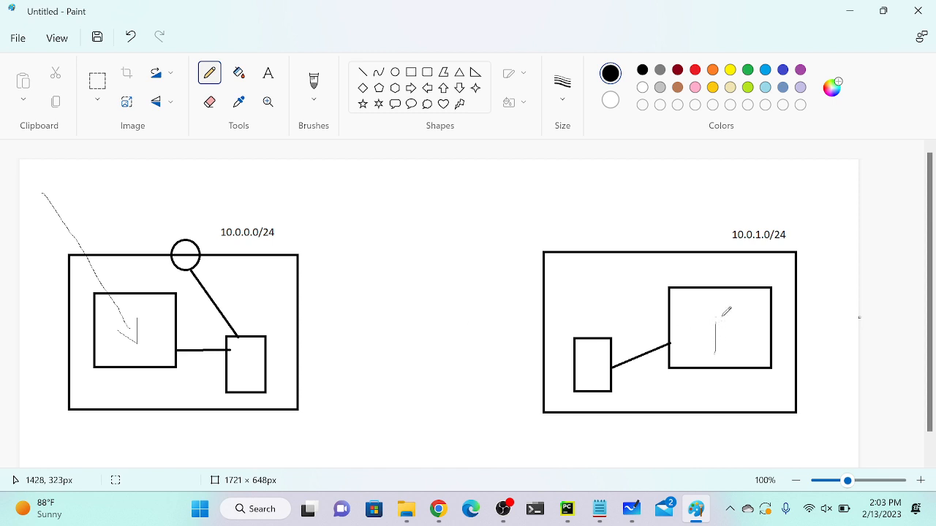
pyautogui.moveTo(716, 317); pyautogui.dragTo(720, 342)
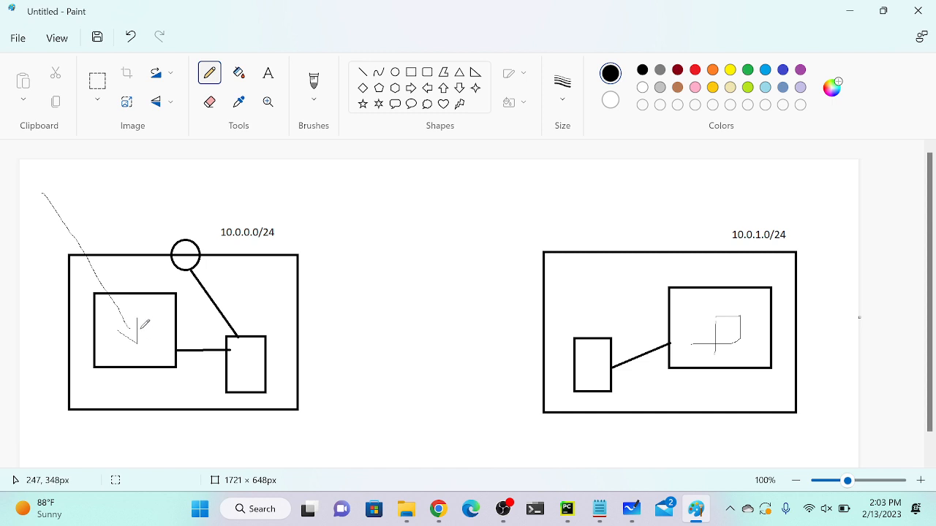
pyautogui.moveTo(140, 327)
pyautogui.mouseDown()
pyautogui.moveTo(249, 266)
pyautogui.moveTo(457, 248)
pyautogui.moveTo(717, 320)
pyautogui.mouseUp()
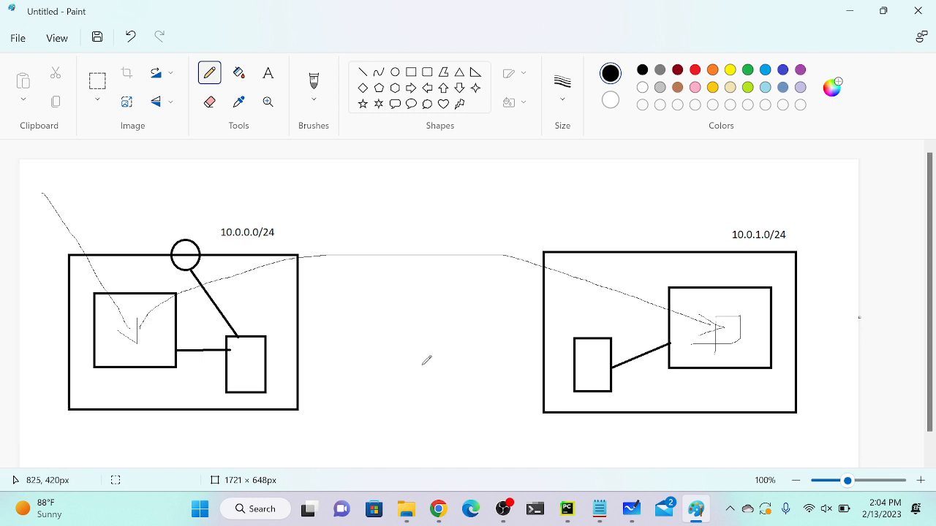
# Step: Switch back to the AWS console in Chrome and start launching a new EC2 instance named vpc-1-vm
pyautogui.click(438, 509)
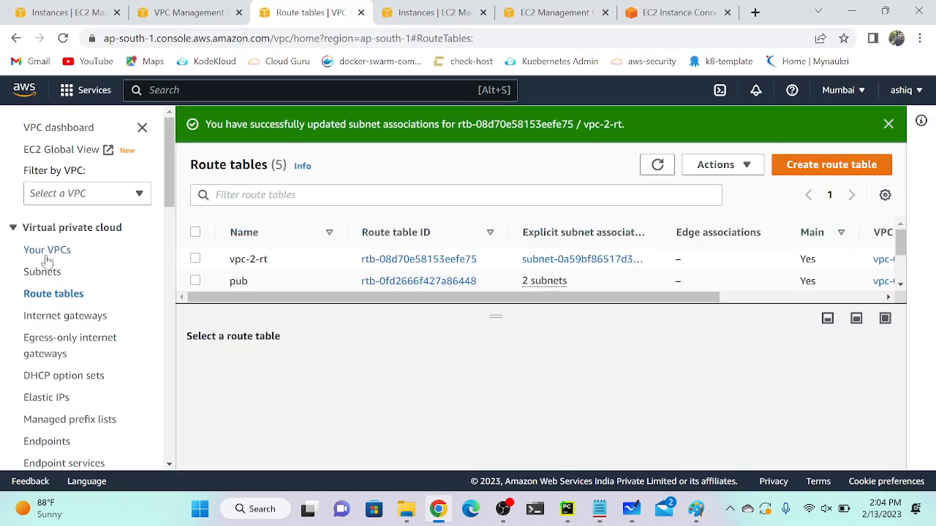
pyautogui.click(432, 14)
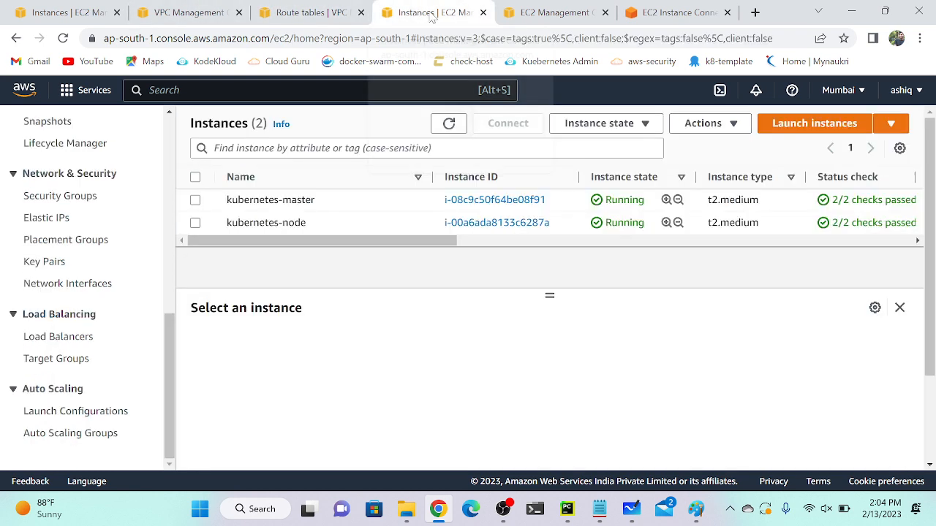
pyautogui.click(827, 126)
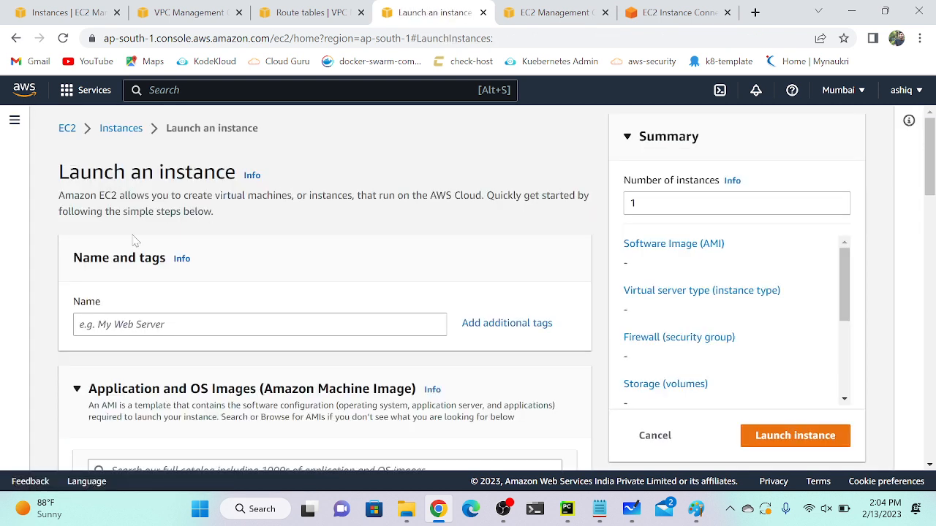
pyautogui.click(259, 324)
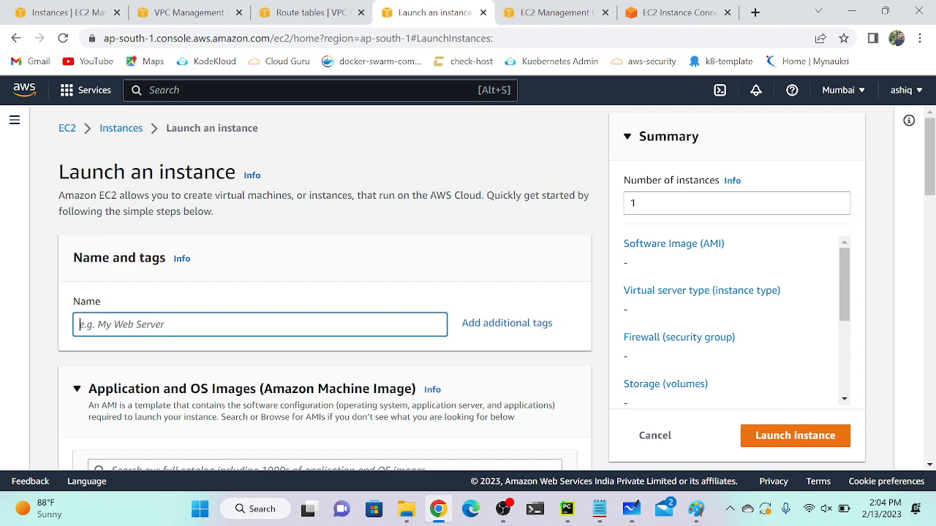
pyautogui.write('vpc-1-vm')
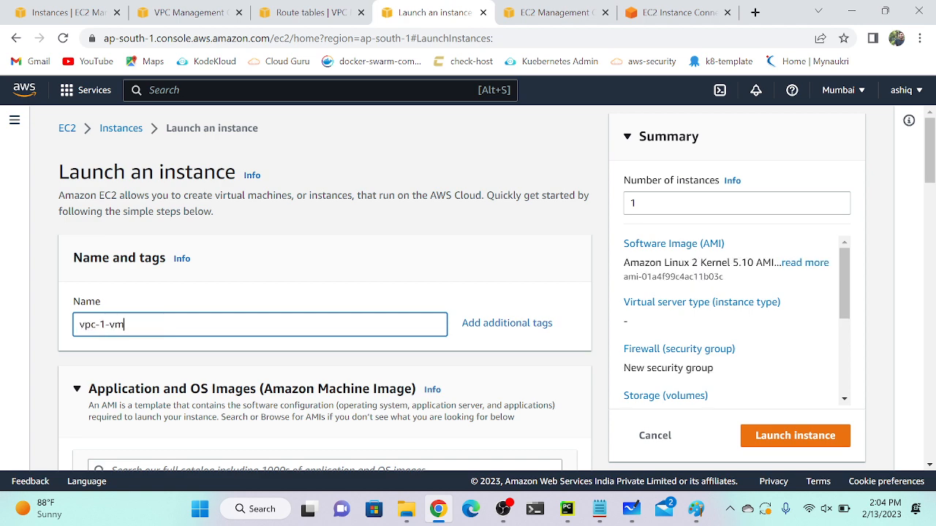
pyautogui.scroll(-2, 129, 330)
pyautogui.hotkey('ctrl', 'a')
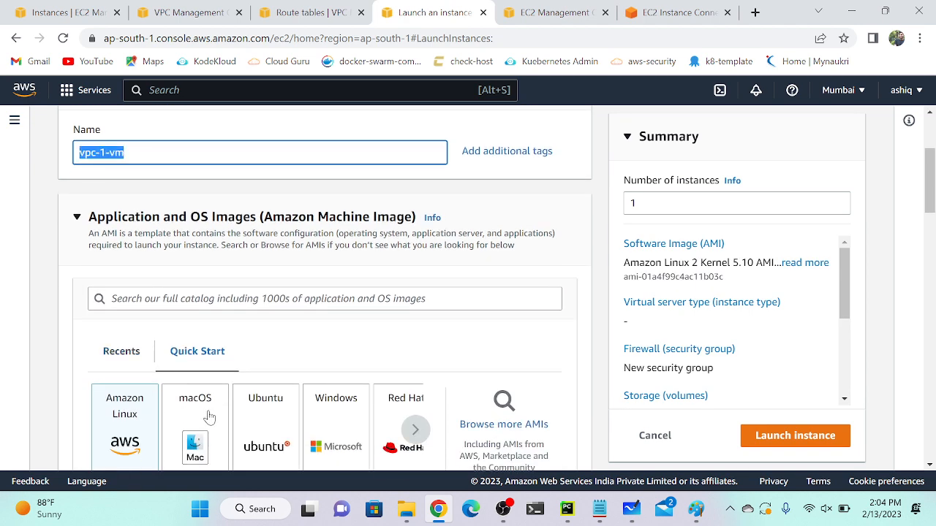
# Step: Choose mumbaikey as the key pair for the new instance
pyautogui.scroll(-10, 210, 417)
pyautogui.click(134, 344)
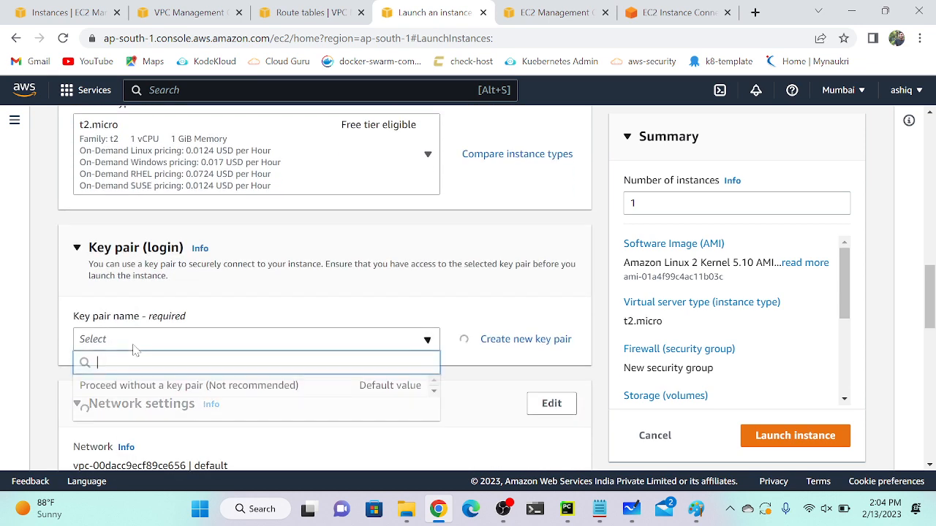
pyautogui.click(110, 407)
pyautogui.scroll(-2, 236, 388)
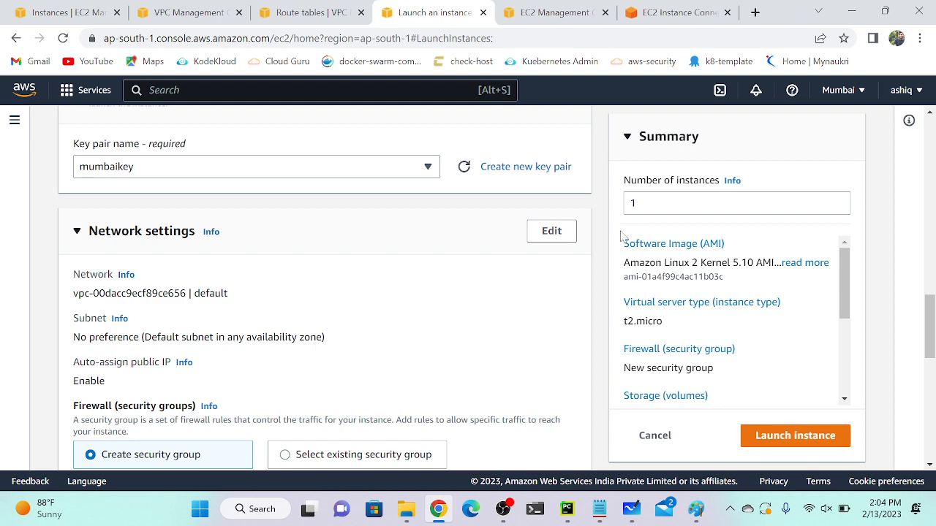
# Step: Set the new instance's network to vpc-1 and enable auto-assignment of a public IP
pyautogui.click(551, 231)
pyautogui.click(230, 301)
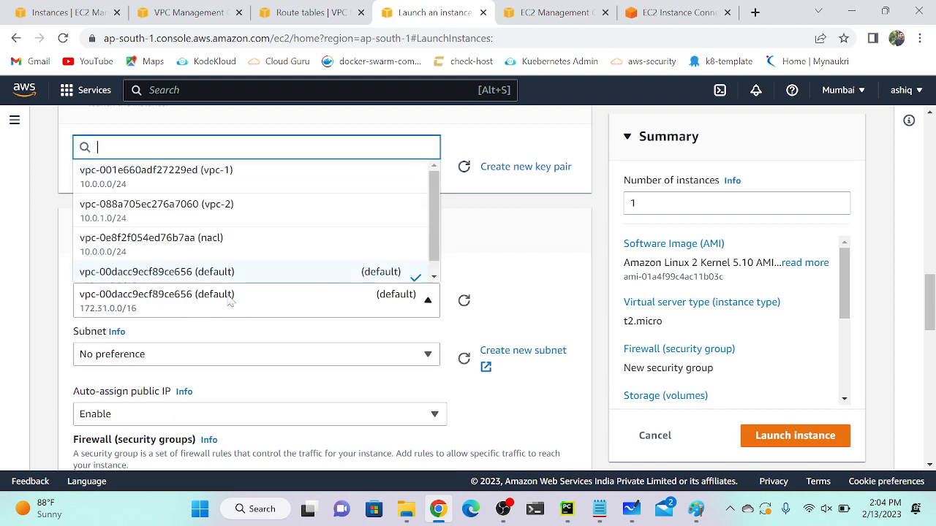
pyautogui.click(149, 187)
pyautogui.scroll(-1, 184, 311)
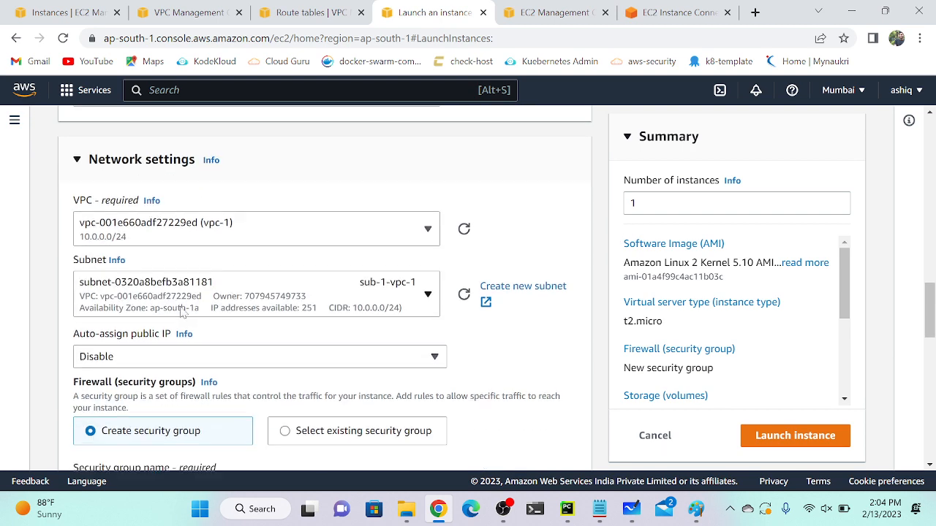
pyautogui.scroll(-1, 183, 310)
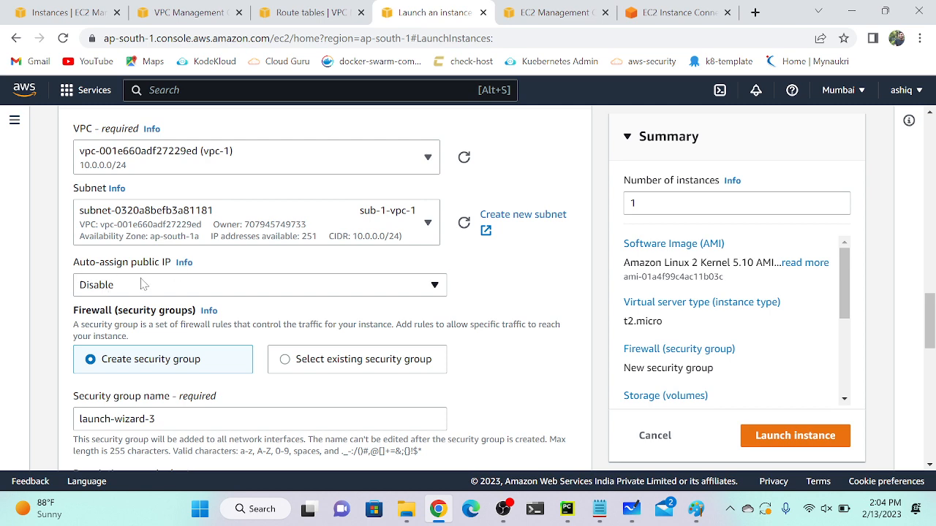
pyautogui.click(142, 284)
pyautogui.click(119, 308)
pyautogui.scroll(-2, 234, 316)
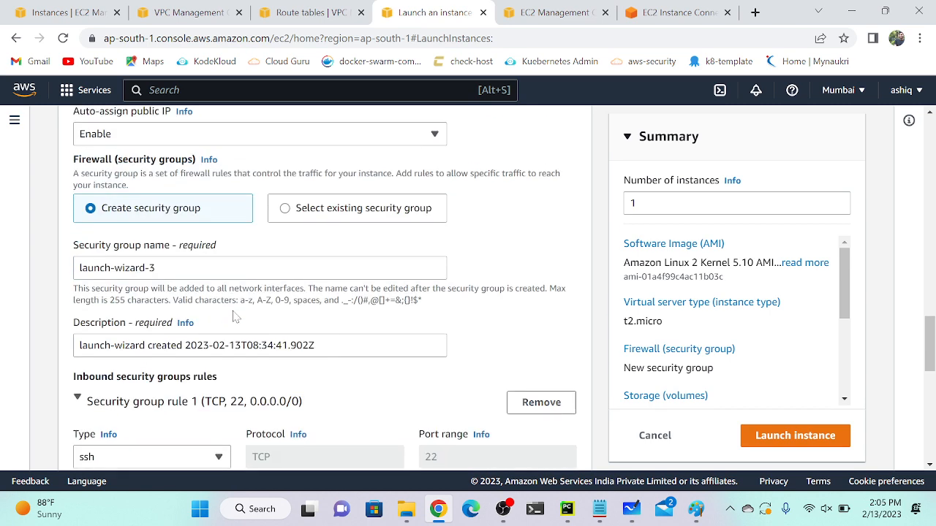
# Step: Assign the existing default security group to the instance and launch it
pyautogui.click(304, 209)
pyautogui.click(186, 258)
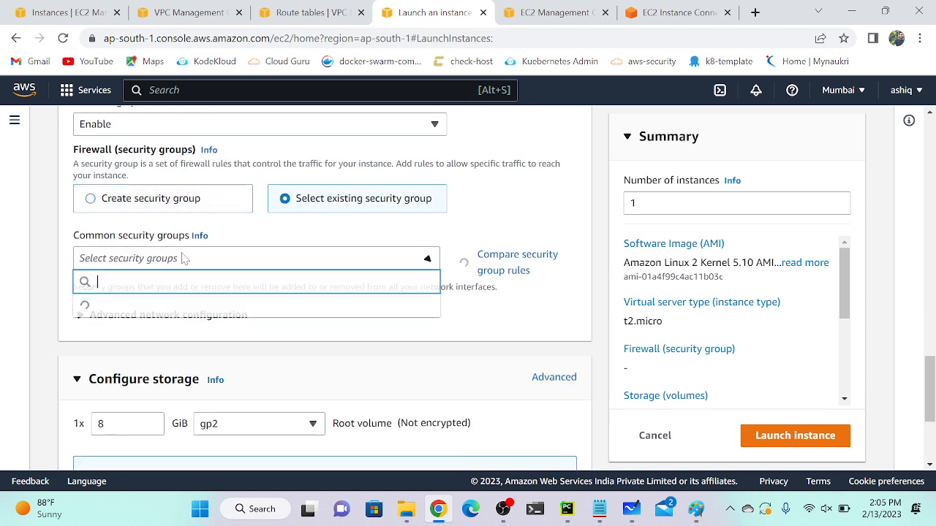
pyautogui.click(101, 313)
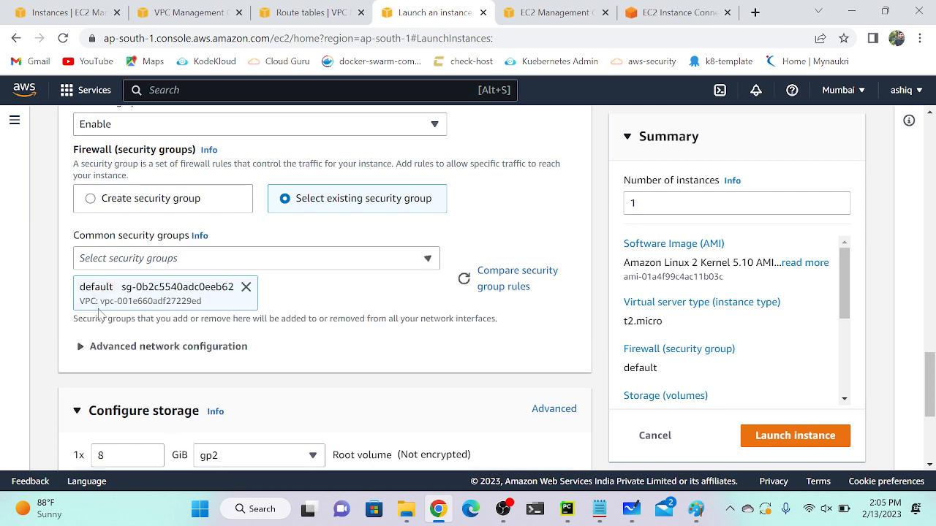
pyautogui.scroll(-3, 343, 312)
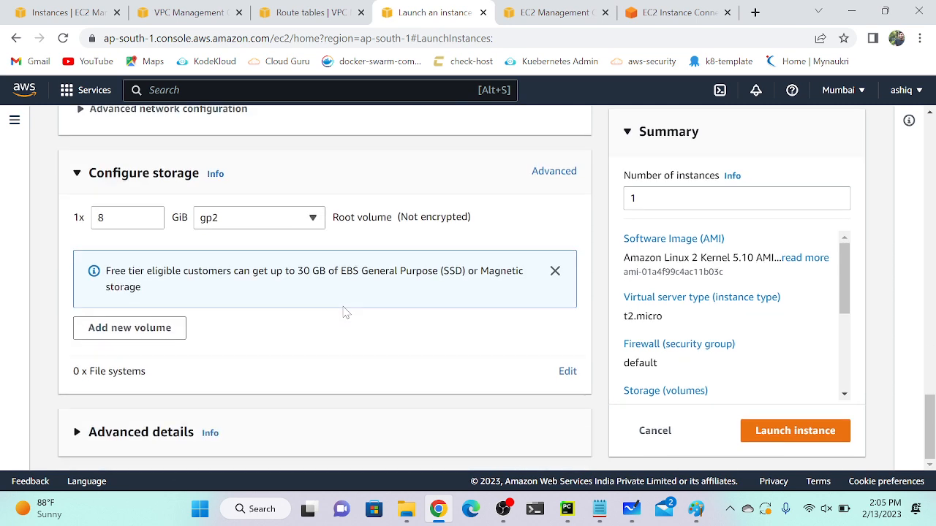
pyautogui.click(766, 433)
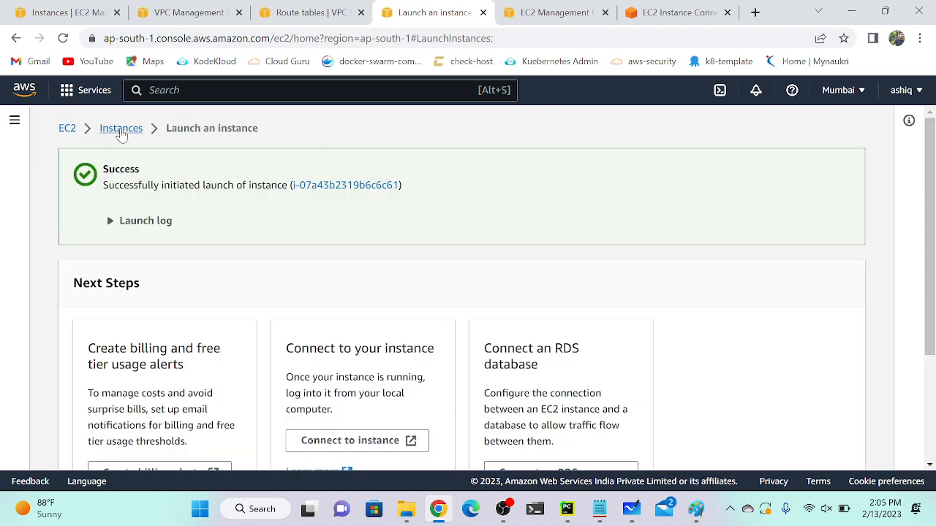
# Step: Return to the instances list and start launching another EC2 instance named vpc-2-vm
pyautogui.click(119, 128)
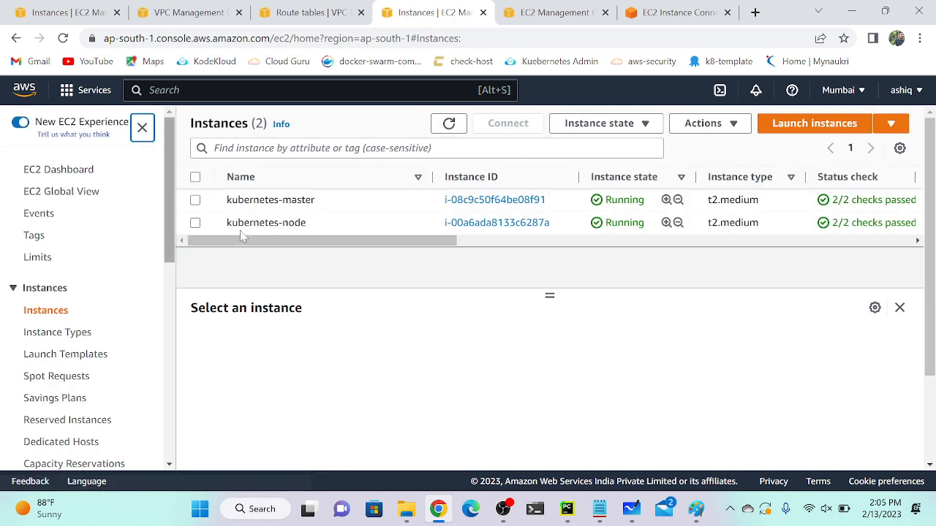
pyautogui.click(804, 123)
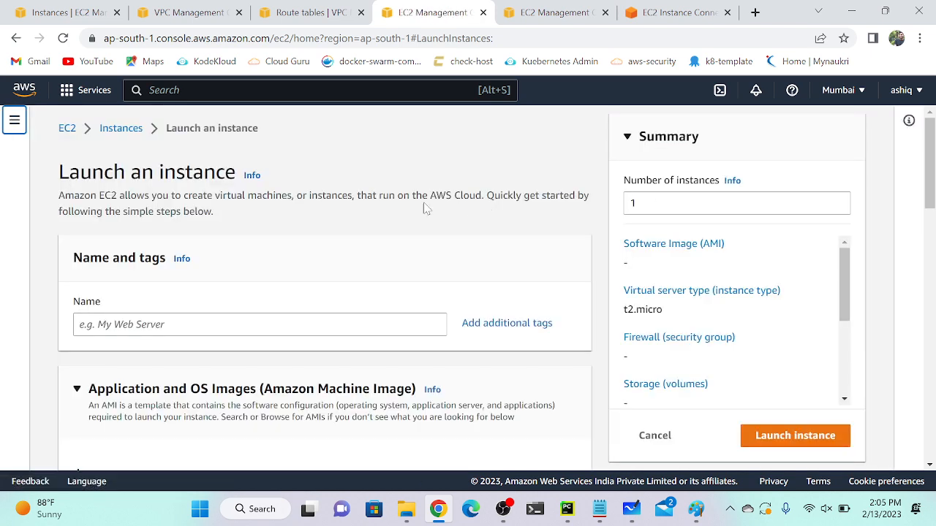
pyautogui.click(136, 334)
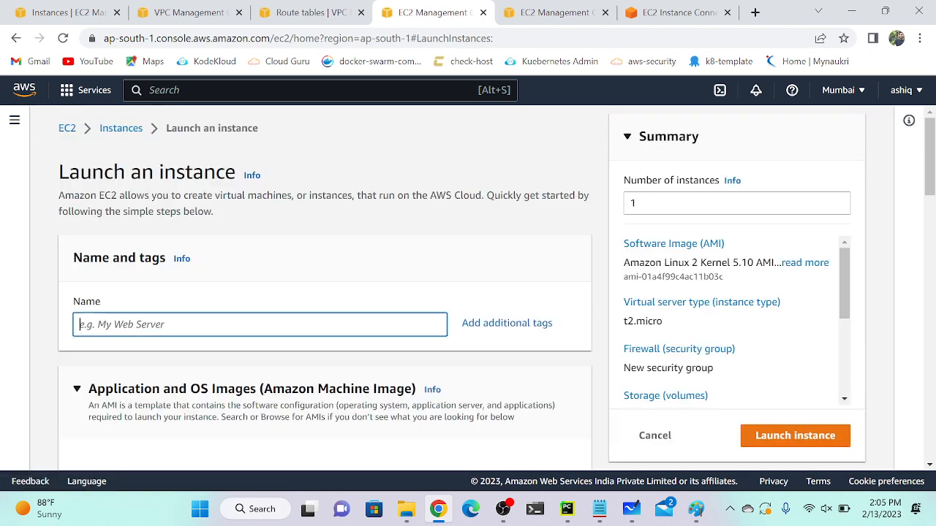
pyautogui.write('vpc-1-vm')
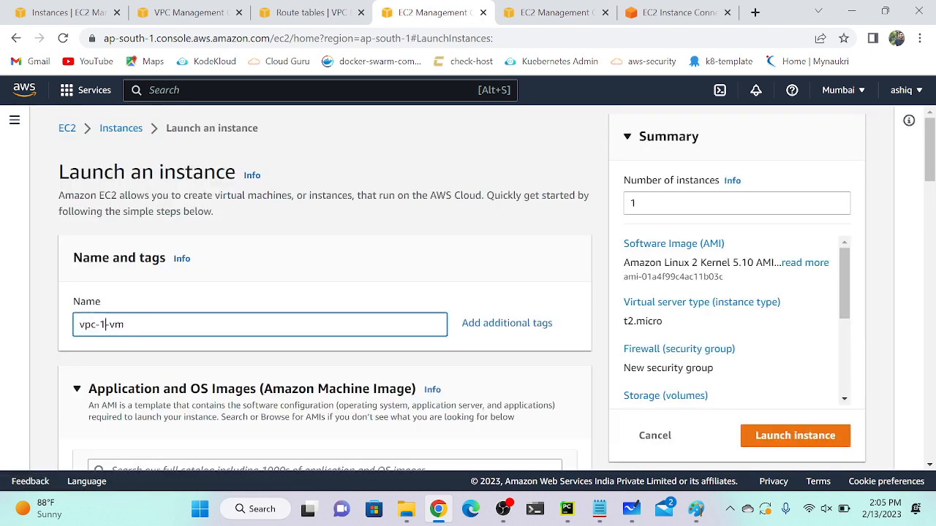
# Step: Choose mumbaikey as the key pair for the vpc-2-vm instance
pyautogui.scroll(-10, 109, 329)
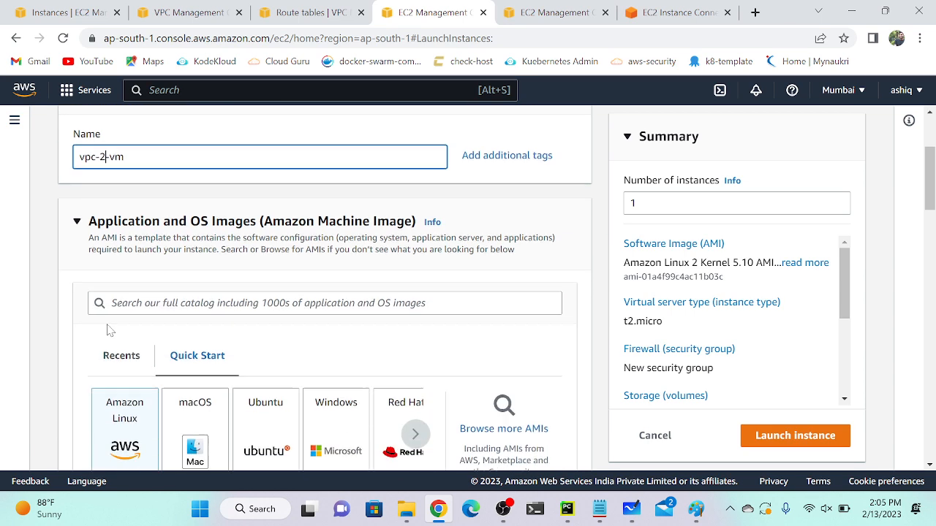
pyautogui.scroll(-3, 151, 327)
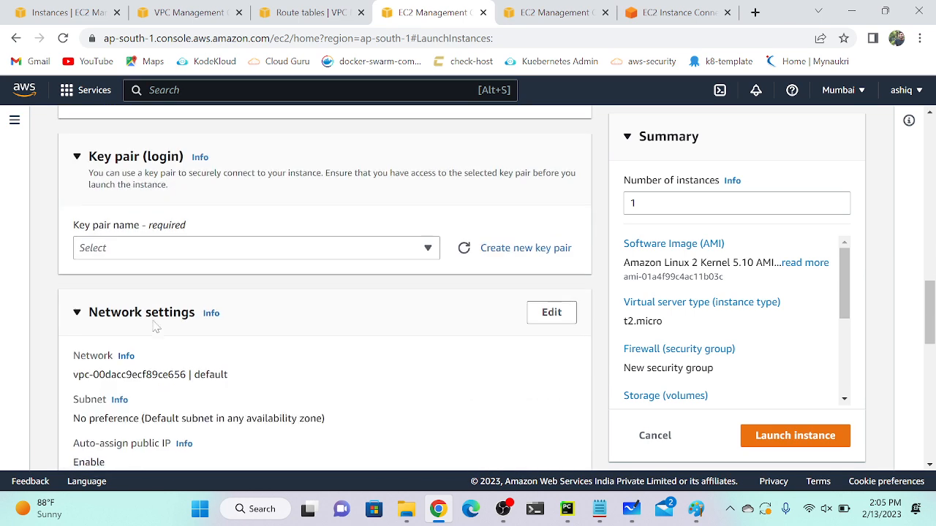
pyautogui.click(150, 252)
pyautogui.click(124, 329)
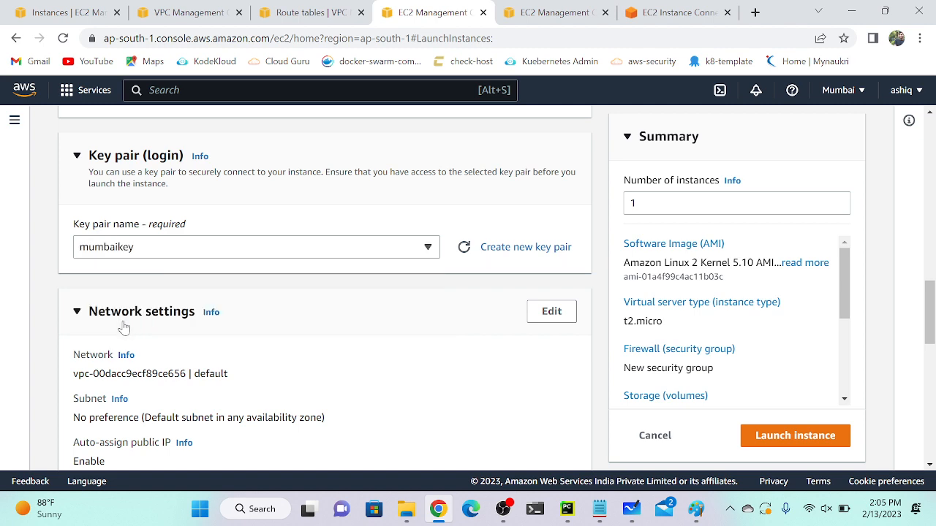
# Step: Edit the network settings of vpc-2-vm to place it in the vpc-2 network
pyautogui.scroll(-1, 463, 329)
pyautogui.click(550, 305)
pyautogui.scroll(-2, 135, 358)
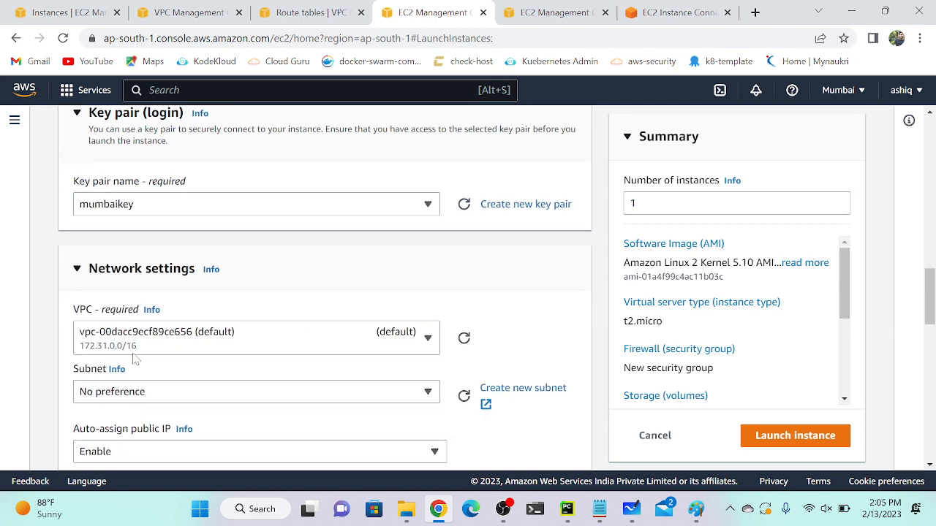
pyautogui.click(219, 249)
pyautogui.click(218, 331)
pyautogui.scroll(-2, 183, 307)
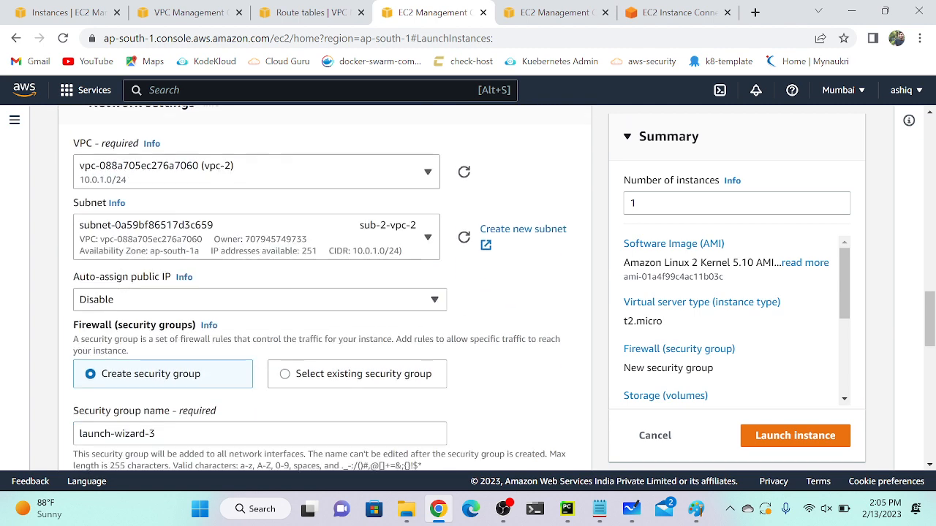
pyautogui.click(139, 284)
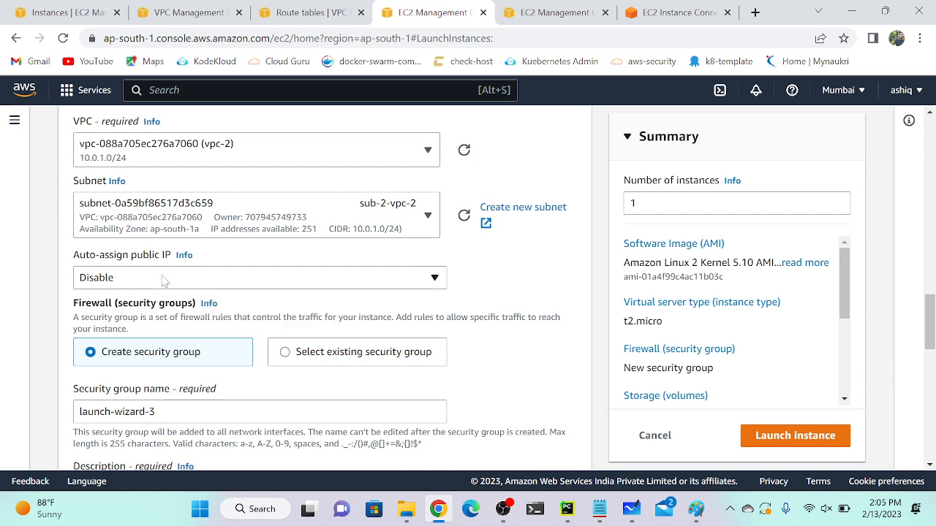
# Step: Assign the existing default security group of vpc-2 to vpc-2-vm and launch the instance
pyautogui.click(284, 351)
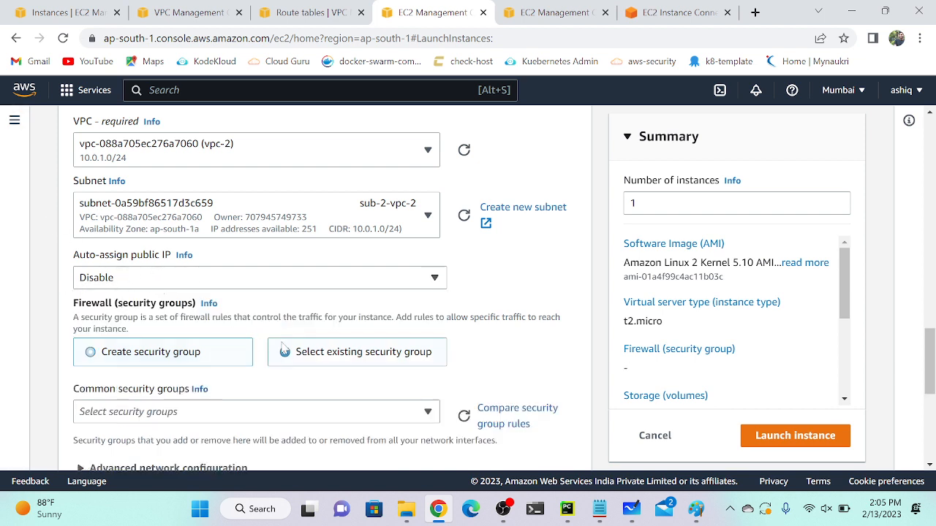
pyautogui.scroll(-2, 219, 329)
pyautogui.click(128, 299)
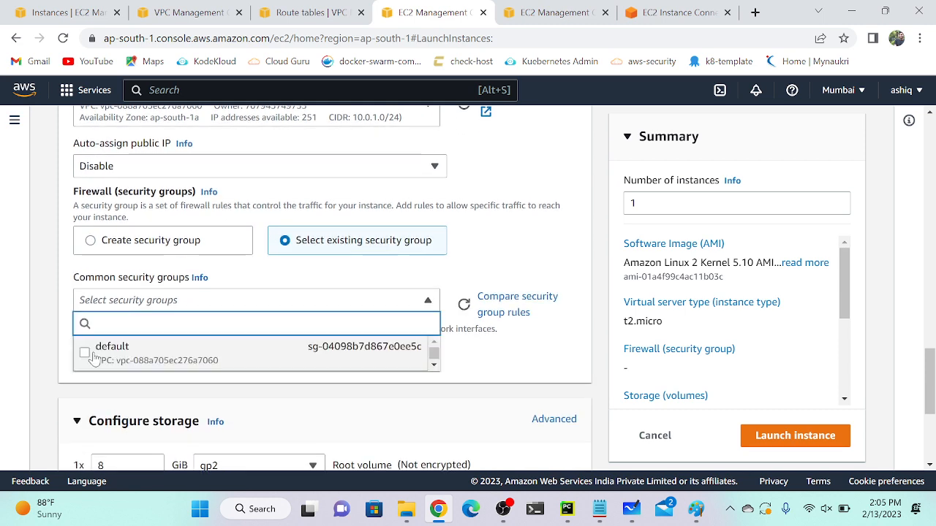
pyautogui.click(108, 348)
pyautogui.scroll(-4, 357, 340)
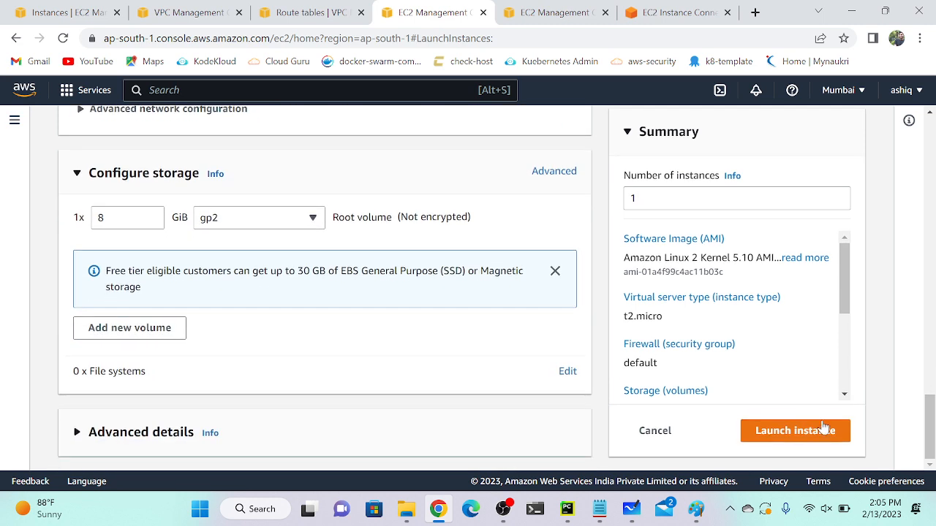
pyautogui.click(775, 431)
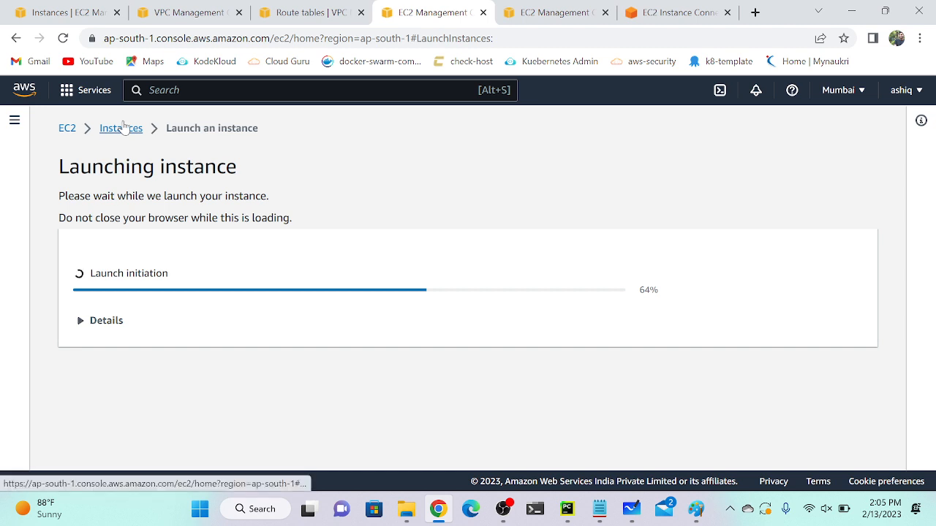
# Step: Switch to Paint and undo the pencil-drawn arrows and the P in the VPC diagram
pyautogui.click(697, 509)
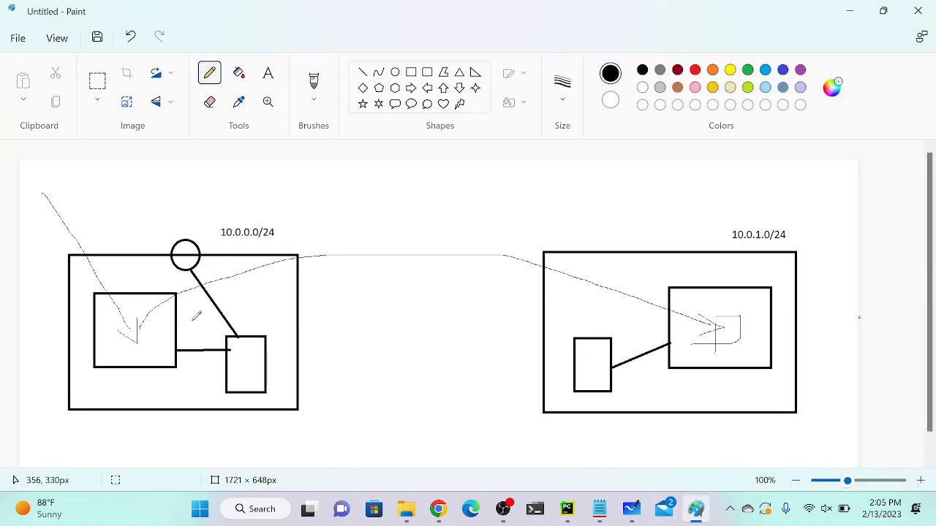
pyautogui.hotkey('ctrl', 'z')
pyautogui.hotkey('ctrl', 'z')
pyautogui.hotkey('ctrl', 'z')
pyautogui.hotkey('ctrl', 'z')
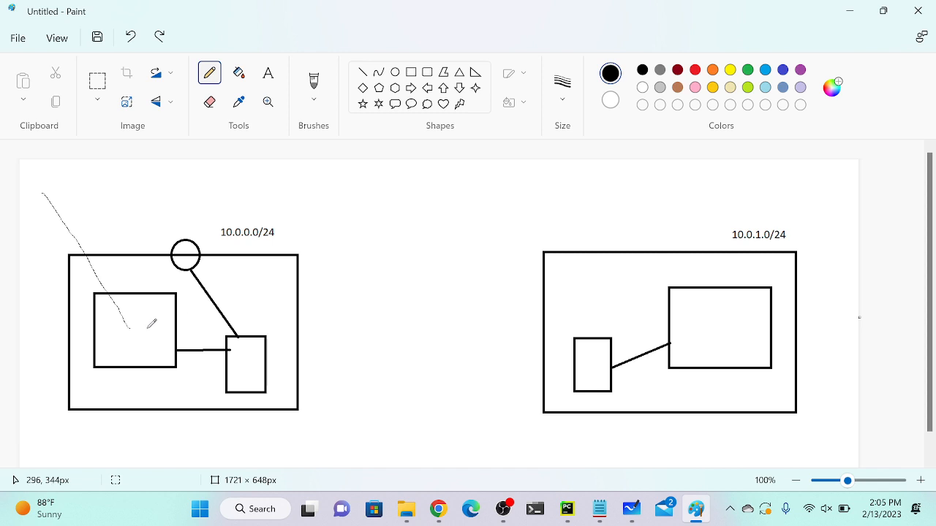
# Step: Draw rectangles about 49 × 40 px and 45 × 45 px inside the larger inner boxes of 10.0.0.0/24 and 10.0.1.0/24, and fill both black
pyautogui.click(411, 72)
pyautogui.moveTo(124, 321); pyautogui.dragTo(149, 341)
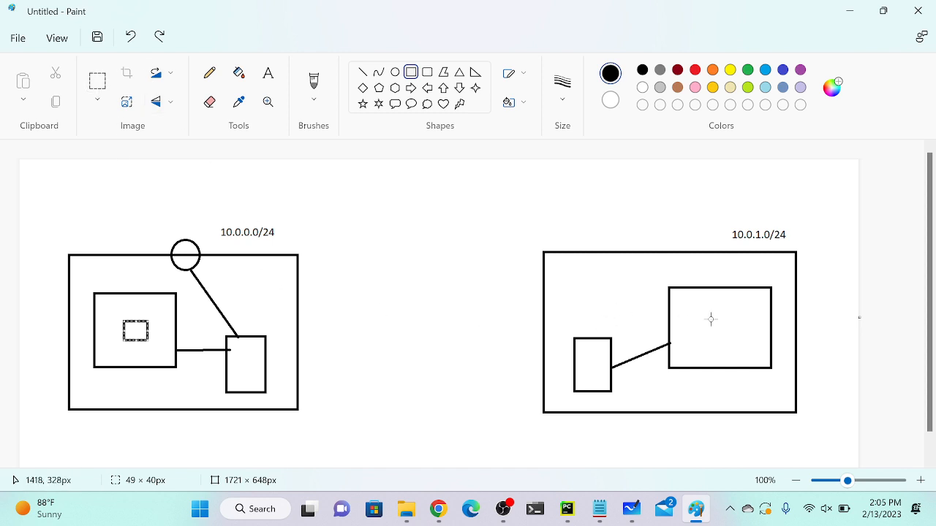
pyautogui.moveTo(710, 318); pyautogui.dragTo(733, 342)
pyautogui.click(238, 72)
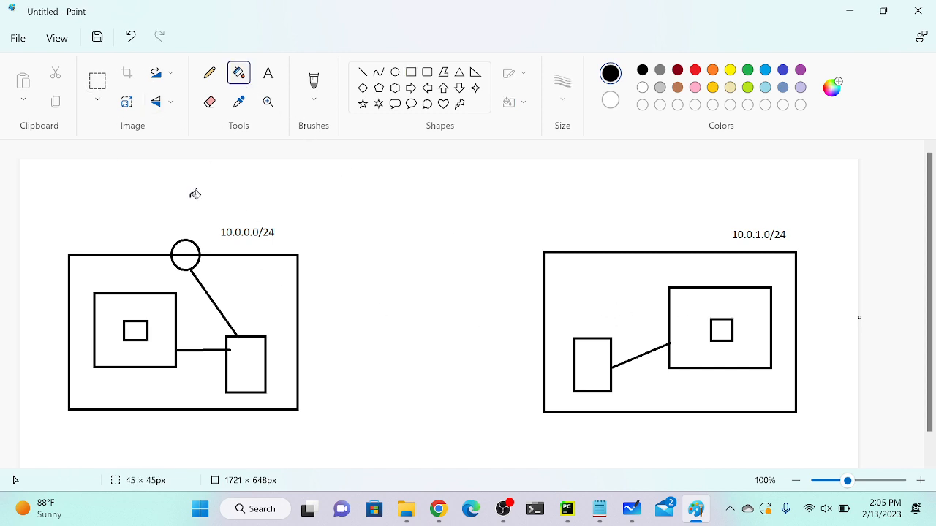
pyautogui.click(138, 330)
pyautogui.click(724, 328)
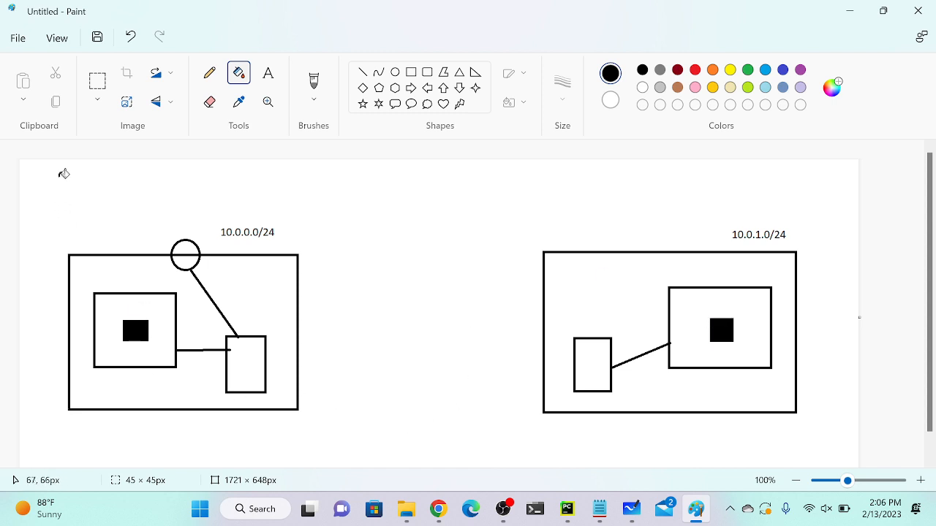
# Step: Draw a rectangle about 56 × 48 px near the canvas's upper-left corner and fill it black
pyautogui.click(410, 71)
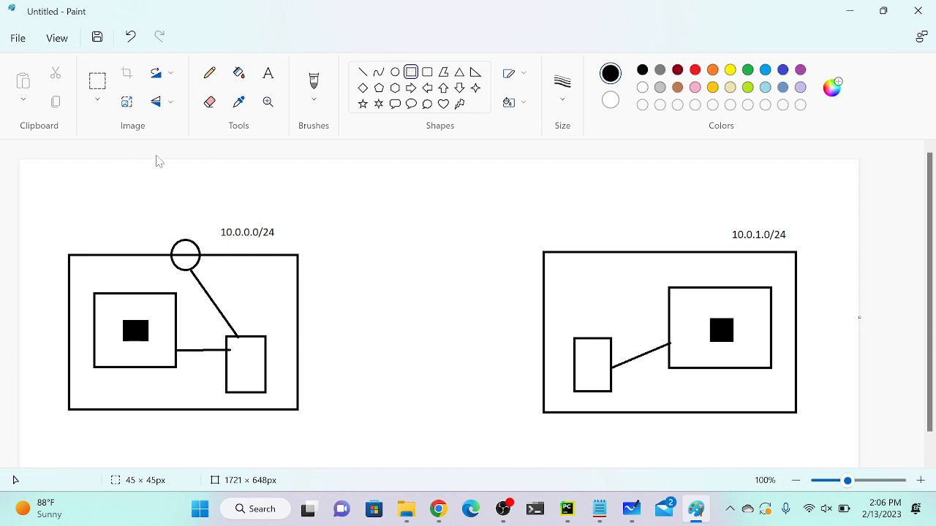
pyautogui.moveTo(36, 179); pyautogui.dragTo(65, 204)
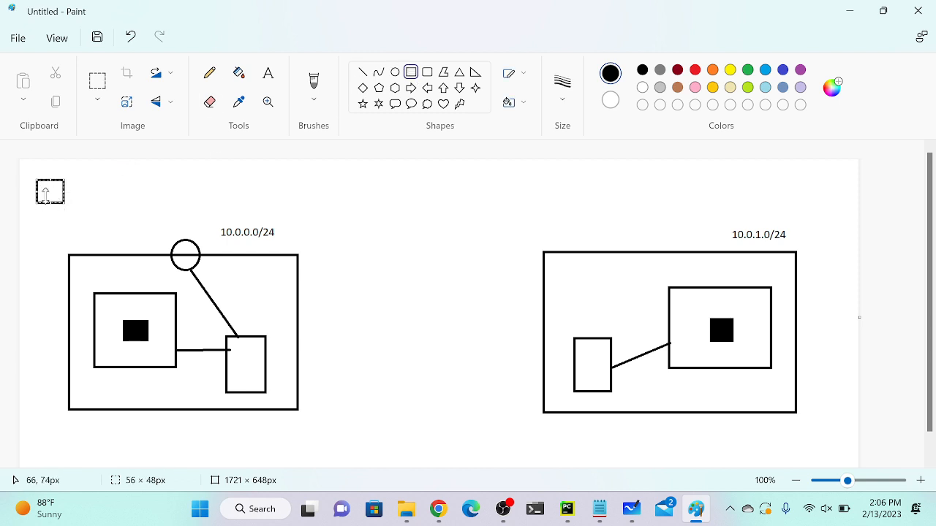
pyautogui.click(112, 182)
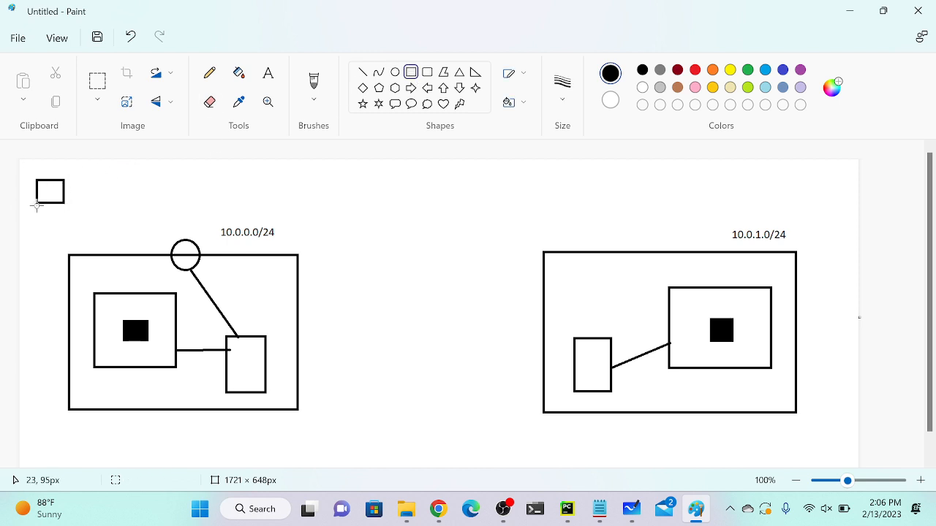
pyautogui.click(238, 74)
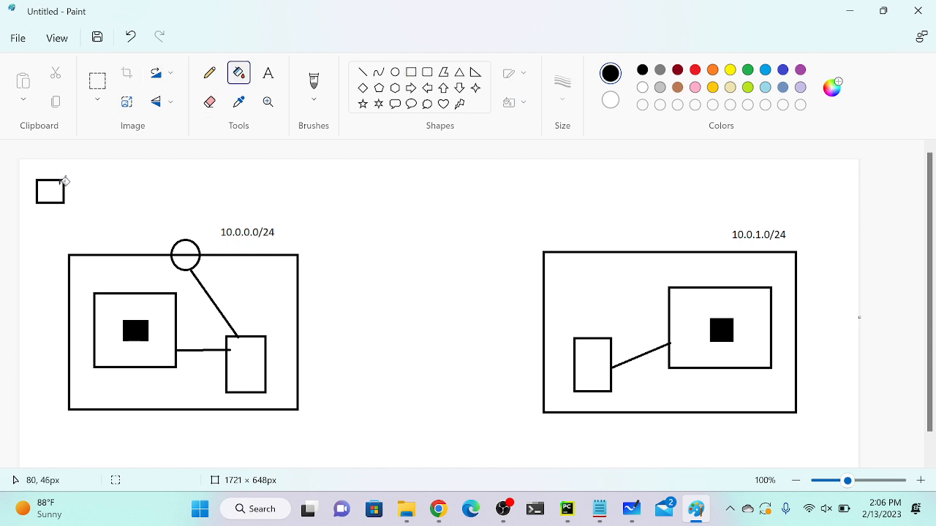
pyautogui.click(61, 192)
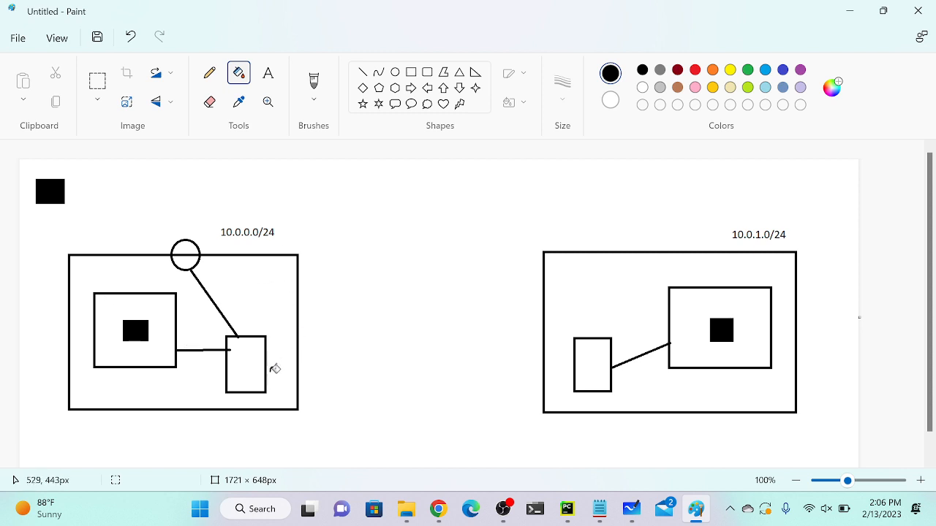
# Step: With the Pencil, draw a line from the outer black rectangle to the black rectangle inside the 10.0.0.0/24 box
pyautogui.click(210, 73)
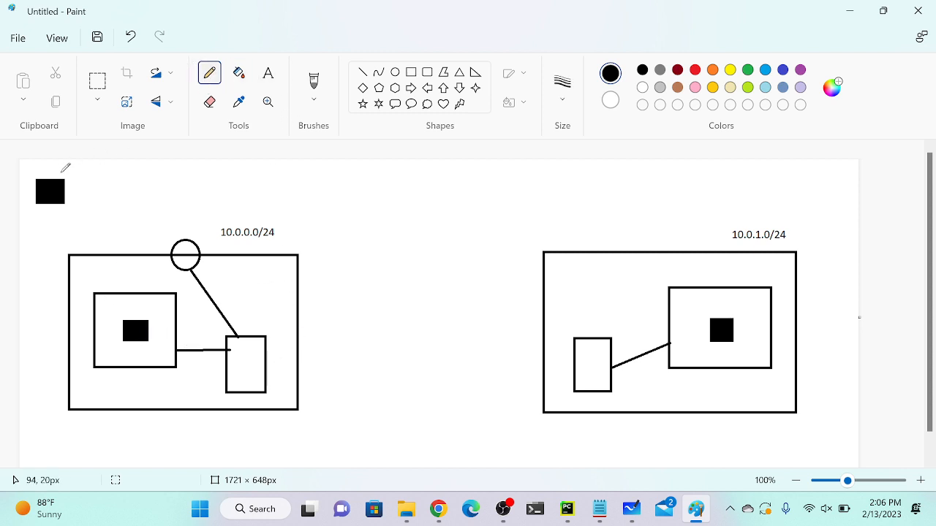
pyautogui.moveTo(67, 201); pyautogui.dragTo(140, 320)
# Step: Switch back to the AWS console in Chrome and open the EC2 instances list to view the launched instances
pyautogui.click(438, 508)
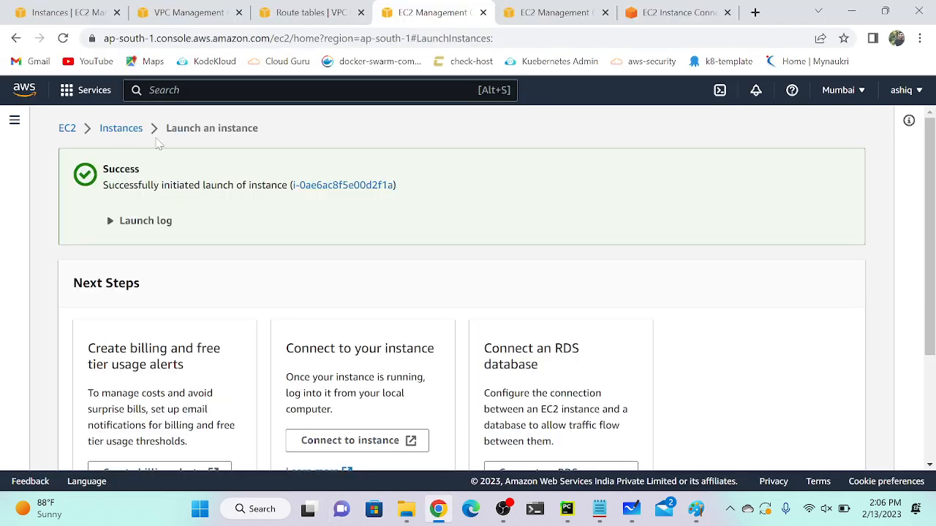
pyautogui.click(110, 129)
pyautogui.scroll(-2, 332, 231)
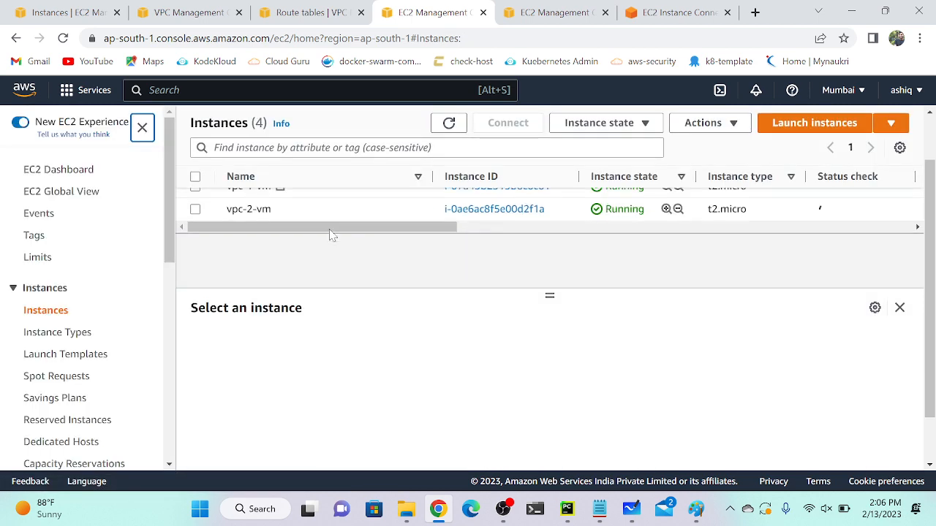
# Step: Compare the instance details of vpc-1-vm and vpc-2-vm, and copy the public IPv4 address of vpc-1-vm
pyautogui.click(325, 247)
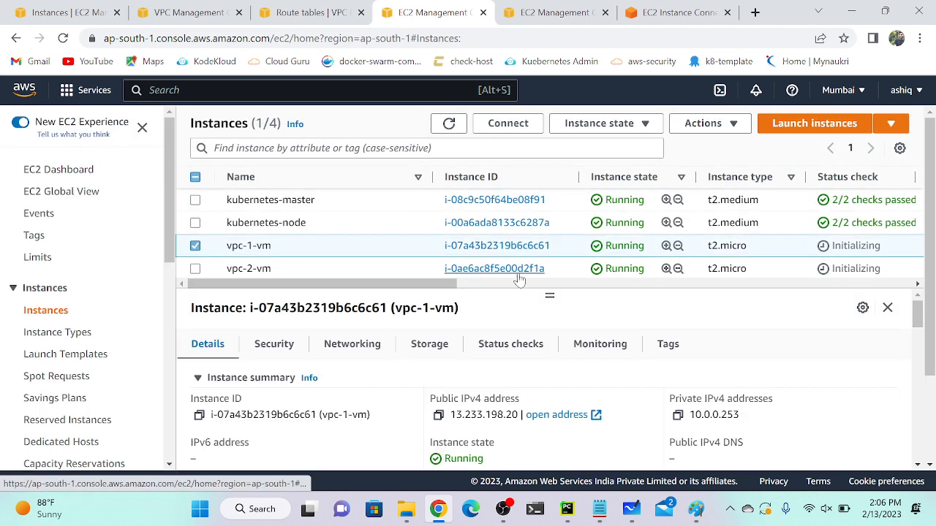
pyautogui.click(388, 272)
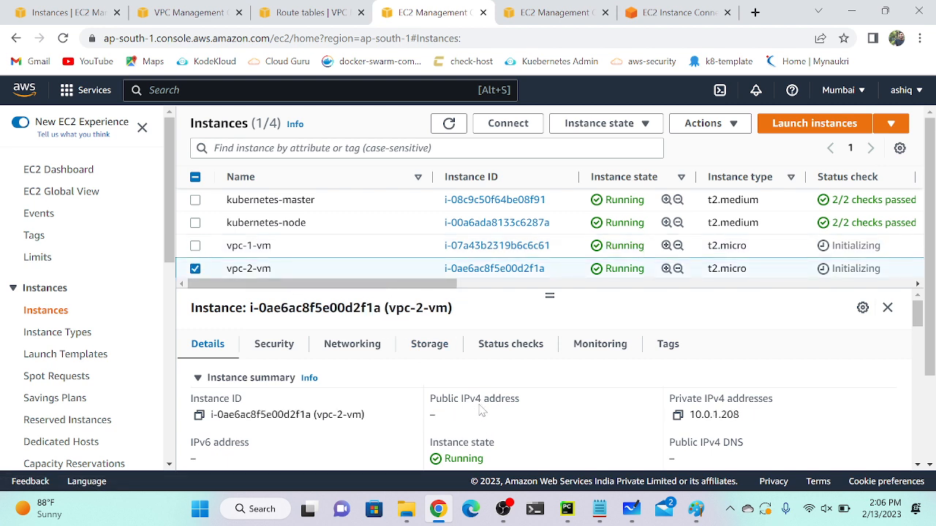
pyautogui.click(367, 249)
pyautogui.click(438, 414)
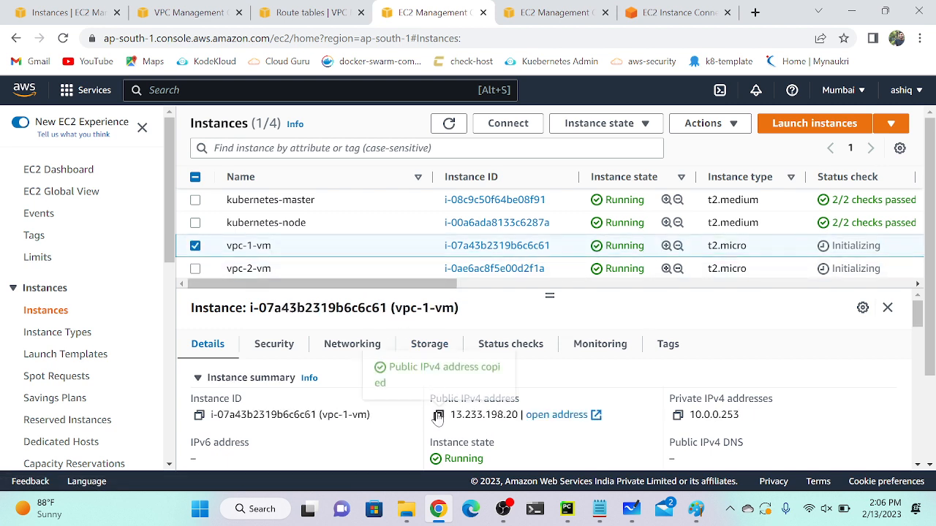
# Step: Switch to File Explorer, locate mumbaikey.pem in the Downloads folder and open a command prompt (cmd) in that folder
pyautogui.click(408, 512)
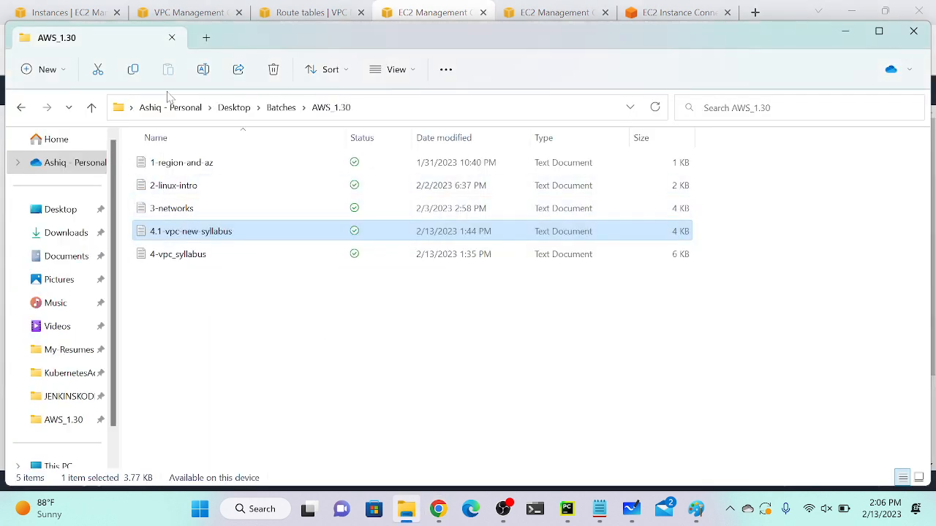
pyautogui.click(206, 37)
pyautogui.click(62, 231)
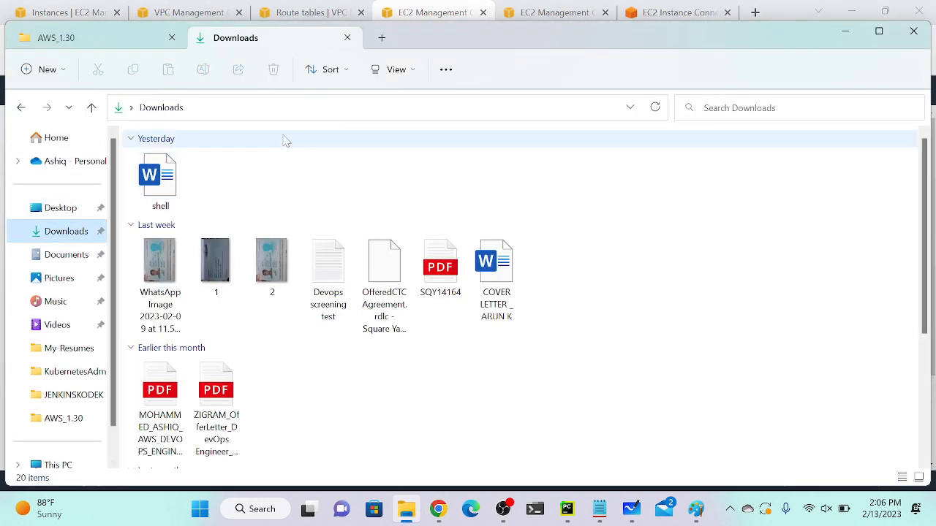
pyautogui.scroll(-3, 387, 332)
pyautogui.click(664, 398)
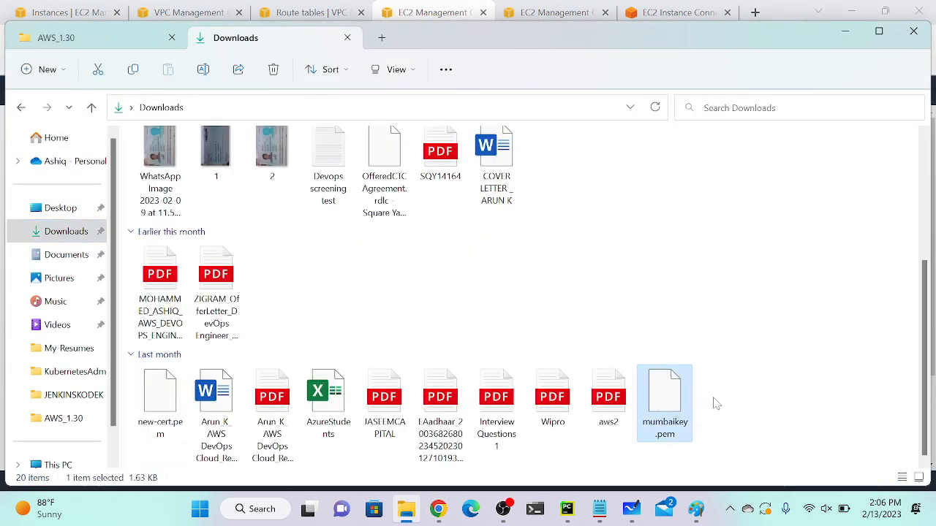
pyautogui.click(449, 107)
pyautogui.write('cmd')
pyautogui.press('Return')
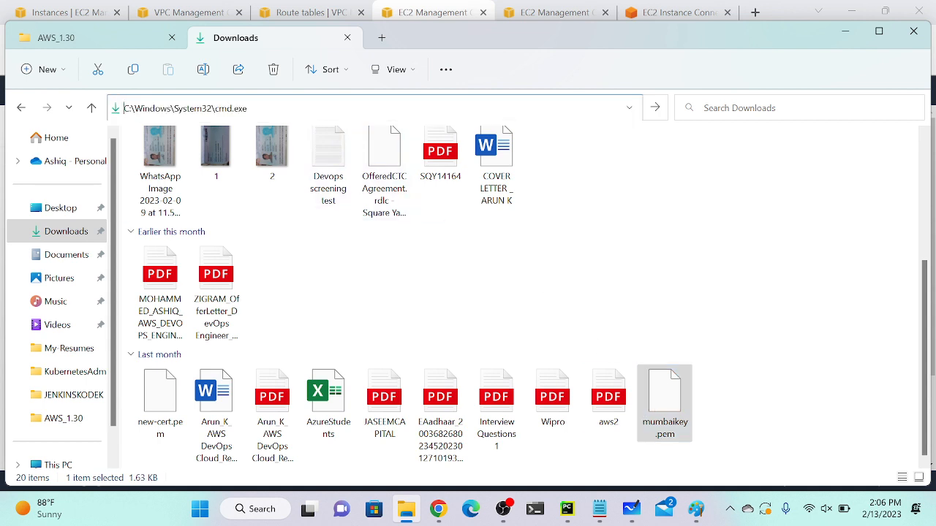
pyautogui.write('ssh')
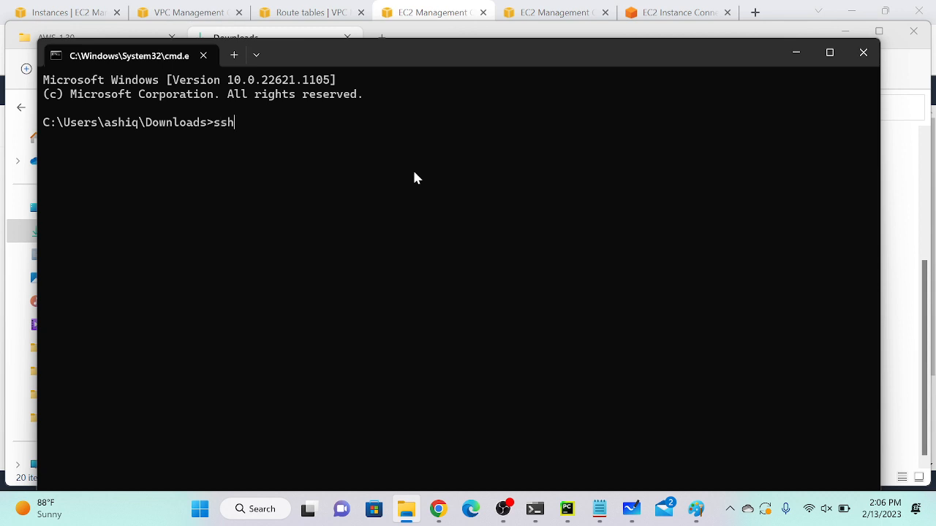
pyautogui.write(' -i m')
pyautogui.press('Tab')
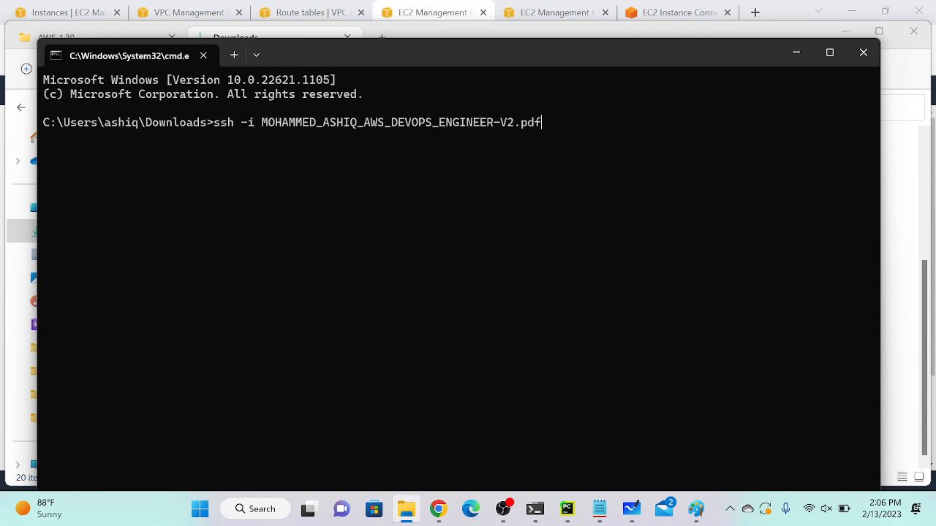
pyautogui.press('Tab')
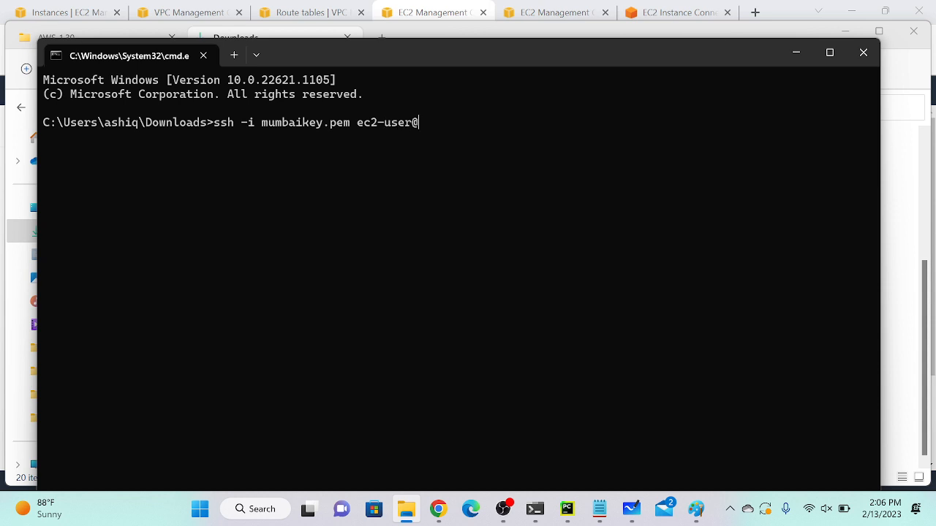
pyautogui.write('ec2-user@')
pyautogui.hotkey('ctrl', 'v')
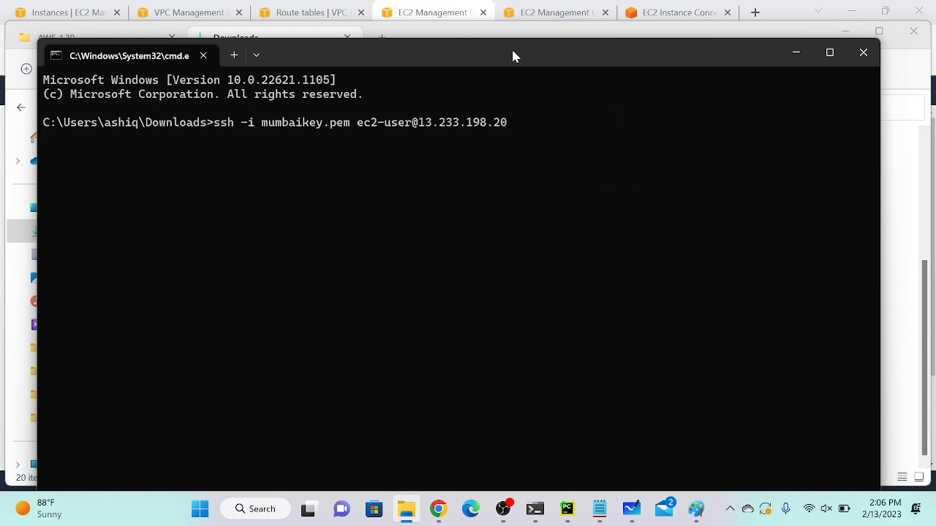
pyautogui.moveTo(512, 56); pyautogui.dragTo(534, 36)
pyautogui.press('Return')
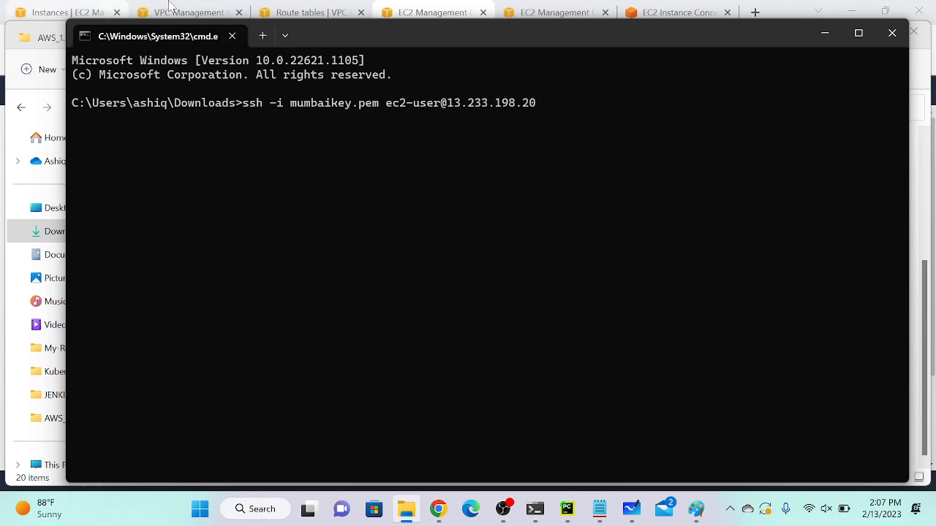
# Step: Return to the AWS console, refresh the instances list, and open the inbound rules of vpc-1-vm's security group for editing
pyautogui.click(48, 10)
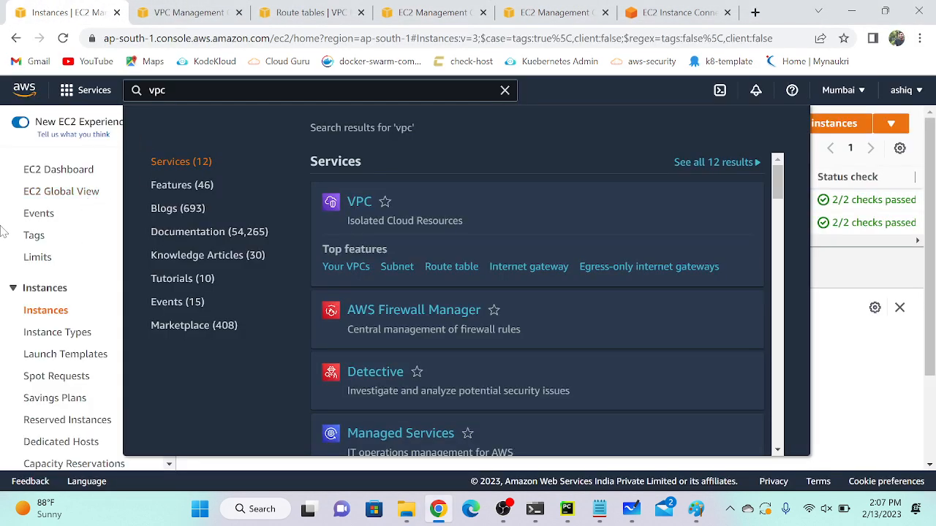
pyautogui.click(3, 196)
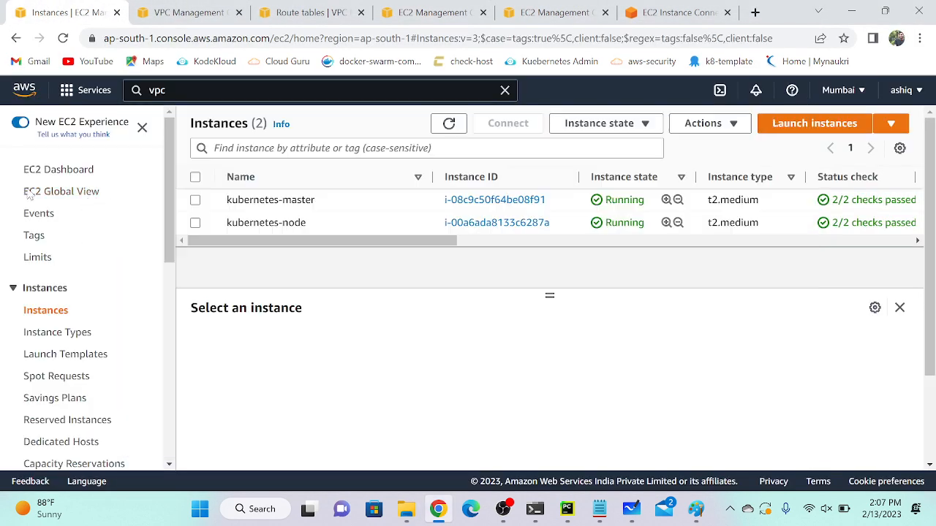
pyautogui.click(448, 125)
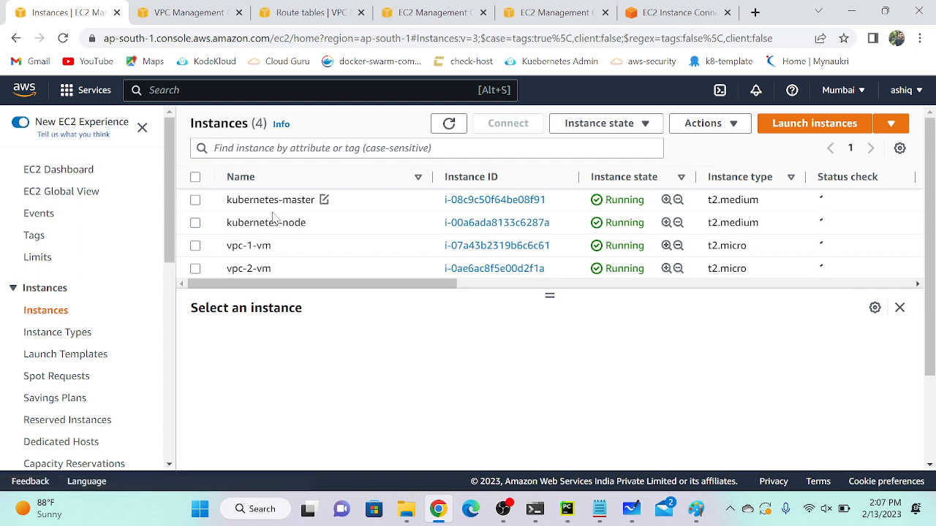
pyautogui.click(311, 256)
pyautogui.click(278, 345)
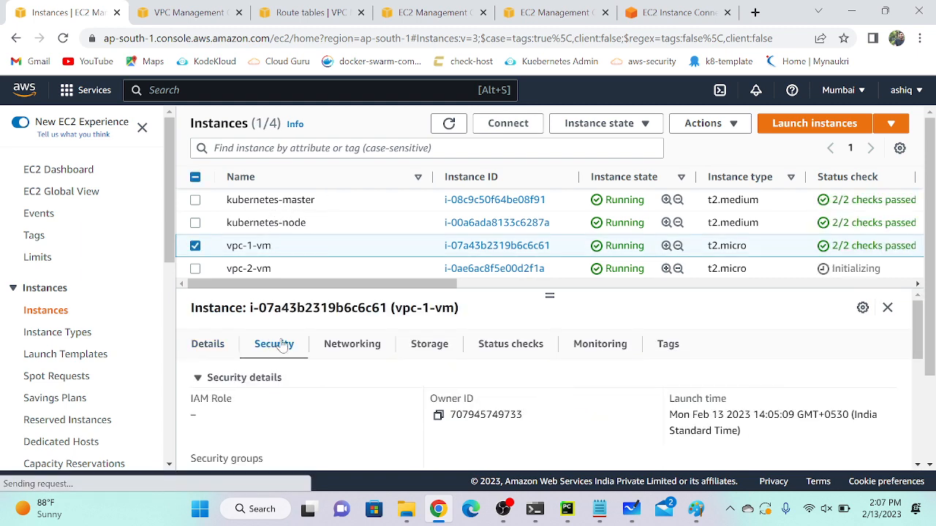
pyautogui.scroll(-1, 781, 397)
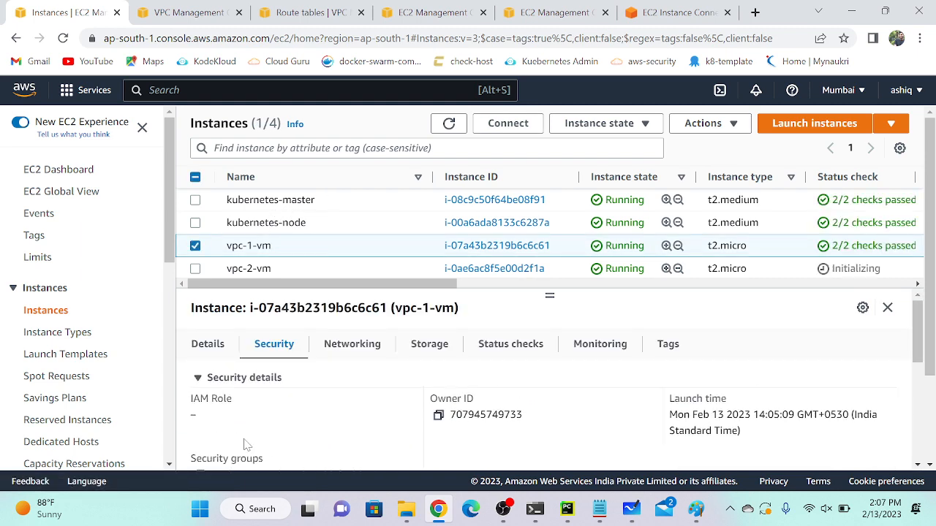
pyautogui.scroll(-1, 231, 424)
pyautogui.click(264, 404)
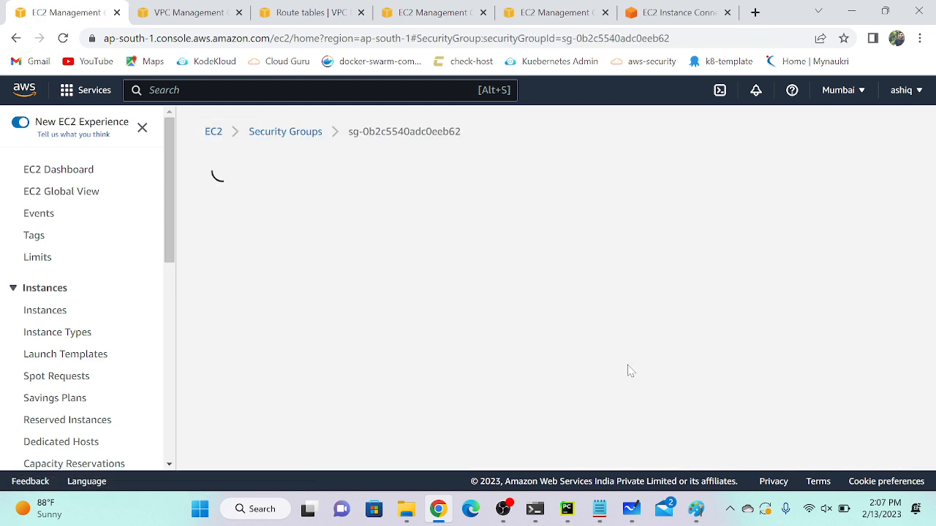
pyautogui.scroll(-1, 676, 380)
pyautogui.click(826, 445)
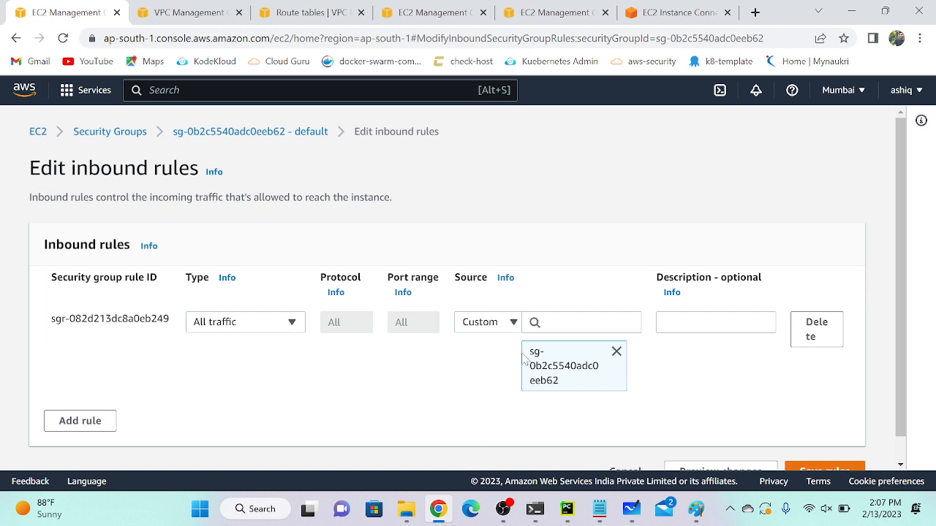
# Step: Try to replace the security group source of the existing All traffic rule with Anywhere-IPv4 (0.0.0.0/0)
pyautogui.moveTo(526, 351); pyautogui.dragTo(568, 392)
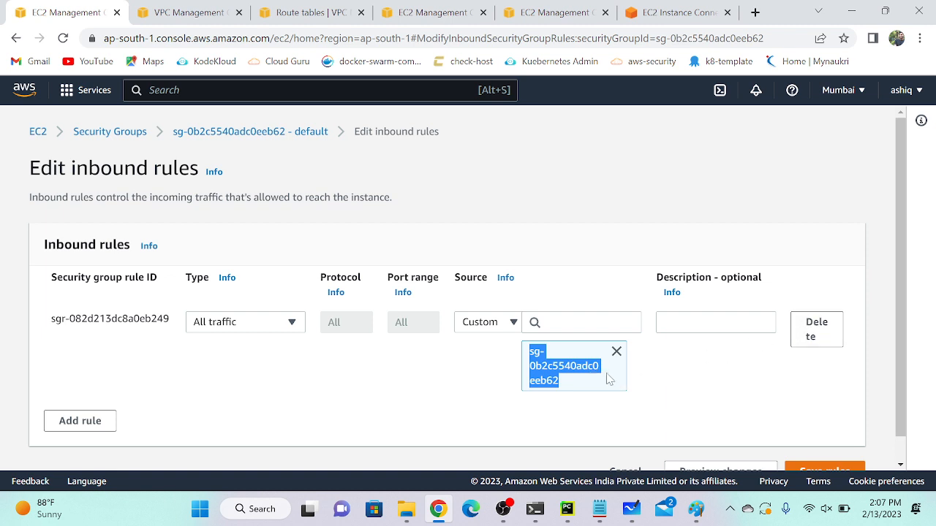
pyautogui.click(617, 352)
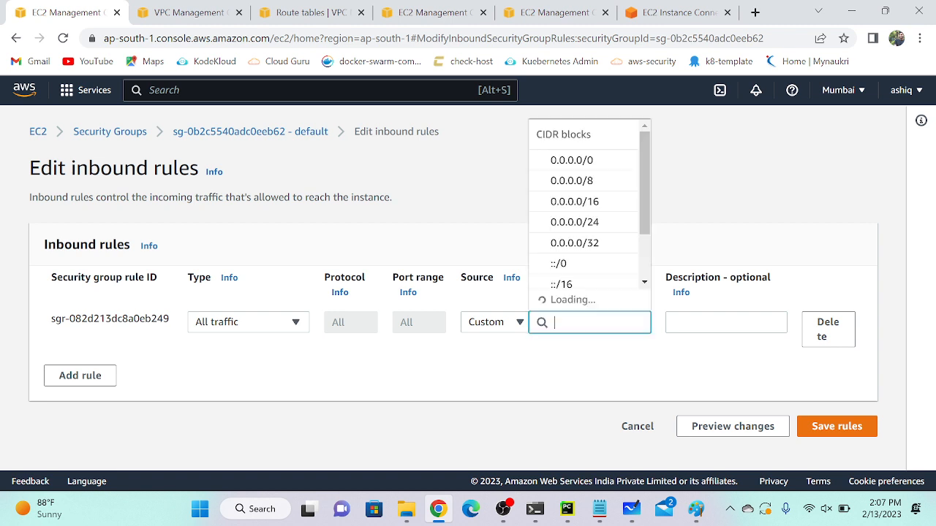
pyautogui.click(570, 184)
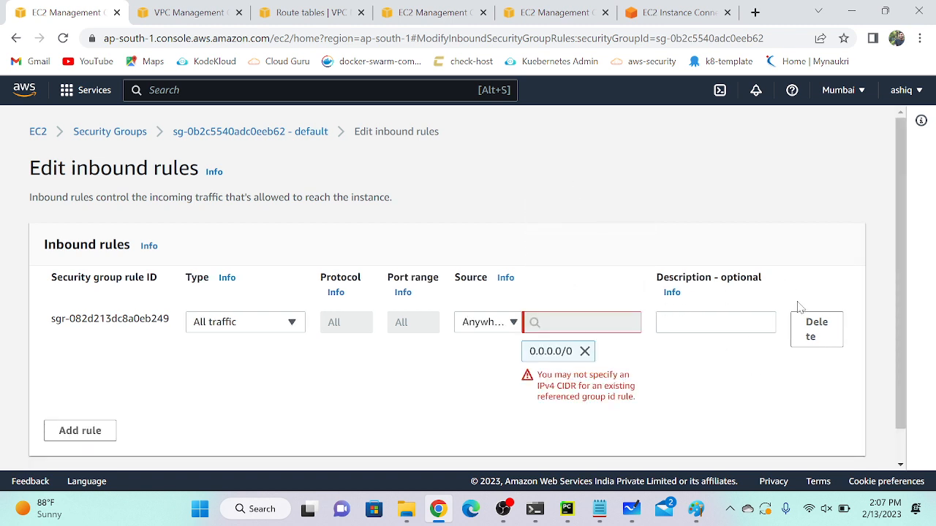
# Step: Delete the existing inbound rule and add a new rule of type All traffic
pyautogui.click(808, 322)
pyautogui.click(74, 344)
pyautogui.click(223, 322)
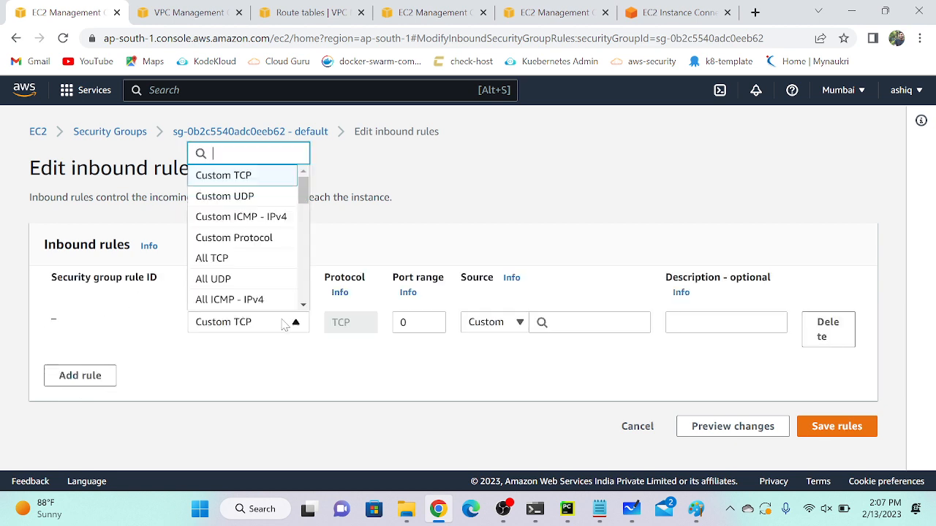
pyautogui.write('all')
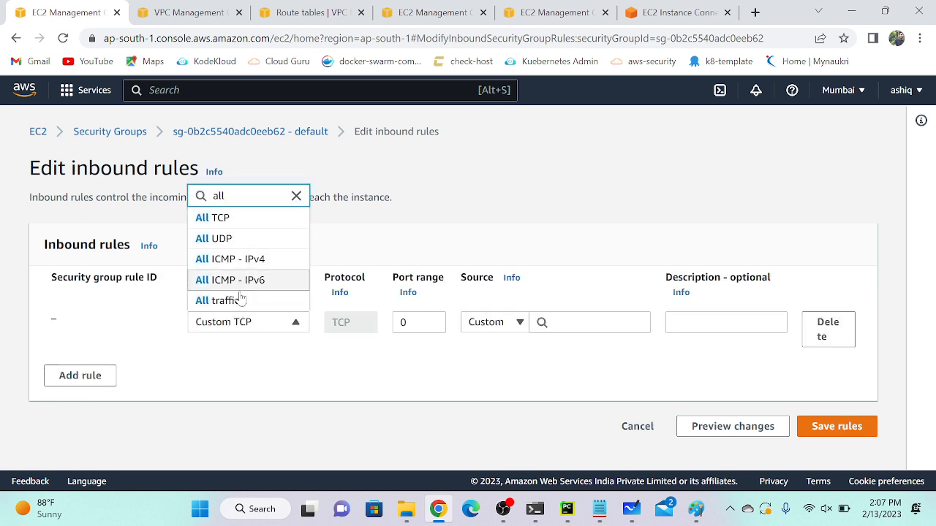
pyautogui.click(241, 301)
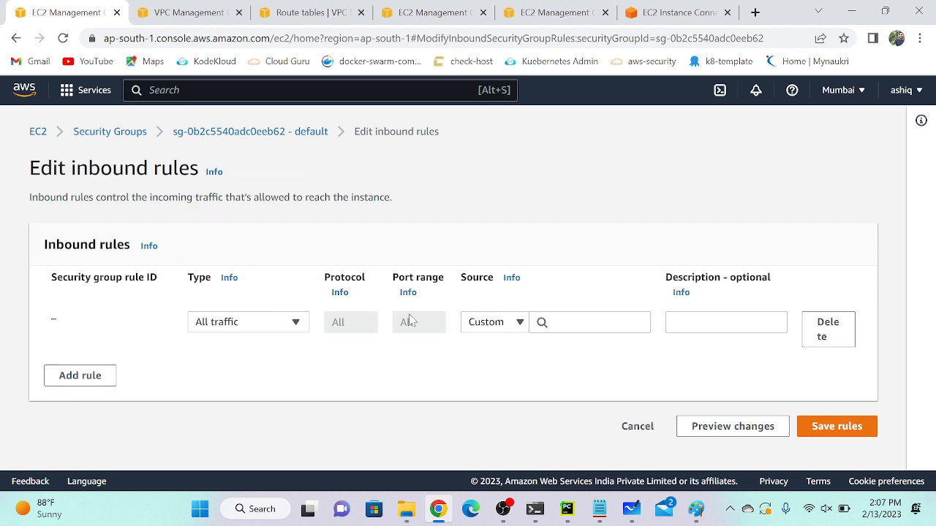
# Step: Set the new rule's source to Anywhere-IPv4 (0.0.0.0/0), trying My IP in between, and save the inbound rules
pyautogui.click(517, 327)
pyautogui.click(495, 246)
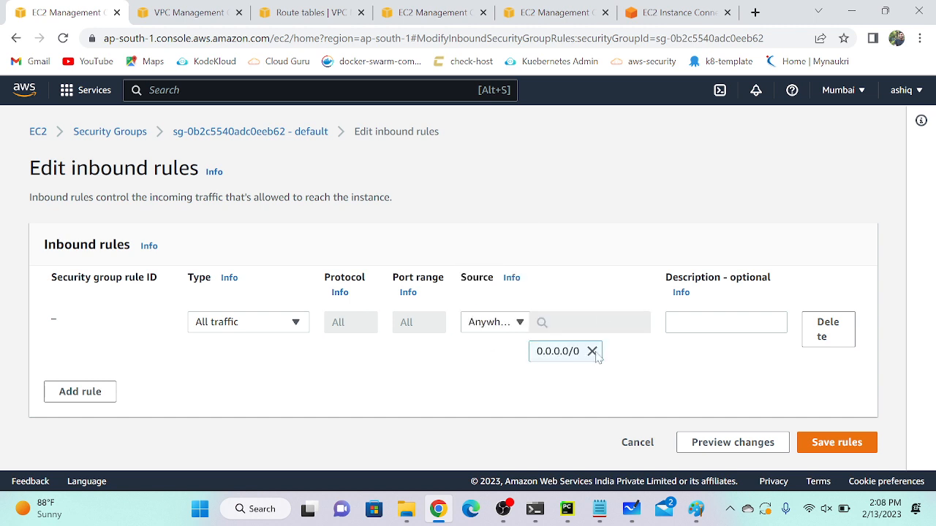
pyautogui.click(494, 328)
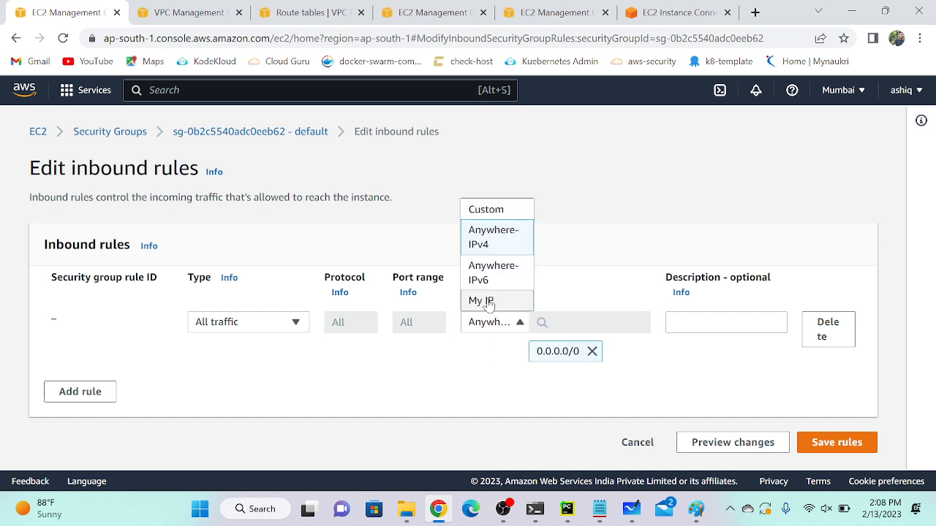
pyautogui.click(487, 301)
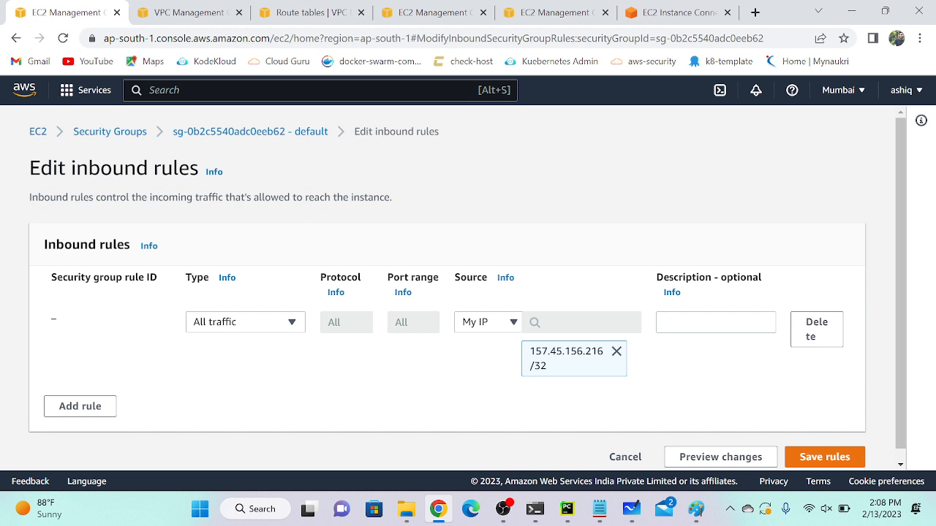
pyautogui.click(494, 322)
pyautogui.click(488, 238)
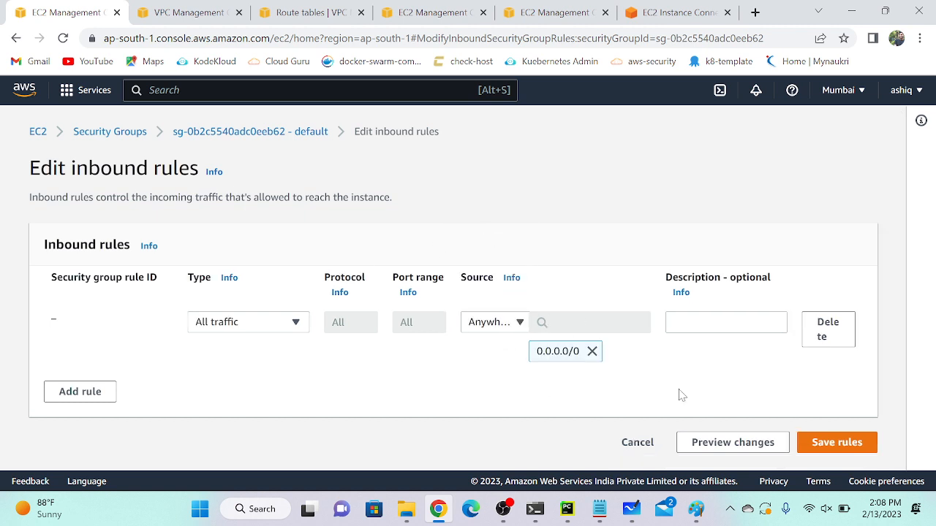
pyautogui.click(832, 442)
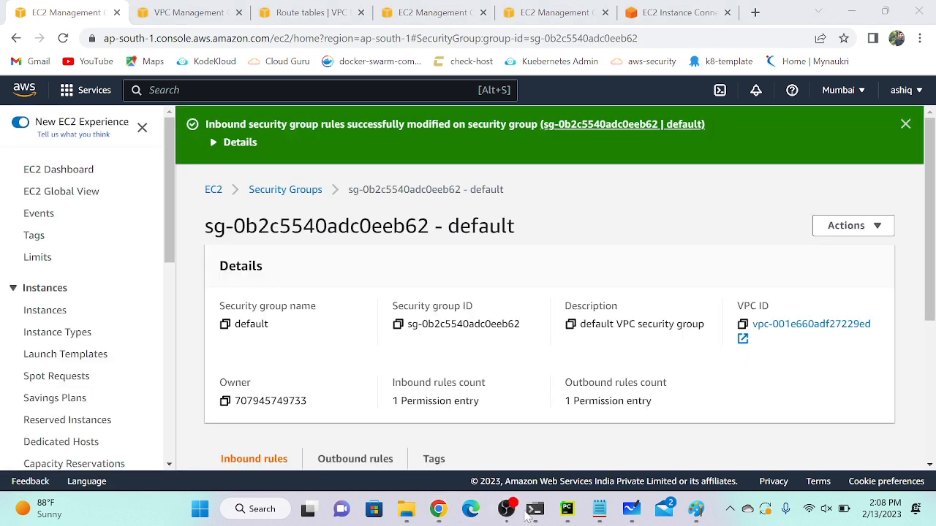
# Step: Switch back to the terminal, rerun the ssh command to 13.233.198.20, accept the host key with yes, and clear the screen
pyautogui.click(532, 511)
pyautogui.press('Up')
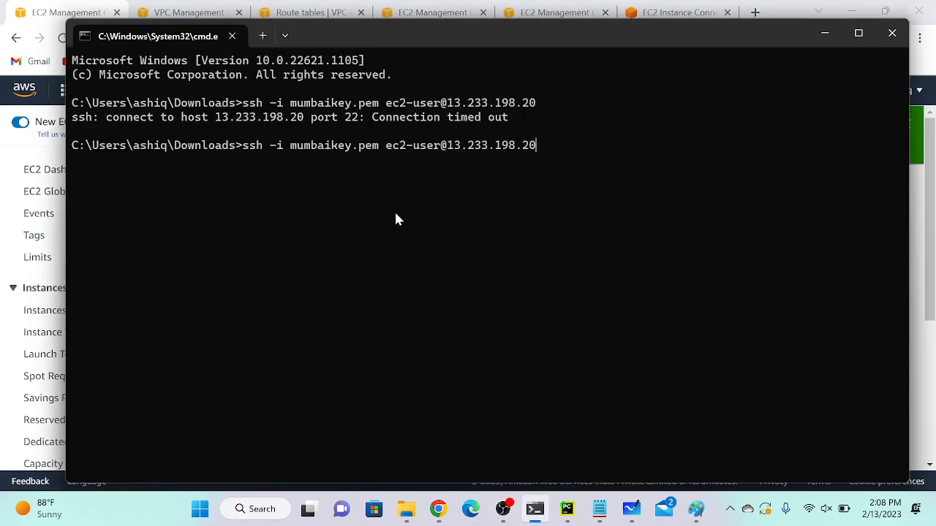
pyautogui.press('Return')
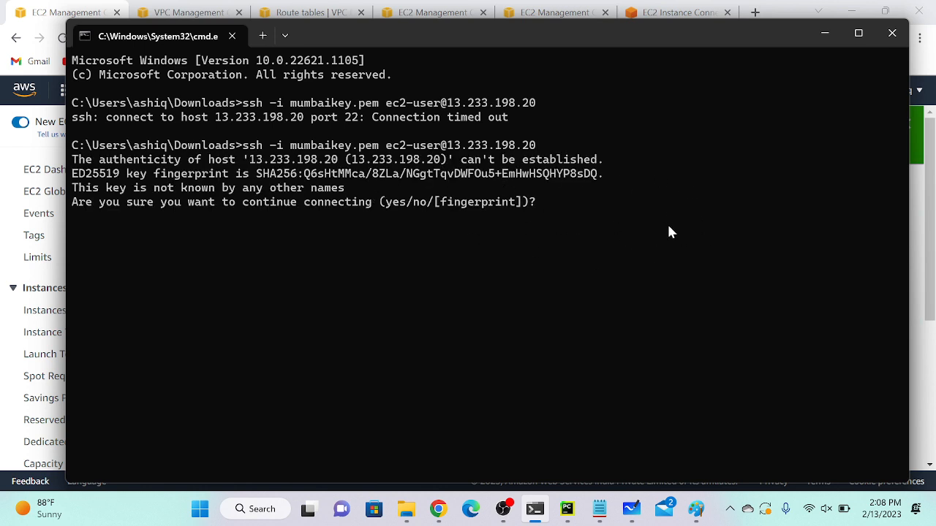
pyautogui.write('yes')
pyautogui.press('Return')
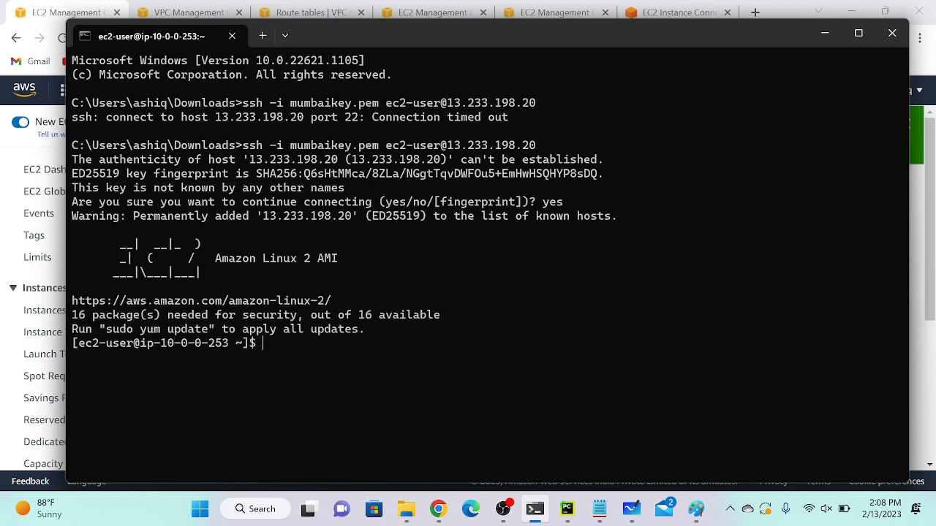
pyautogui.hotkey('ctrl', 'l')
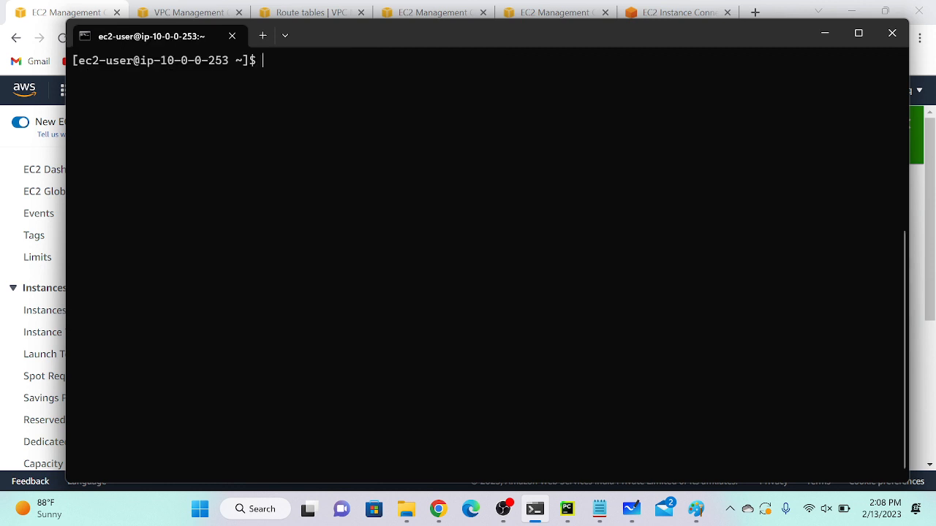
# Step: Switch to the root user with sudo su and clear the terminal screen
pyautogui.write('sudo su')
pyautogui.press('Return')
pyautogui.hotkey('ctrl', 'l')
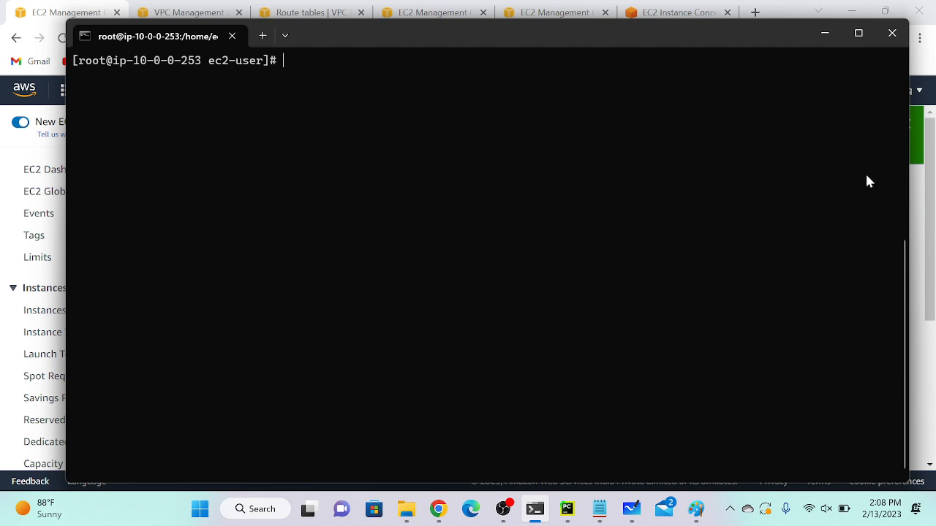
# Step: Switch to Paint and draw a freehand arrow from the VM in the 10.0.0.0/24 network to the VM in the 10.0.1.0/24 network
pyautogui.click(696, 509)
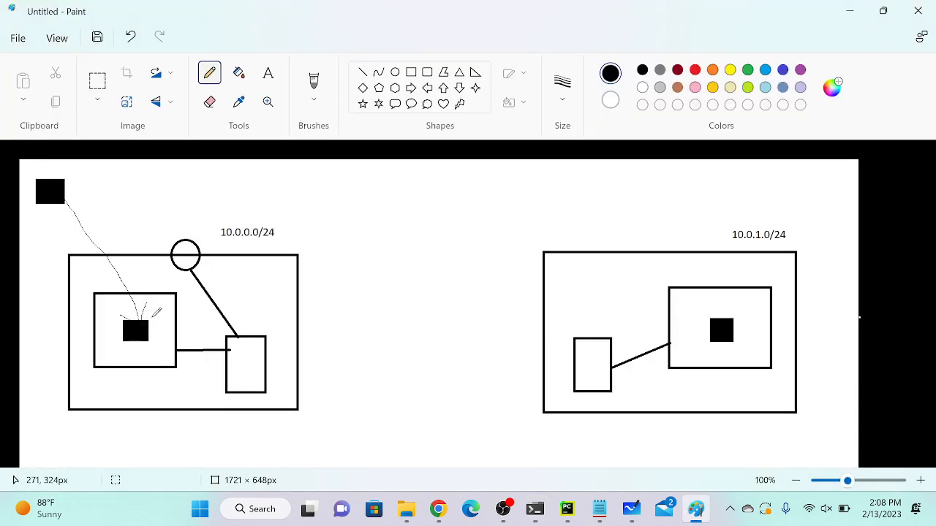
pyautogui.moveTo(146, 332)
pyautogui.mouseDown()
pyautogui.moveTo(248, 302)
pyautogui.moveTo(686, 328)
pyautogui.moveTo(643, 348)
pyautogui.mouseUp()
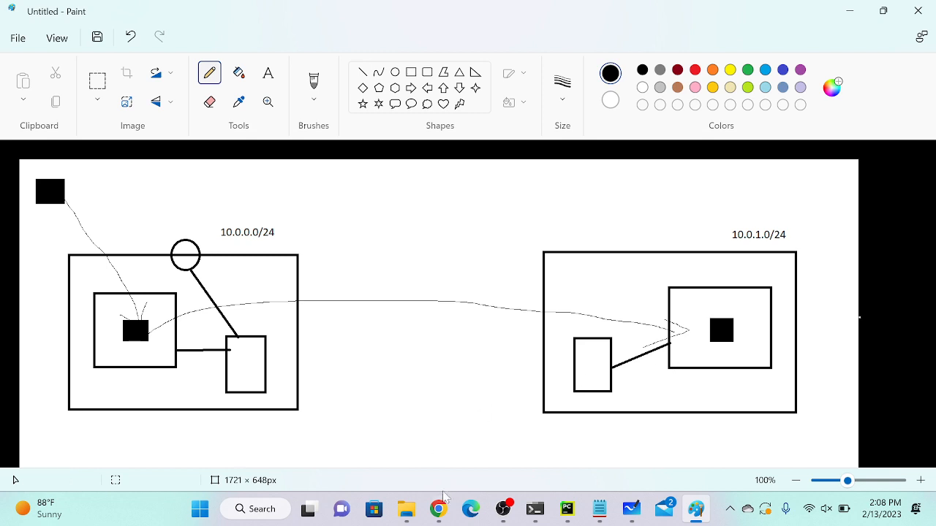
# Step: Switch back to the EC2 console, open the running instances, and copy vpc-2-vm's private IPv4 address
pyautogui.click(441, 503)
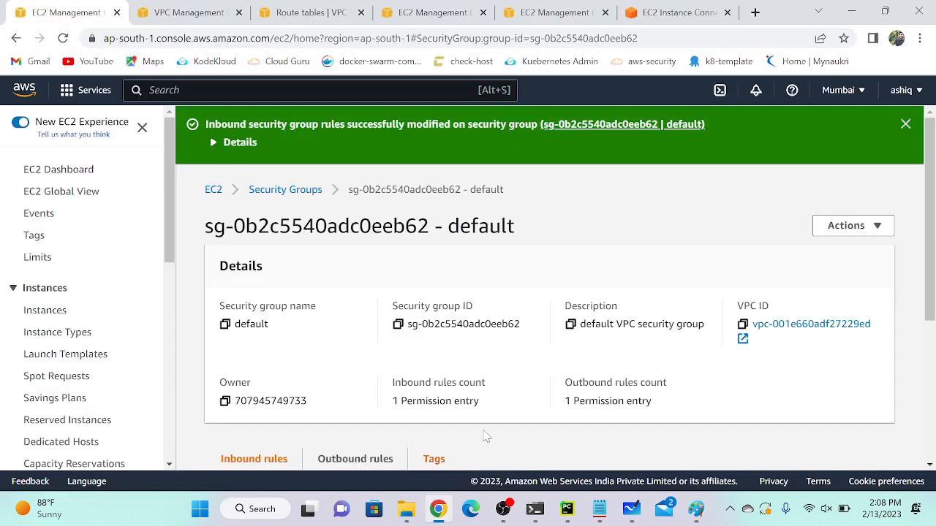
pyautogui.click(212, 189)
pyautogui.click(291, 224)
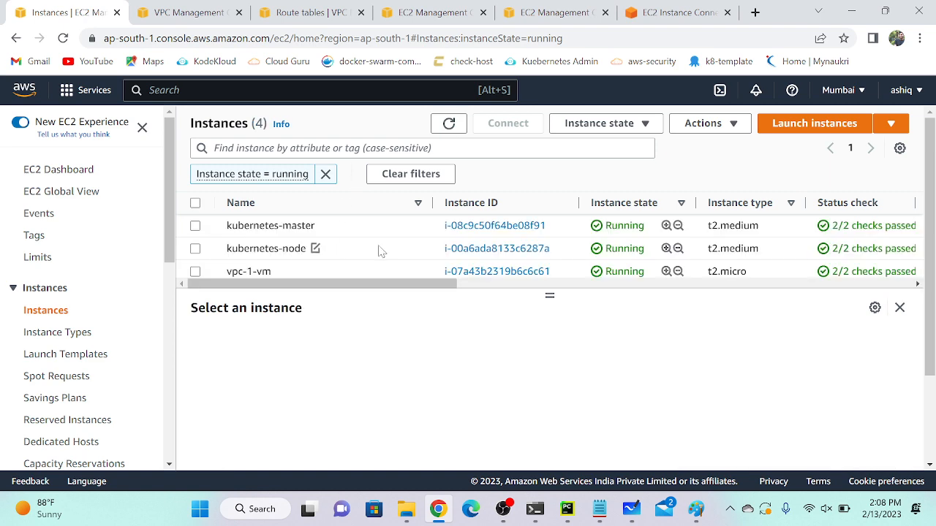
pyautogui.scroll(-3, 329, 268)
pyautogui.click(335, 227)
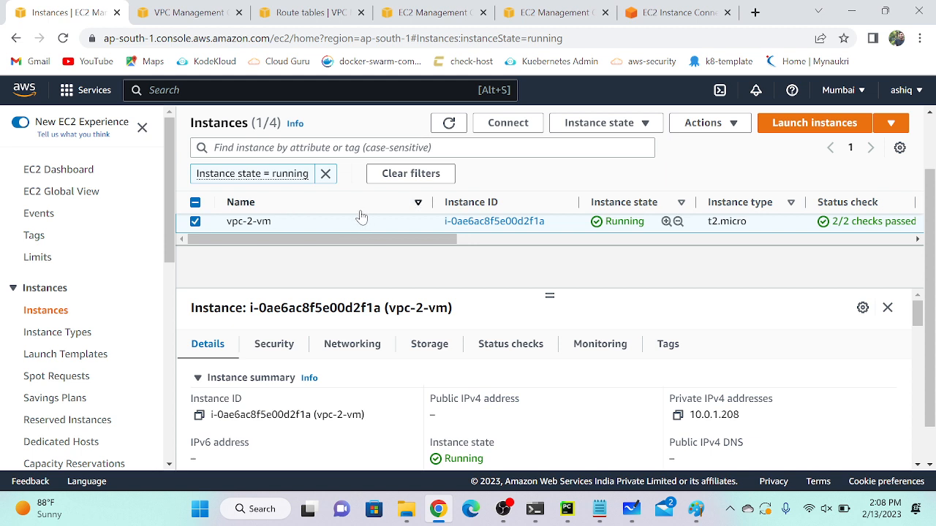
pyautogui.click(676, 418)
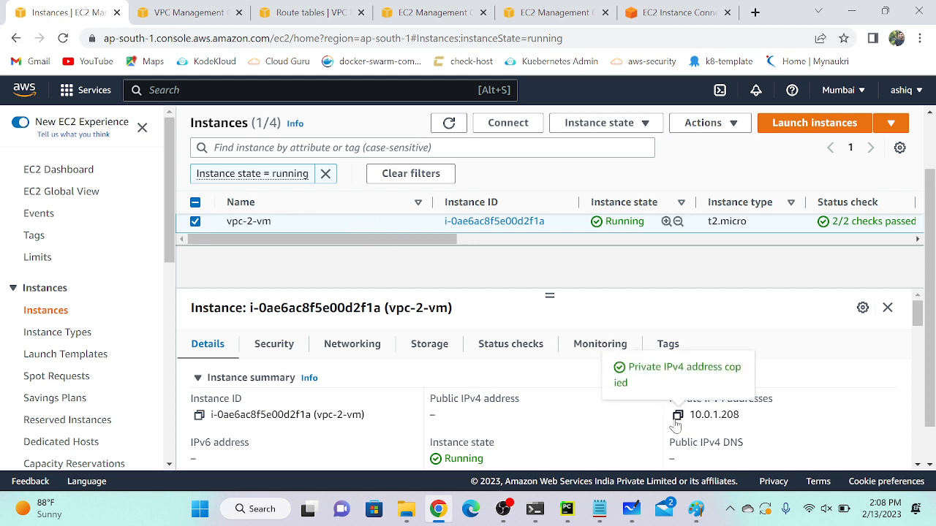
# Step: Switch to the terminal, ping vpc-2-vm at 10.0.1.208, and stop the ping
pyautogui.click(535, 510)
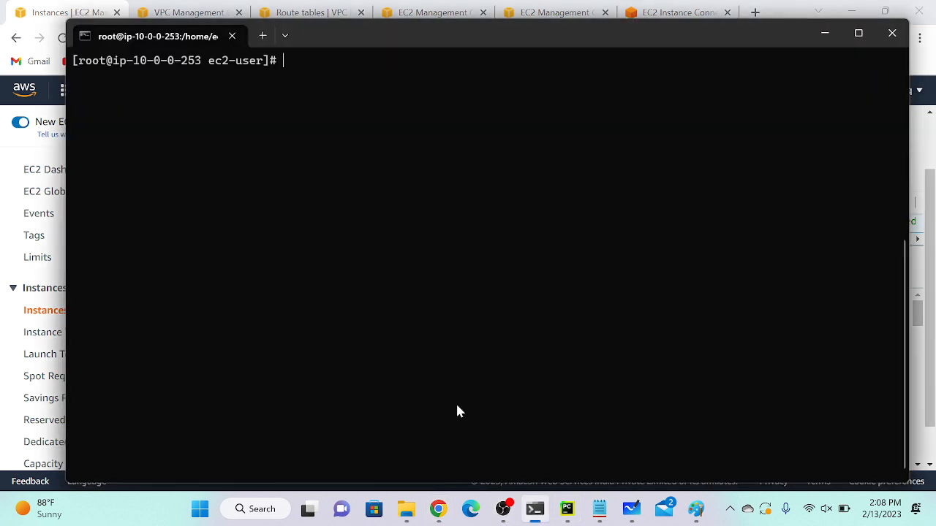
pyautogui.write('ping')
pyautogui.hotkey('ctrl', 'v')
pyautogui.press('Return')
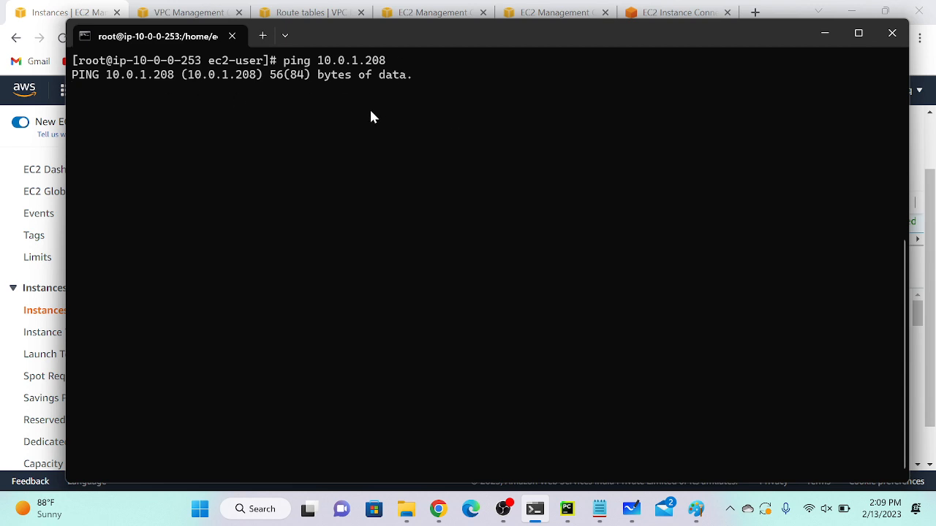
pyautogui.hotkey('ctrl', 'c')
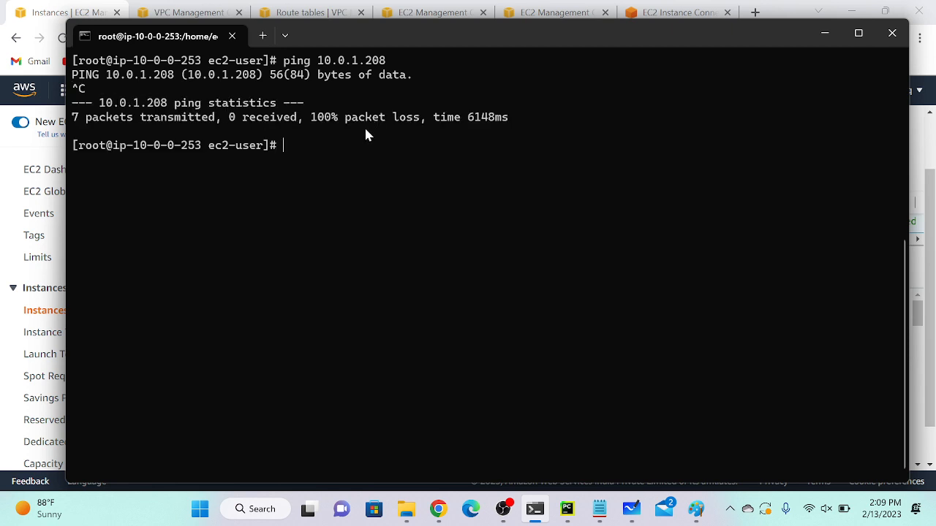
pyautogui.moveTo(431, 41); pyautogui.dragTo(447, 40)
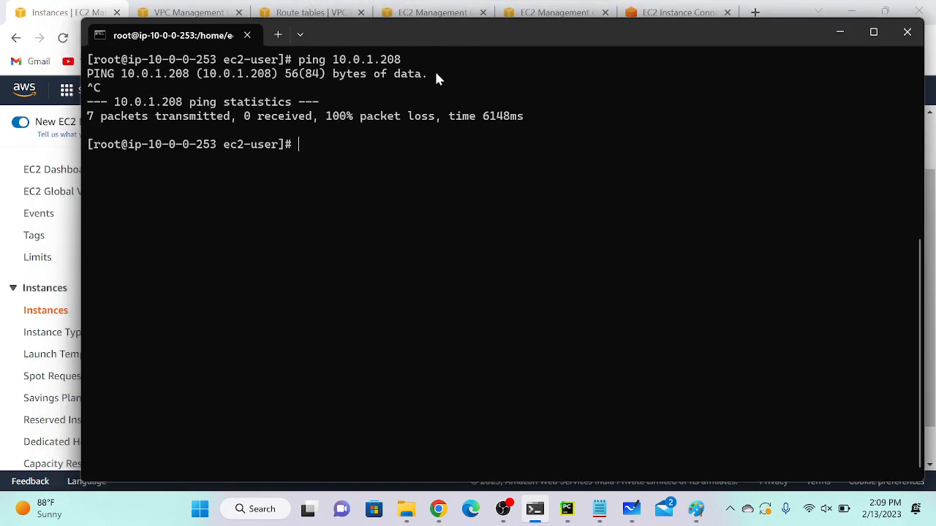
# Step: Create a new file named key in the nano editor
pyautogui.write('ssh')
pyautogui.press('BackSpace')
pyautogui.press('BackSpace')
pyautogui.press('BackSpace')
pyautogui.press('BackSpace')
pyautogui.write('nano key')
pyautogui.press('Return')
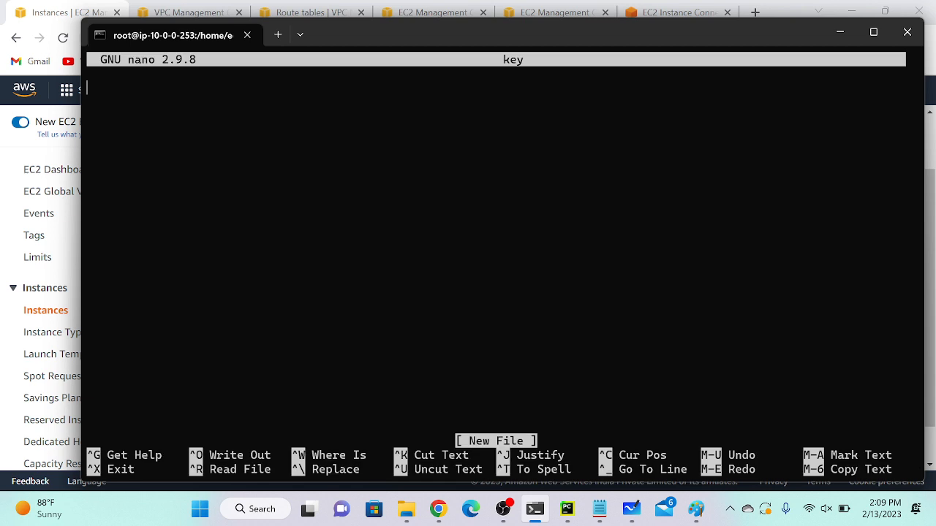
# Step: Open mumbaikey.pem from the Downloads folder in Notepad, copy its entire contents, and minimize Notepad
pyautogui.click(406, 509)
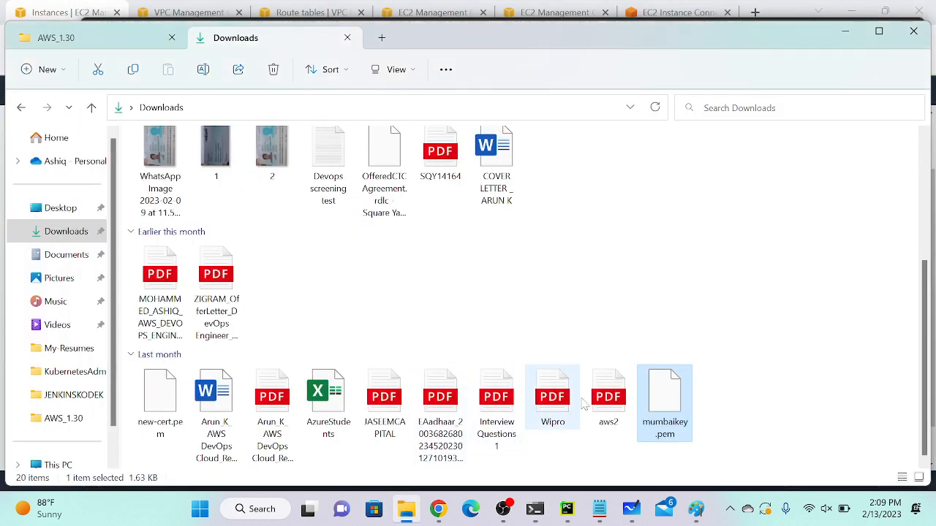
pyautogui.doubleClick(666, 398)
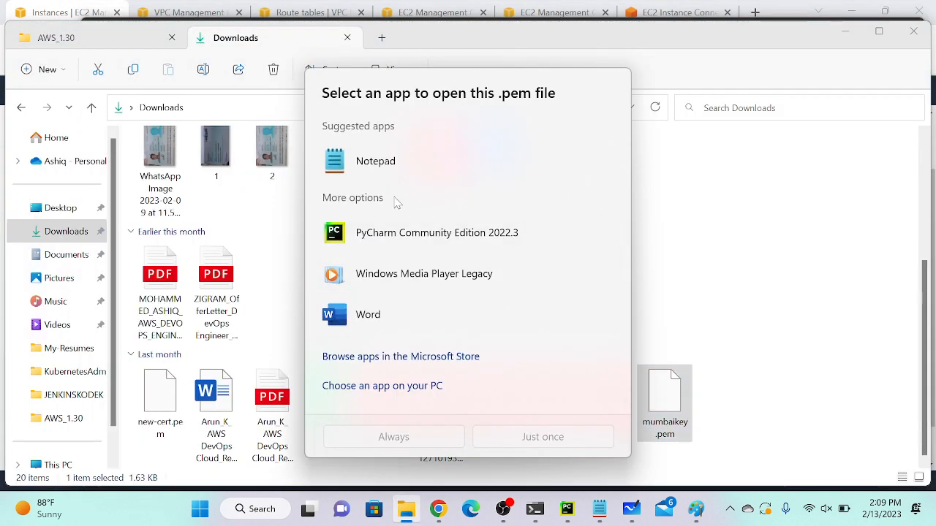
pyautogui.doubleClick(390, 167)
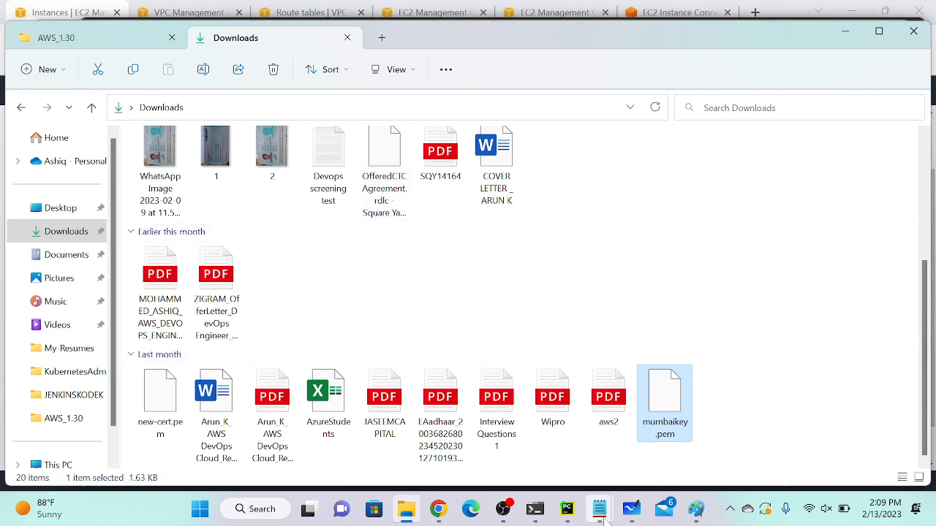
pyautogui.moveTo(602, 519)
pyautogui.click(756, 431)
pyautogui.hotkey('ctrl', 'a')
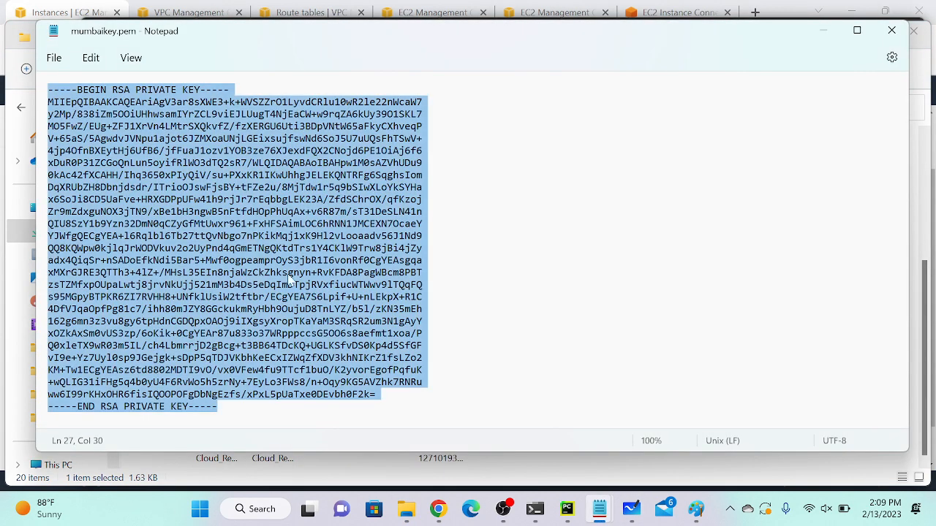
pyautogui.rightClick(174, 194)
pyautogui.click(210, 78)
pyautogui.click(824, 31)
# Step: Paste the copied RSA private key into the key file in nano, save it, and exit the editor
pyautogui.moveTo(534, 509)
pyautogui.click(476, 451)
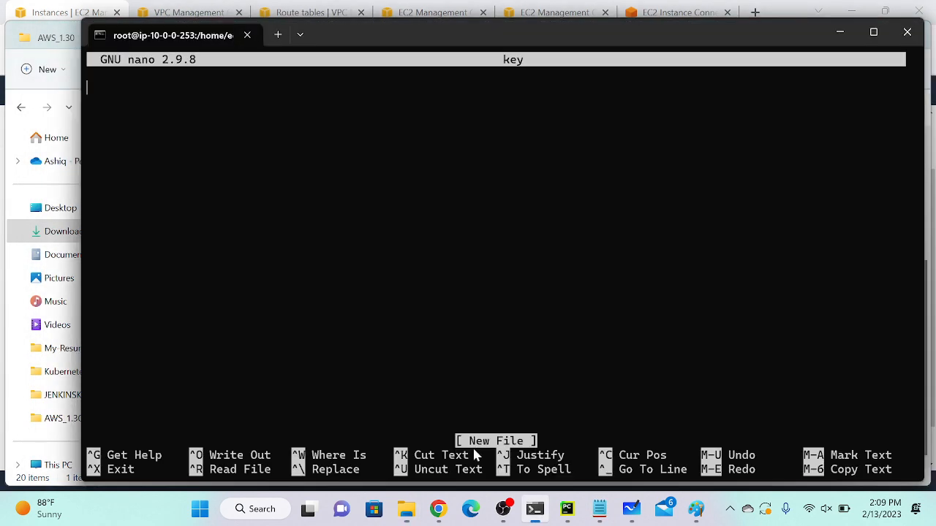
pyautogui.rightClick(340, 222)
pyautogui.click(439, 351)
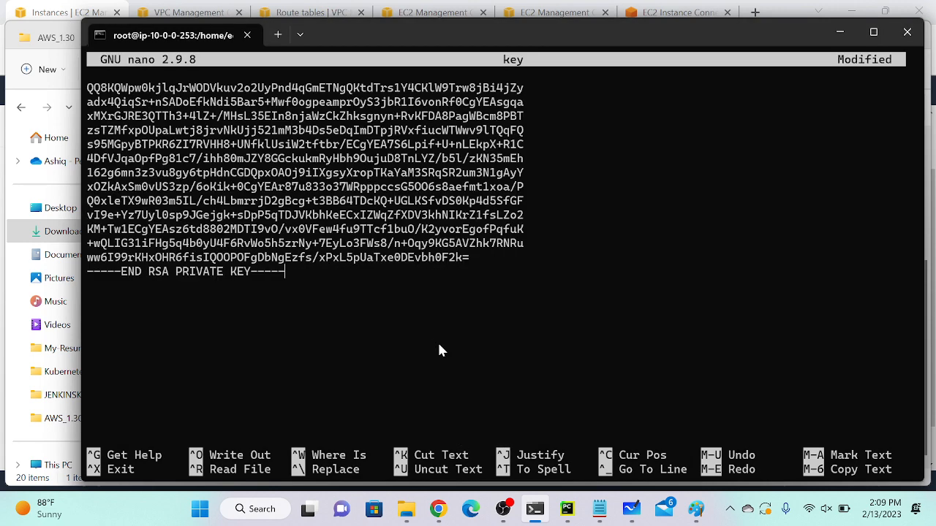
pyautogui.hotkey('ctrl', 'o')
pyautogui.press('Return')
pyautogui.hotkey('ctrl', 'x')
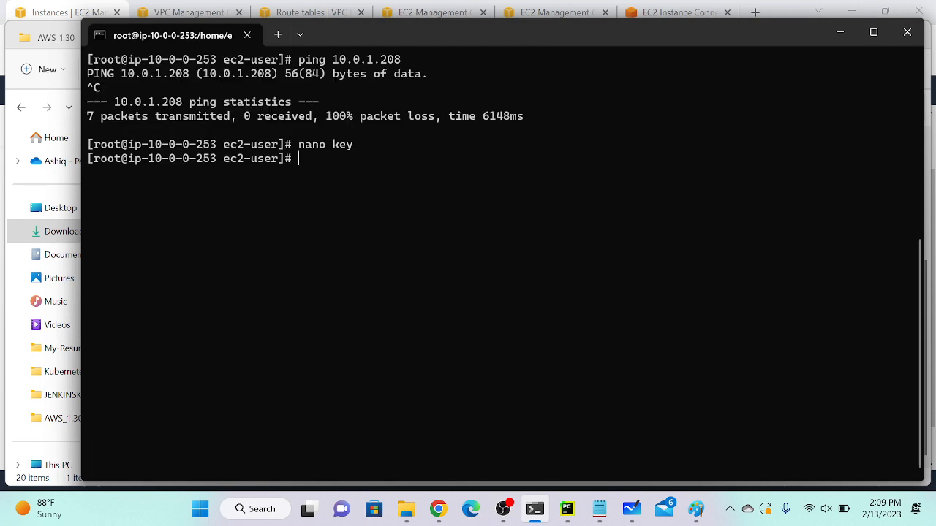
# Step: List the files with ls -l and examine the key file's owner, group and other permissions
pyautogui.write('l')
pyautogui.press('BackSpace')
pyautogui.write('s -l')
pyautogui.press('Return')
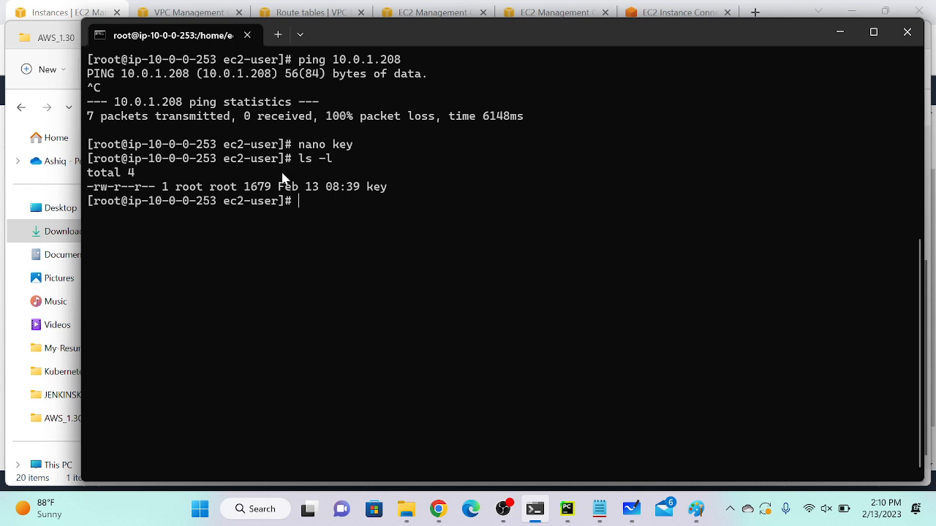
pyautogui.moveTo(361, 187); pyautogui.dragTo(389, 193)
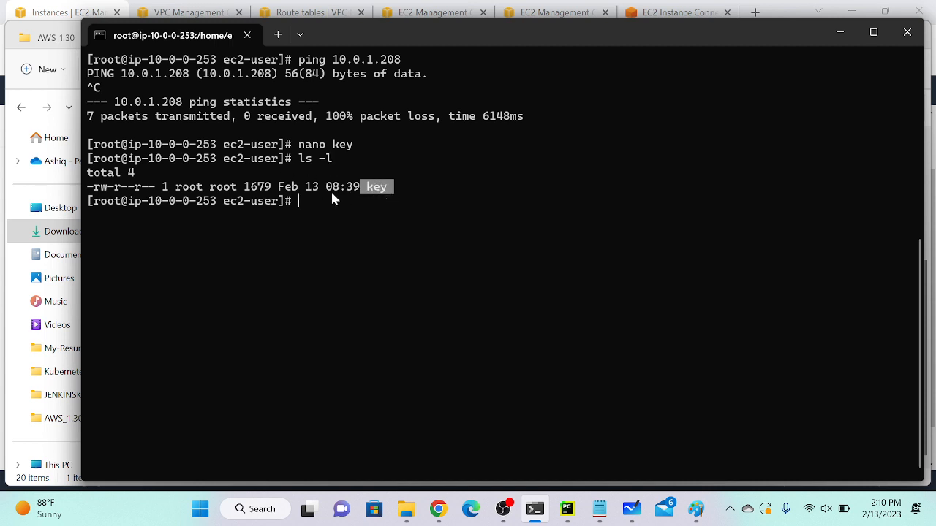
pyautogui.moveTo(94, 189); pyautogui.dragTo(125, 193)
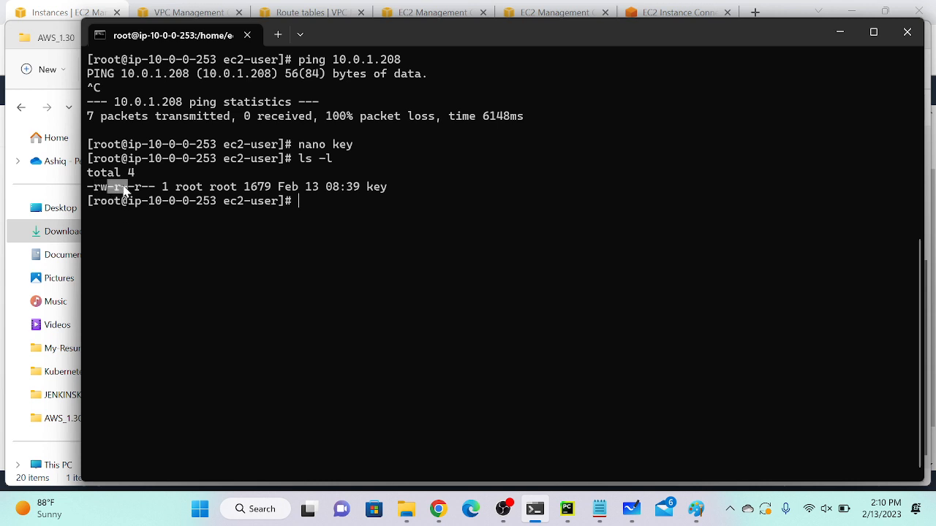
pyautogui.moveTo(136, 189); pyautogui.dragTo(154, 190)
pyautogui.click(170, 209)
pyautogui.moveTo(94, 189); pyautogui.dragTo(154, 189)
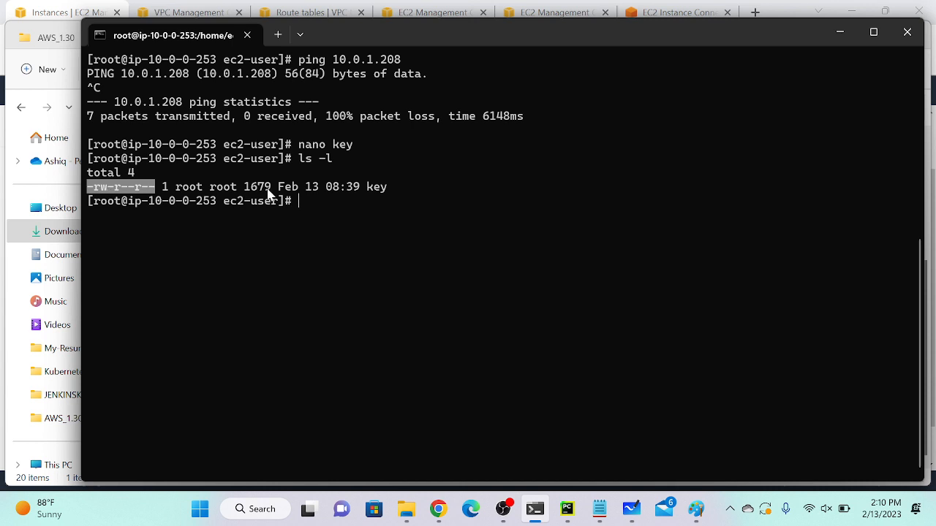
pyautogui.click(427, 196)
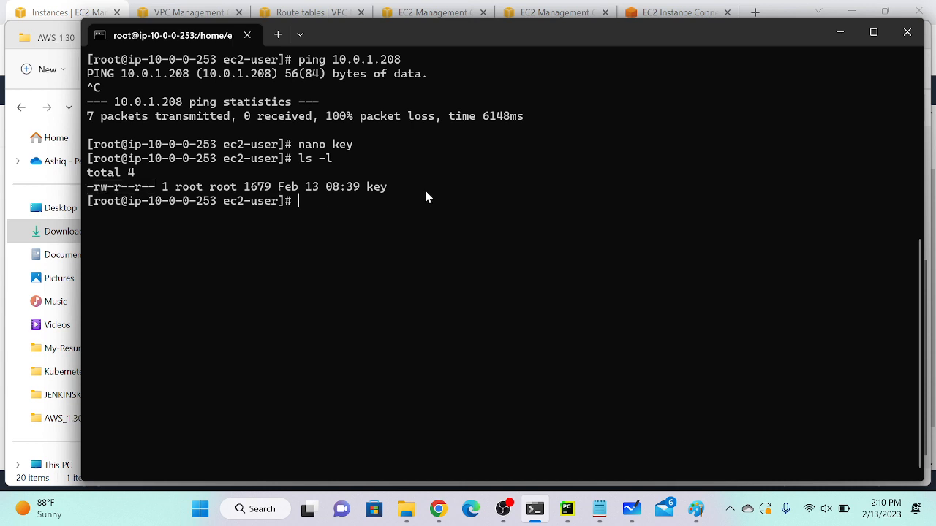
# Step: Restrict the key file's permissions with chmod 600 key and clear the terminal screen
pyautogui.write('chmod')
pyautogui.write('600 key')
pyautogui.press('Return')
pyautogui.hotkey('ctrl', 'l')
# Step: Run ls -l again to check the key file's permissions and owner, and clear the screen
pyautogui.write('ls -l')
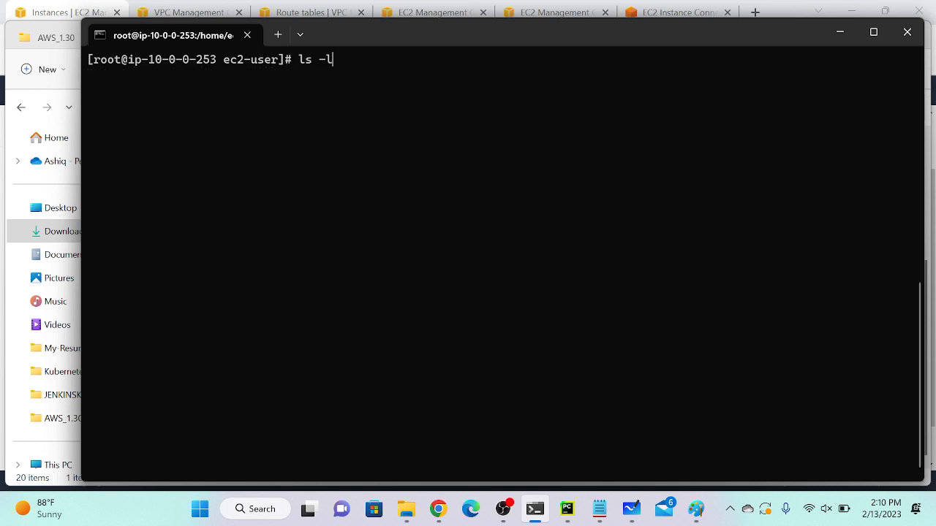
pyautogui.press('Return')
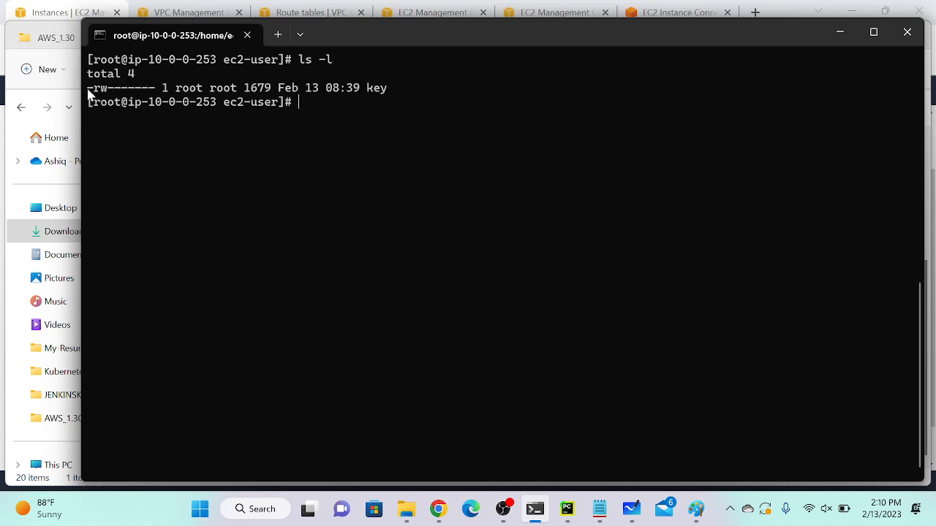
pyautogui.moveTo(92, 92); pyautogui.dragTo(106, 91)
pyautogui.moveTo(173, 92); pyautogui.dragTo(201, 95)
pyautogui.hotkey('ctrl', 'l')
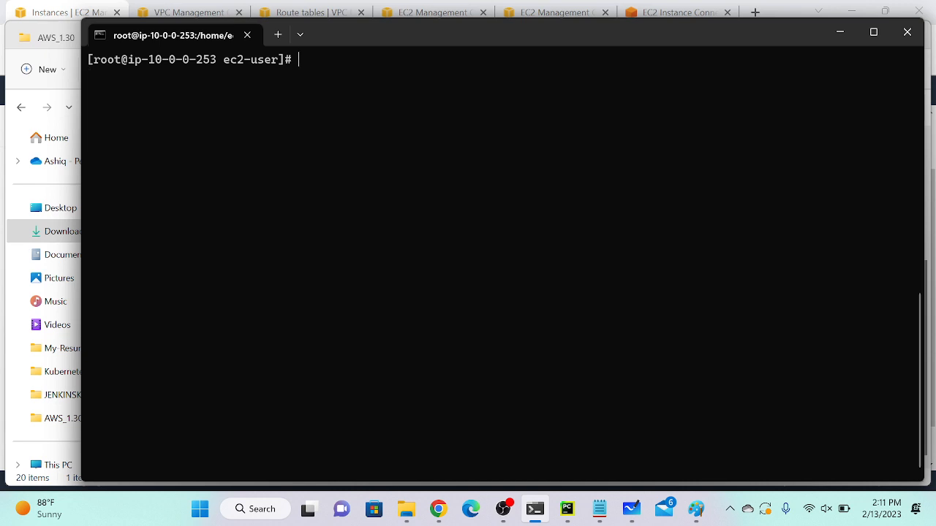
pyautogui.write('ssh -i key e')
pyautogui.press('BackSpace')
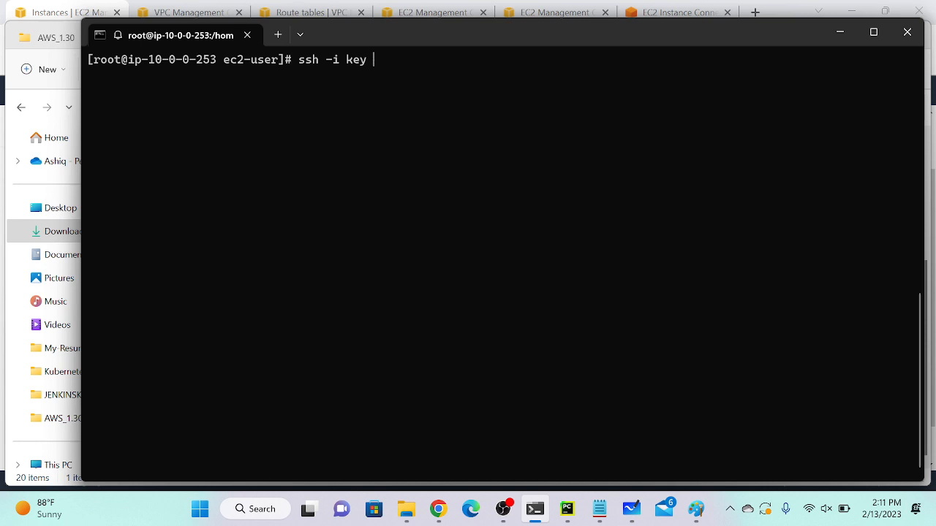
pyautogui.write('ec2-user')
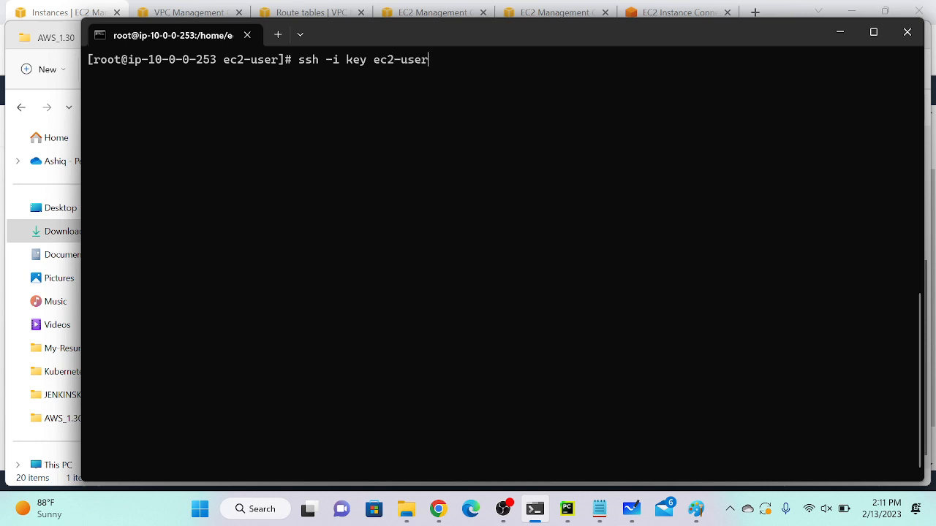
pyautogui.write('@')
pyautogui.click(64, 7)
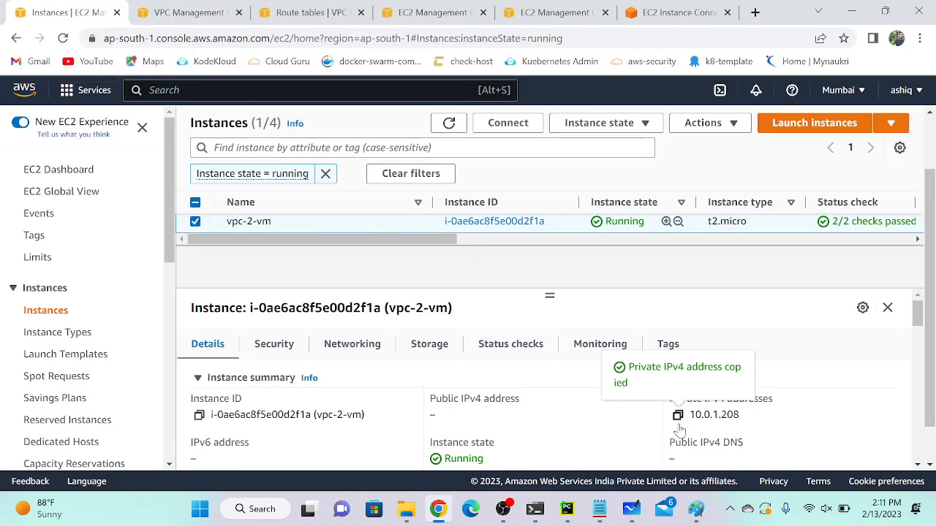
pyautogui.click(535, 509)
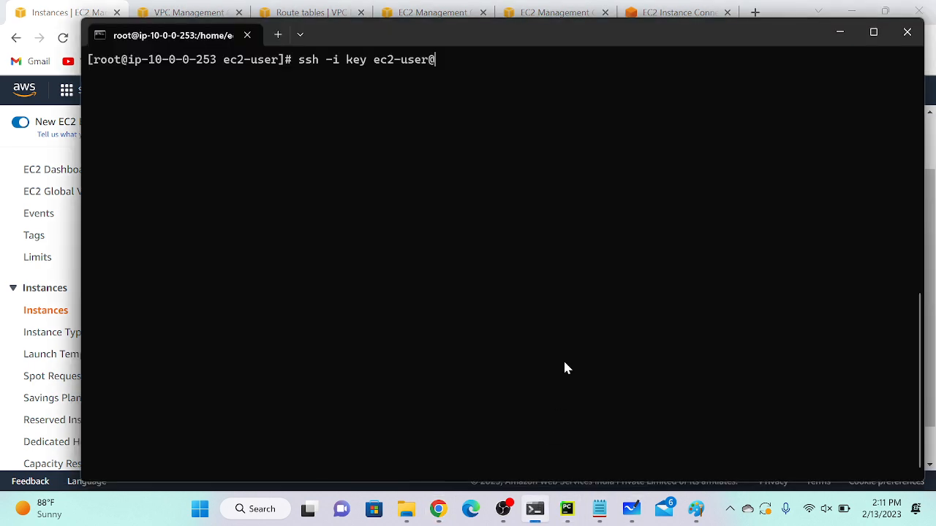
pyautogui.hotkey('ctrl', 'v')
pyautogui.press('Return')
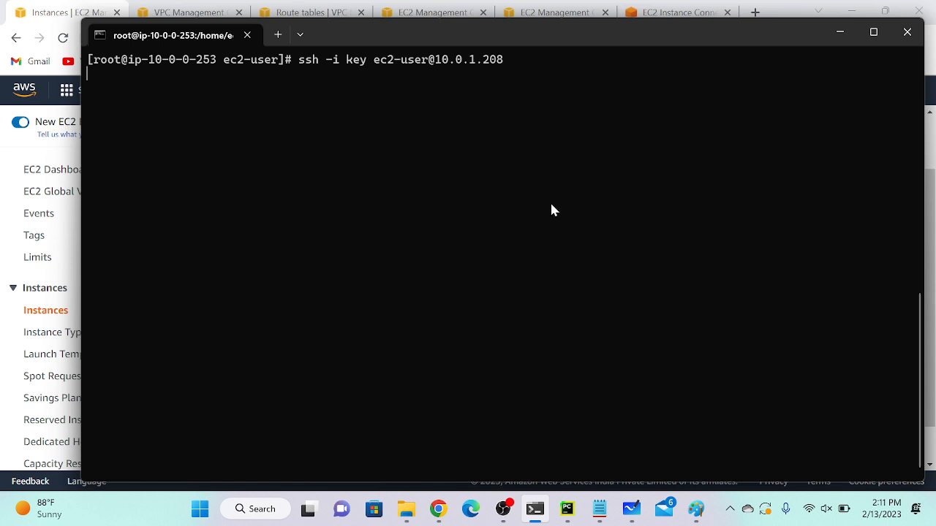
pyautogui.hotkey('ctrl', 'c')
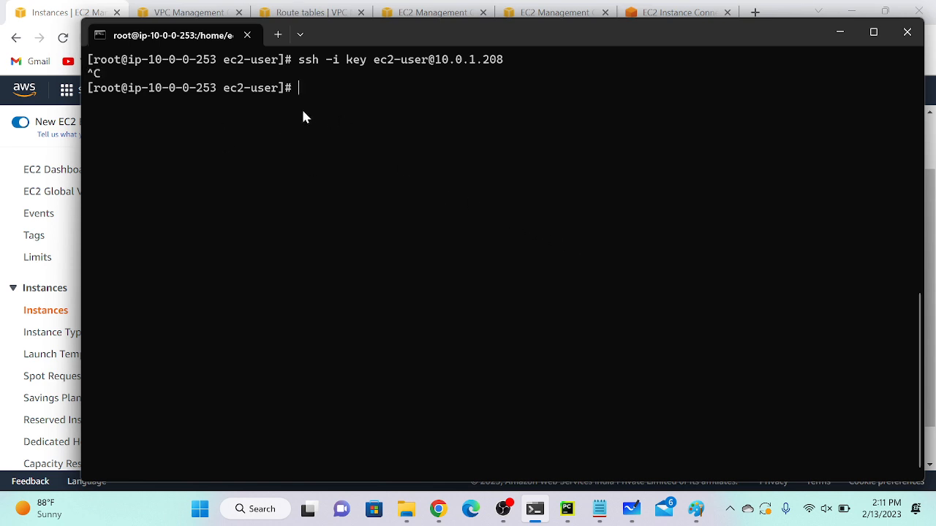
# Step: Switch to Paint and draw a horizontal double-headed arrow connecting the two VPC boxes
pyautogui.click(438, 509)
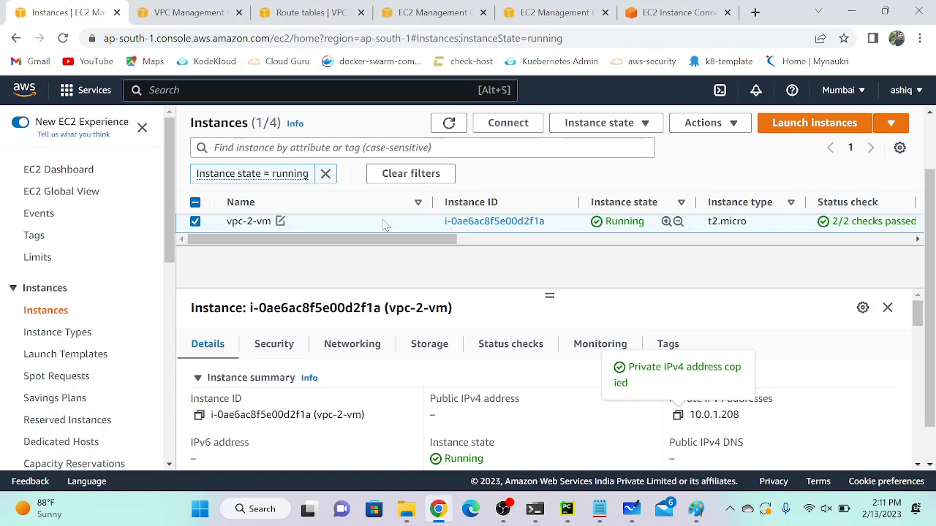
pyautogui.click(696, 509)
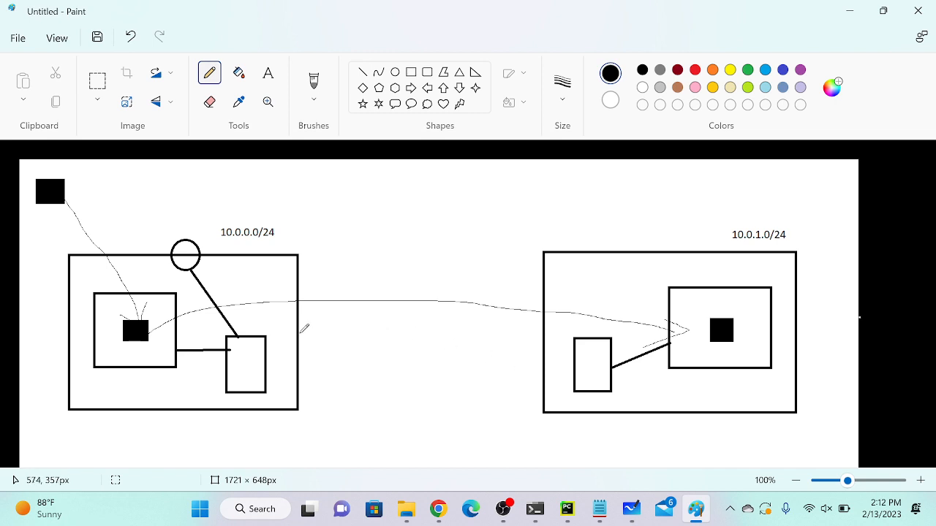
pyautogui.moveTo(301, 333); pyautogui.dragTo(548, 337)
pyautogui.moveTo(548, 337); pyautogui.dragTo(522, 347)
pyautogui.moveTo(307, 324)
pyautogui.mouseDown()
pyautogui.moveTo(290, 337)
pyautogui.moveTo(320, 349)
pyautogui.mouseUp()
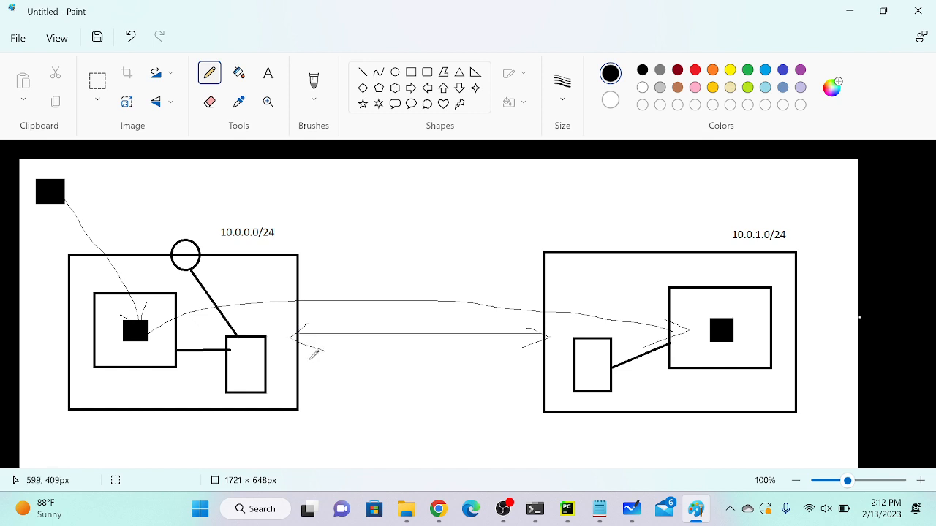
# Step: Switch to Chrome and open the list of peering connections in the VPC console
pyautogui.click(439, 513)
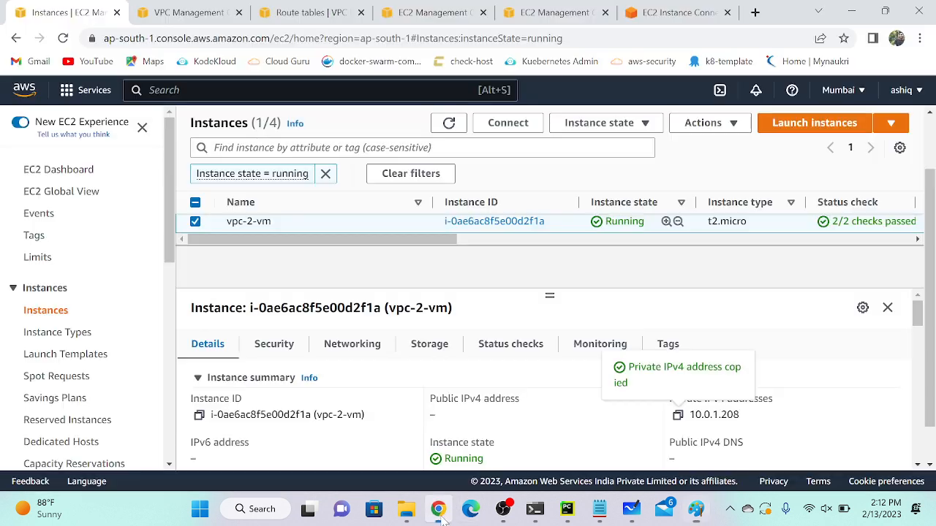
pyautogui.click(189, 12)
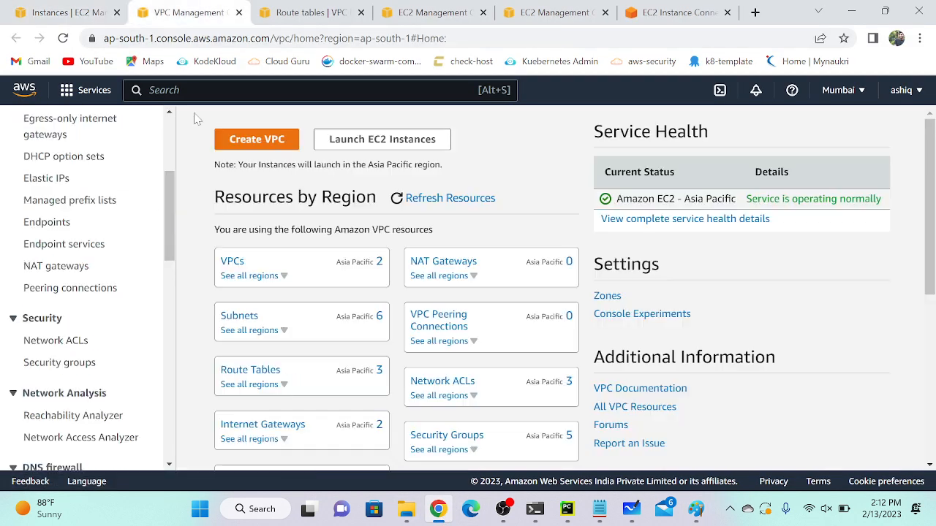
pyautogui.scroll(-1, 105, 303)
pyautogui.scroll(2, 104, 303)
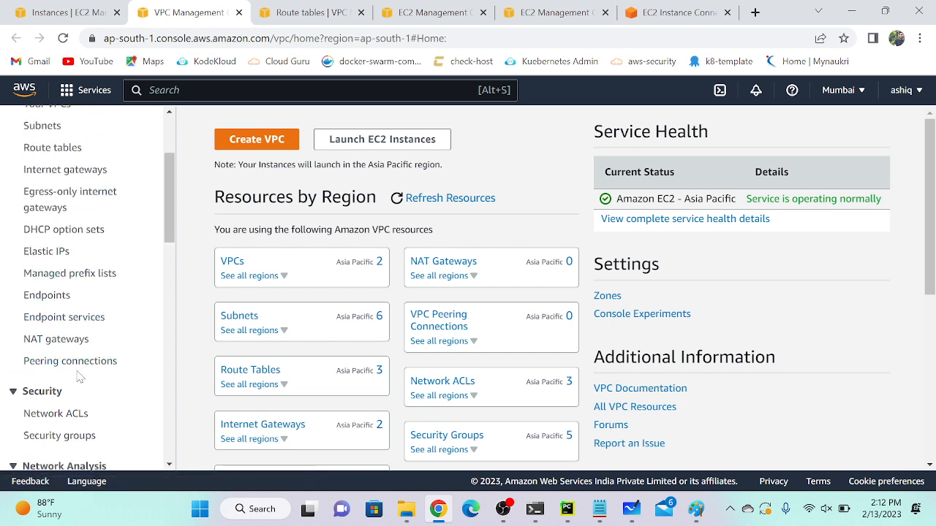
pyautogui.click(54, 366)
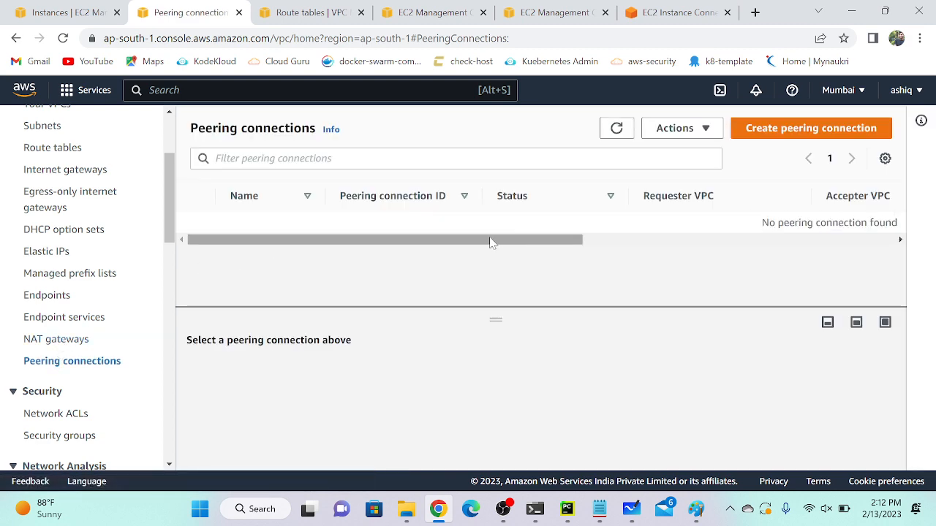
pyautogui.hscroll(5, 491, 243)
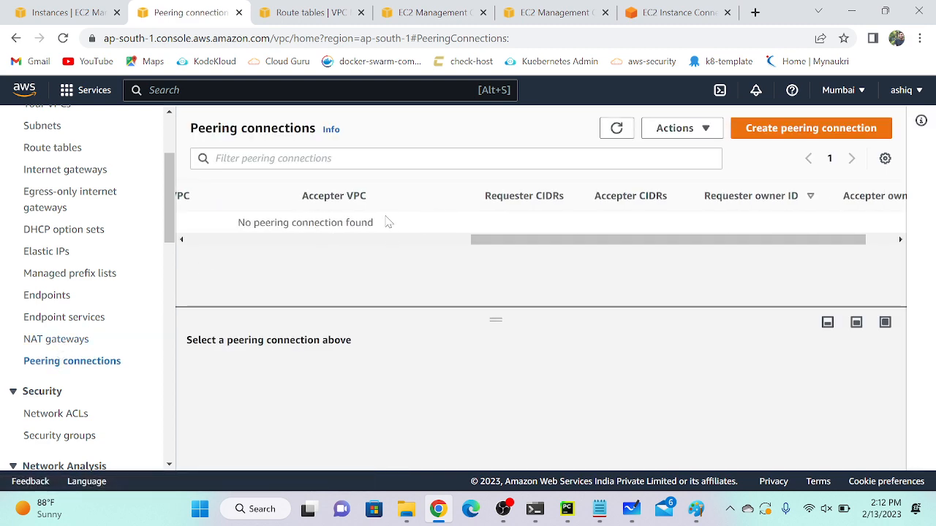
# Step: Start creating a peering connection and name it vpc1-vpc-2
pyautogui.click(808, 130)
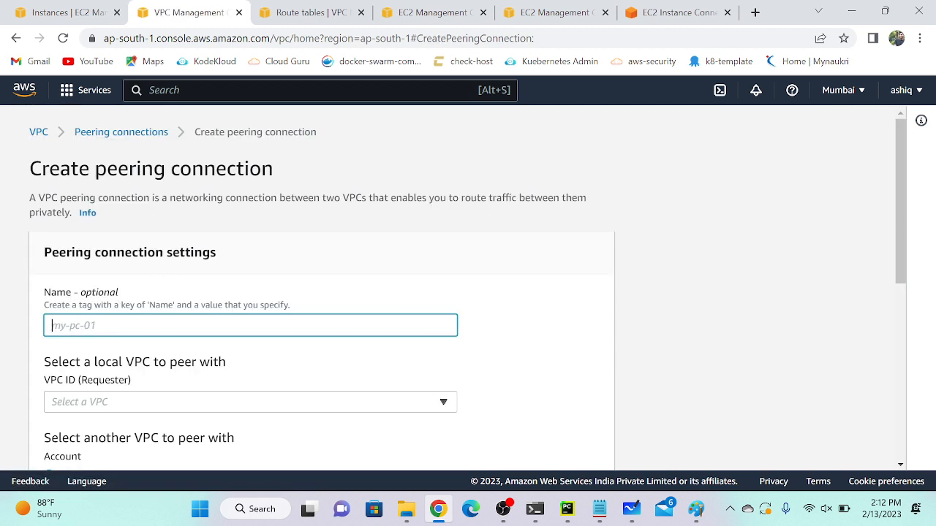
pyautogui.write('vpc1-vpc-2')
pyautogui.scroll(-2, 195, 296)
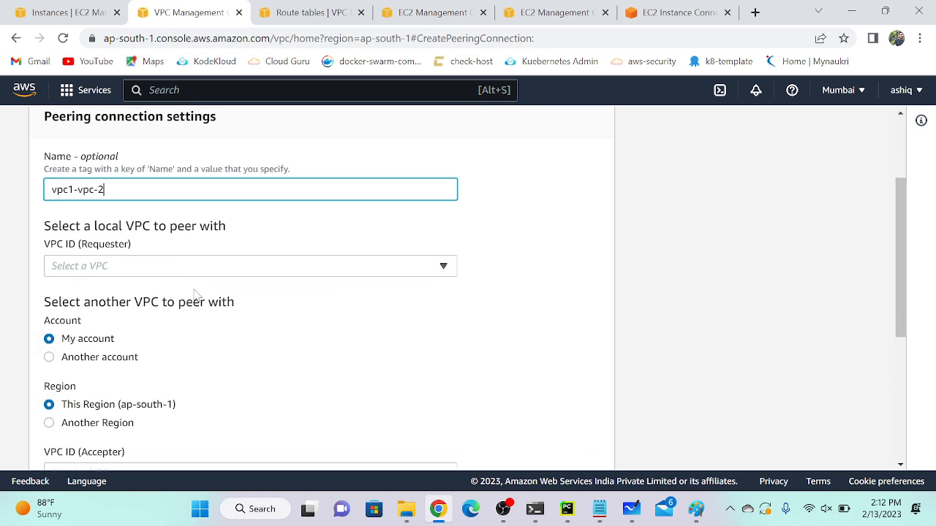
pyautogui.moveTo(49, 224); pyautogui.dragTo(241, 230)
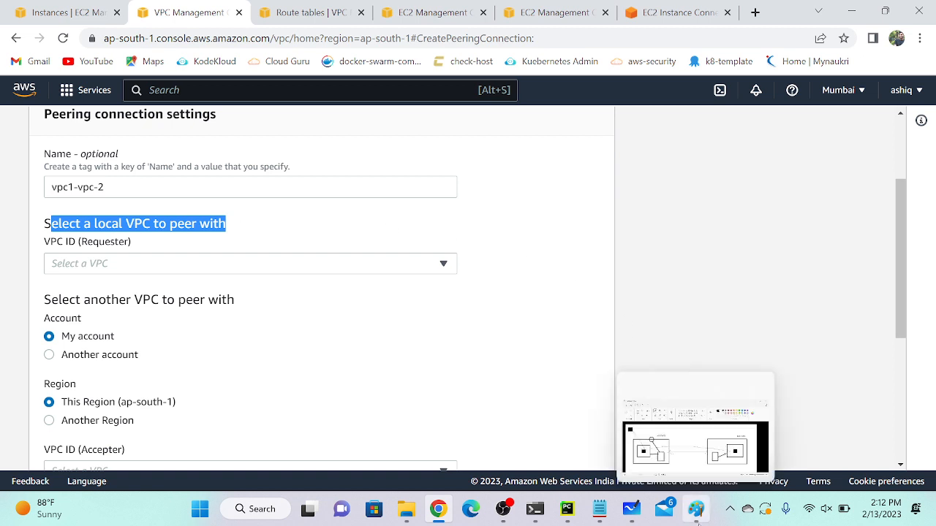
# Step: Switch to Paint and handwrite an R above the 10.0.0.0/24 VPC box and an A above the 10.0.1.0/24 box
pyautogui.click(696, 509)
pyautogui.moveTo(310, 241)
pyautogui.mouseDown()
pyautogui.moveTo(303, 211)
pyautogui.moveTo(333, 229)
pyautogui.mouseUp()
pyautogui.moveTo(590, 221)
pyautogui.mouseDown()
pyautogui.moveTo(594, 192)
pyautogui.moveTo(631, 221)
pyautogui.moveTo(612, 210)
pyautogui.mouseUp()
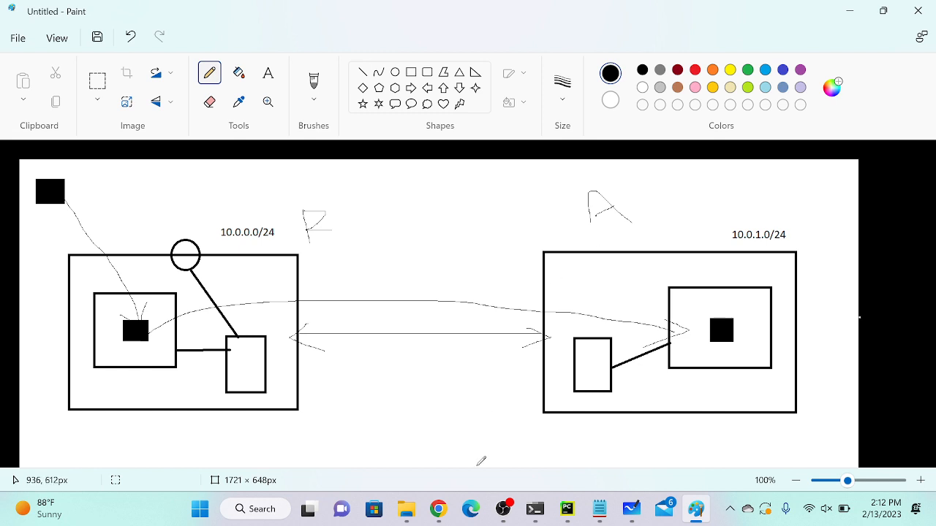
# Step: Return to Chrome, choose vpc-1 as the requester VPC of the peering connection, and check its CIDR
pyautogui.click(438, 509)
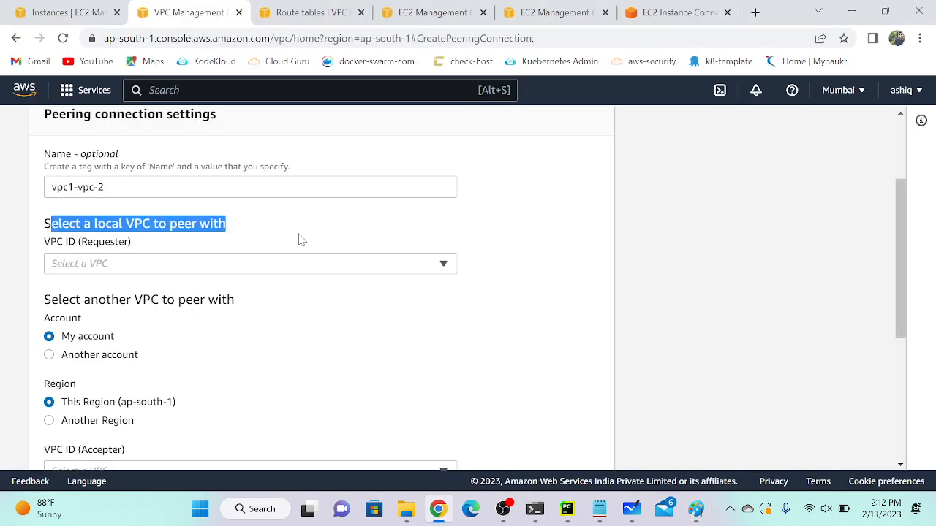
pyautogui.click(80, 269)
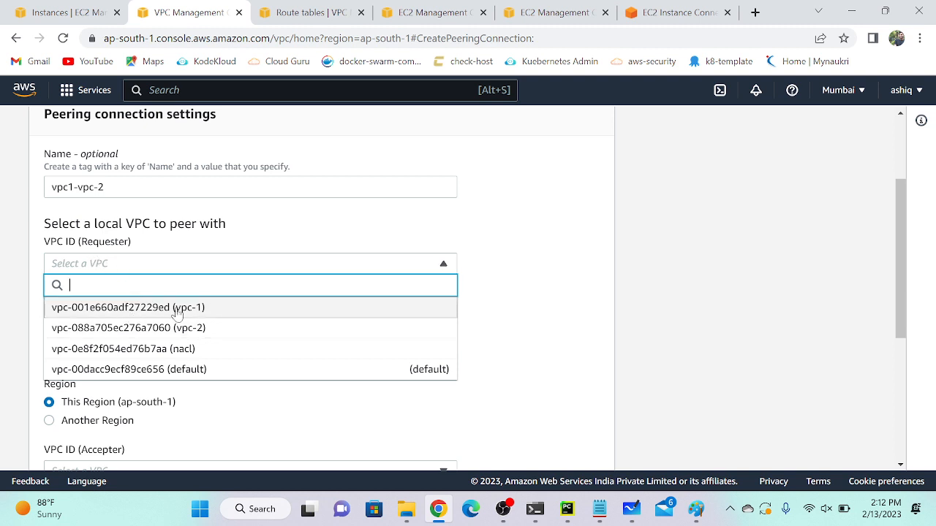
pyautogui.click(249, 308)
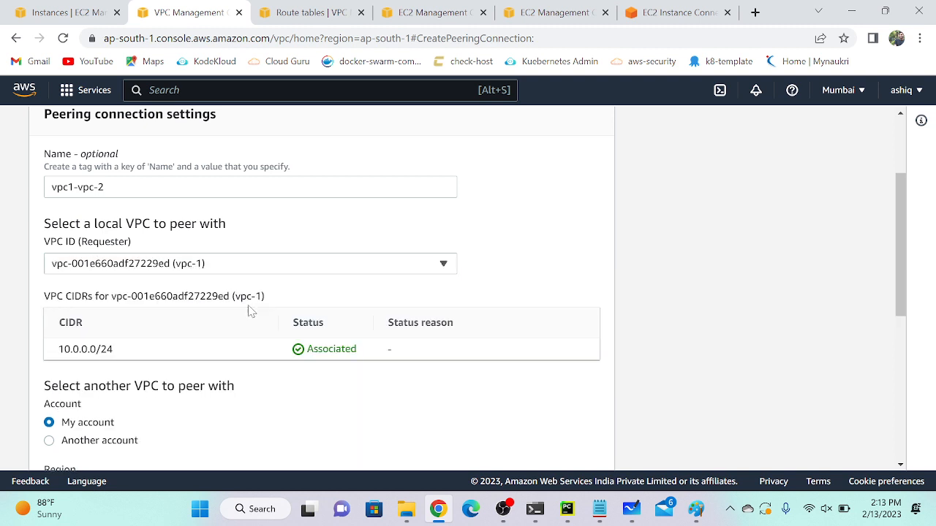
pyautogui.scroll(-1, 153, 312)
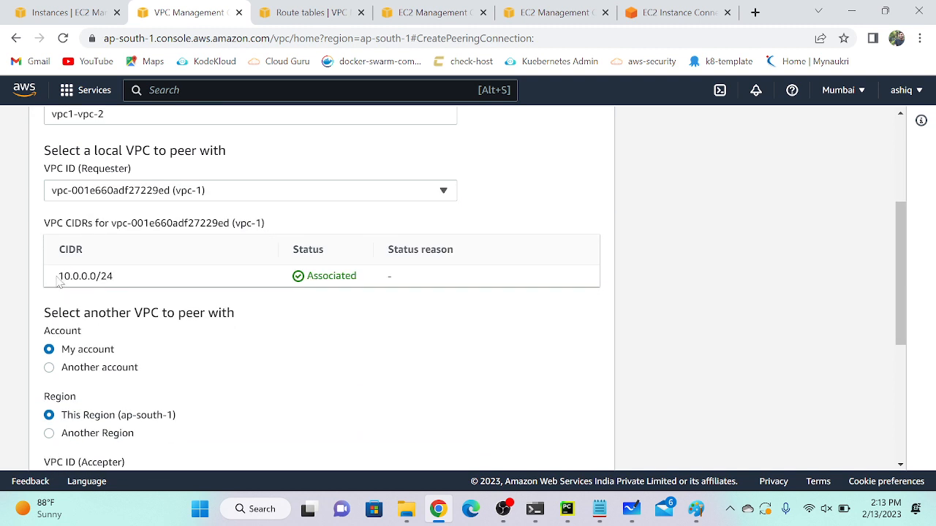
pyautogui.moveTo(58, 277); pyautogui.dragTo(117, 277)
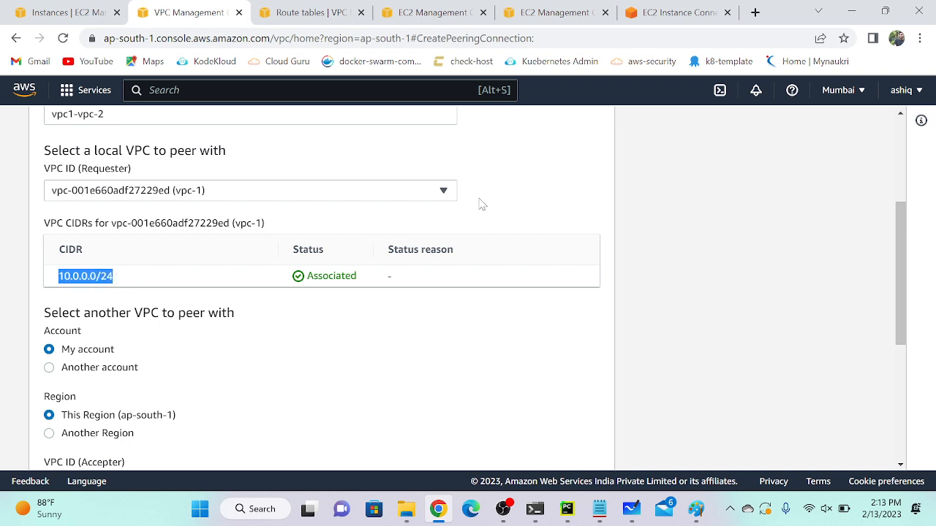
# Step: Examine the account and region options for the VPC to peer with
pyautogui.scroll(-1, 579, 182)
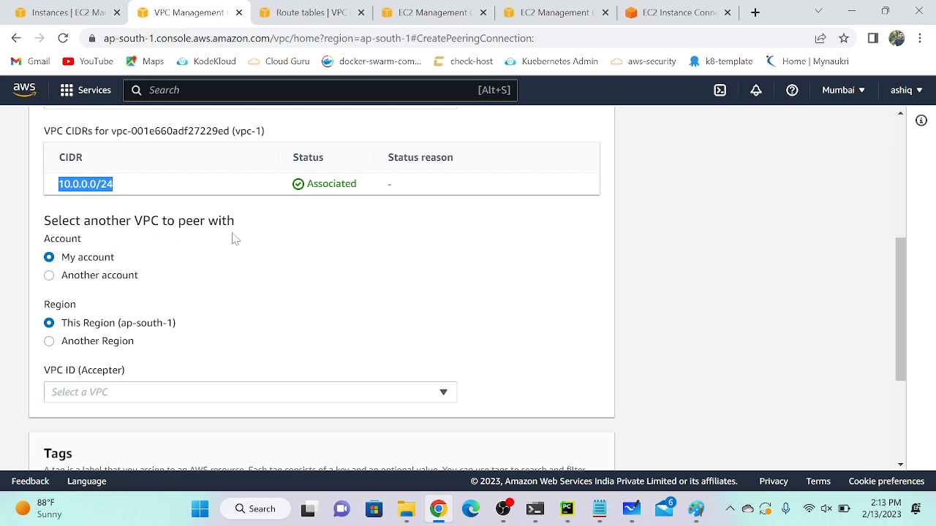
pyautogui.scroll(5, 111, 245)
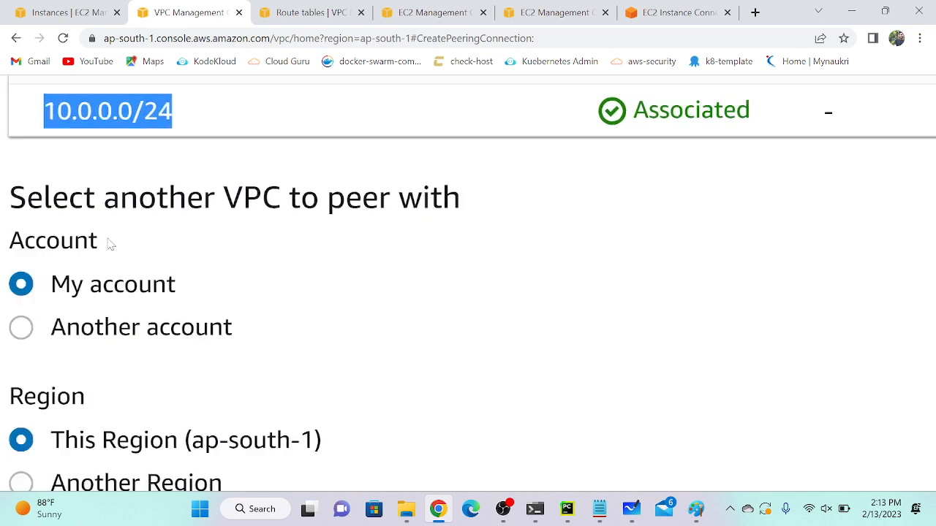
pyautogui.hscroll(-2, 110, 245)
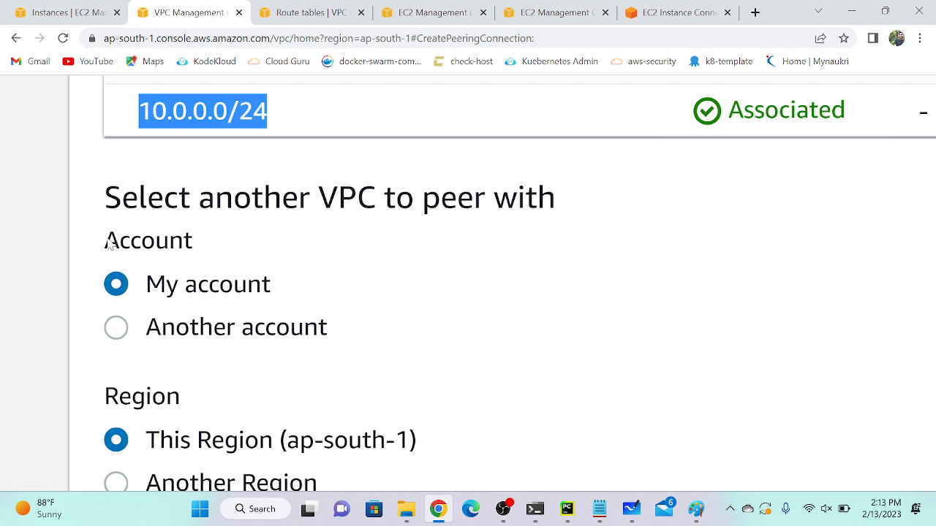
pyautogui.hotkey('ctrl', '-')
pyautogui.hotkey('ctrl', '-')
pyautogui.hotkey('ctrl', '-')
pyautogui.hotkey('ctrl', '-')
pyautogui.hotkey('ctrl', '-')
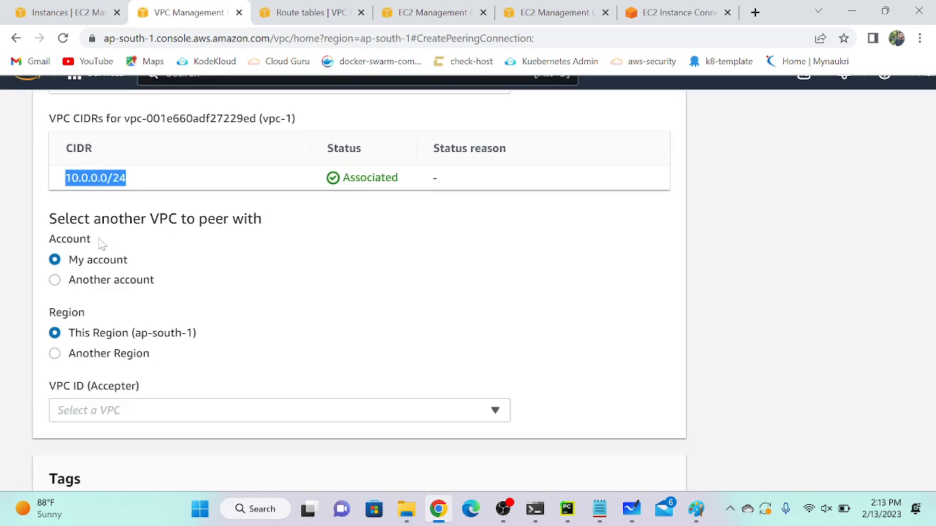
# Step: Try the Another account option for the accepter VPC and look up where the AWS account ID is shown
pyautogui.click(85, 282)
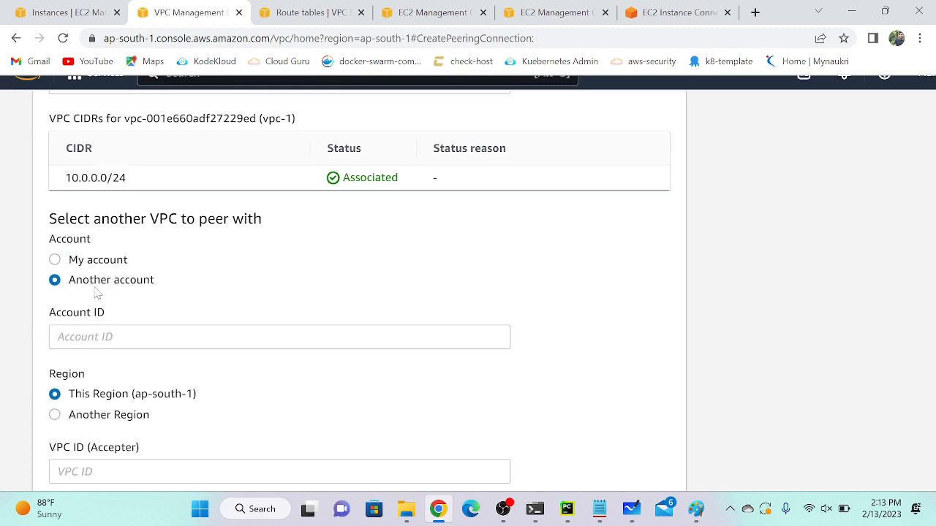
pyautogui.scroll(-1, 85, 299)
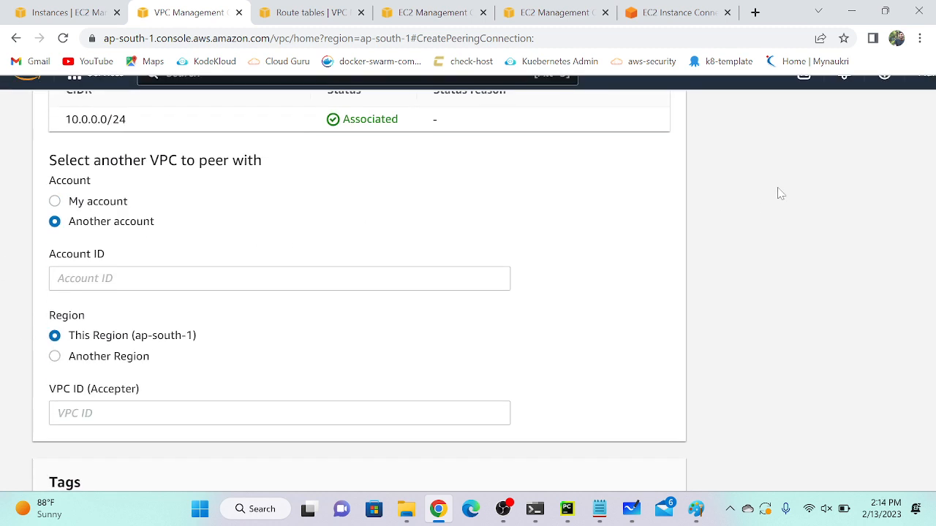
pyautogui.scroll(1, 835, 136)
pyautogui.hotkey('ctrl', '-')
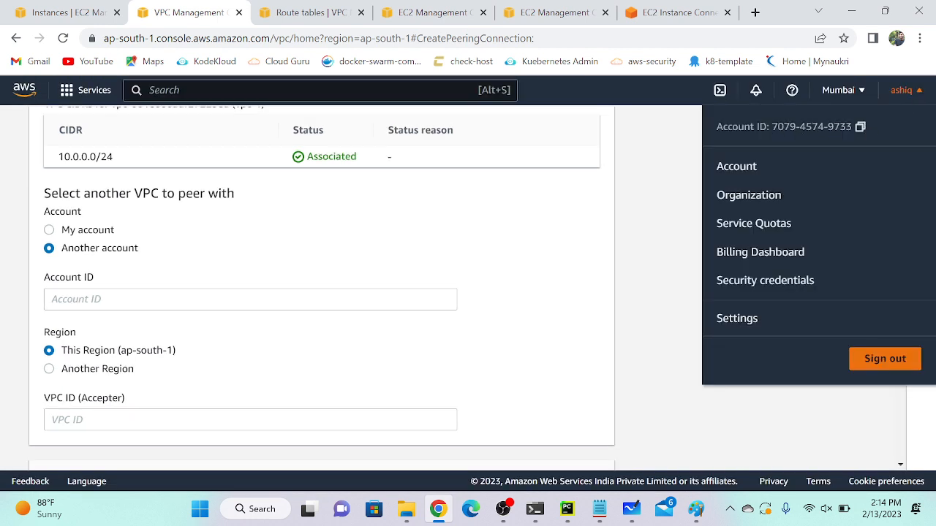
pyautogui.moveTo(772, 126); pyautogui.dragTo(852, 126)
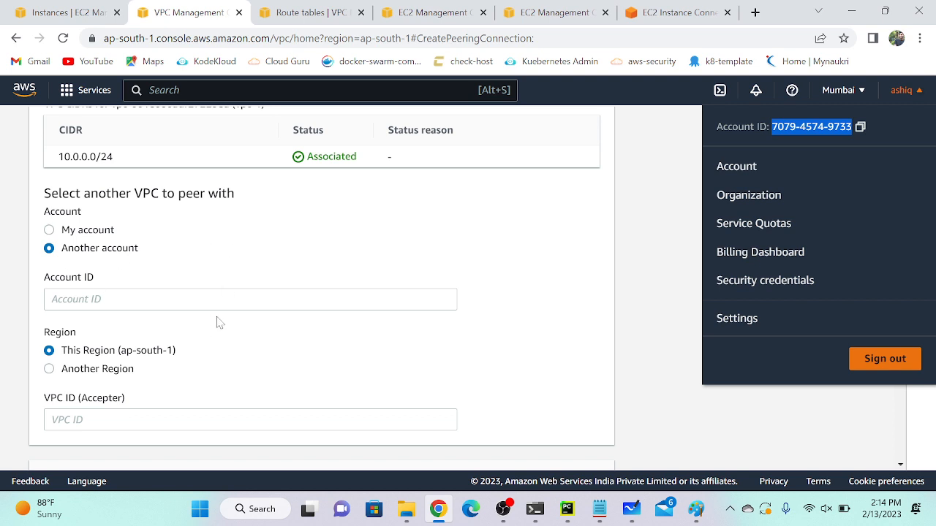
# Step: Set the accepter account to My account and choose vpc-2 as the accepter VPC
pyautogui.click(50, 231)
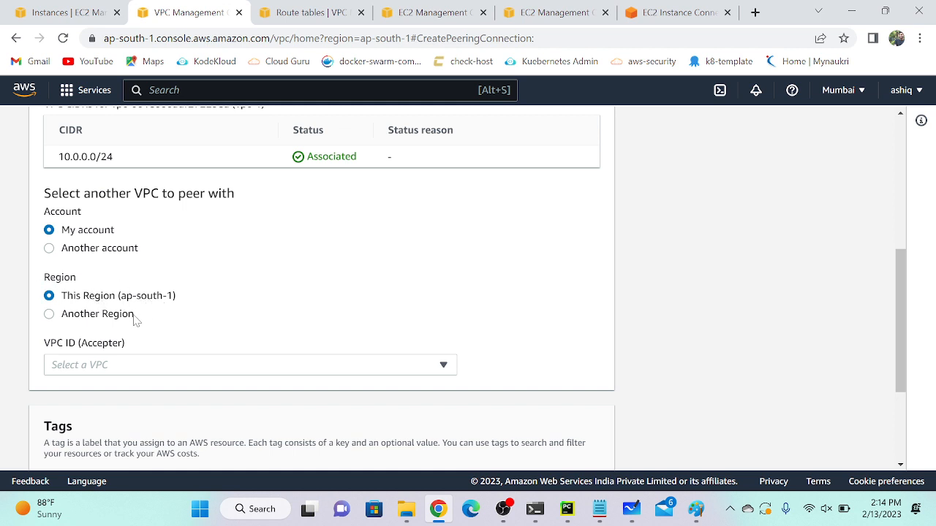
pyautogui.click(105, 370)
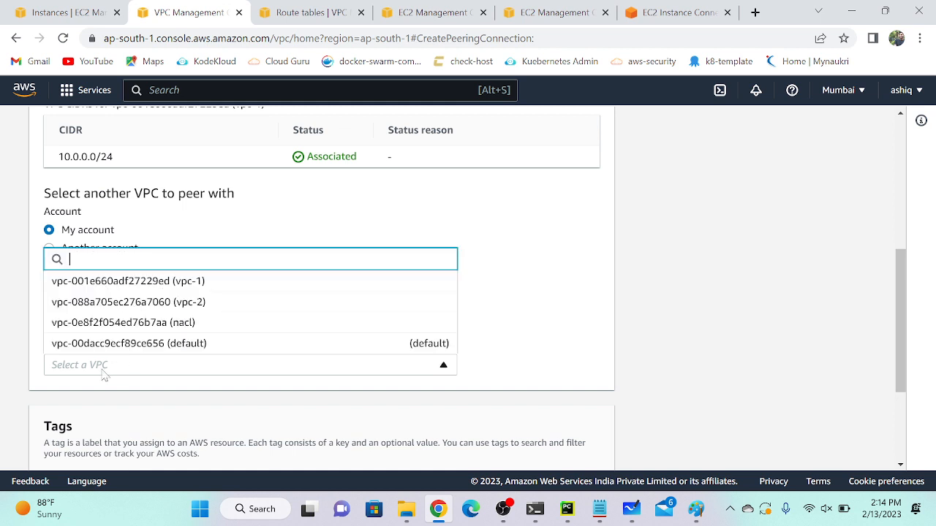
pyautogui.click(195, 310)
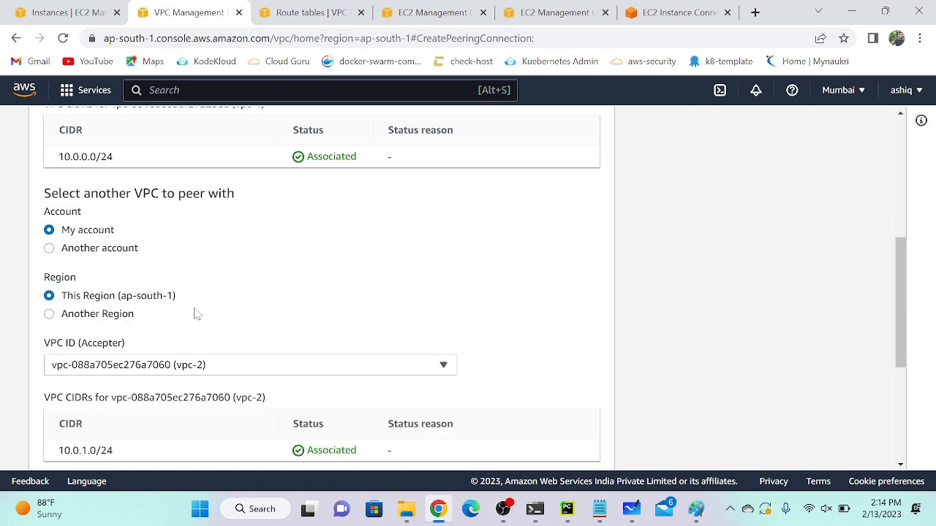
# Step: Review the requester, accepter and tag settings and create the peering connection
pyautogui.scroll(5, 146, 322)
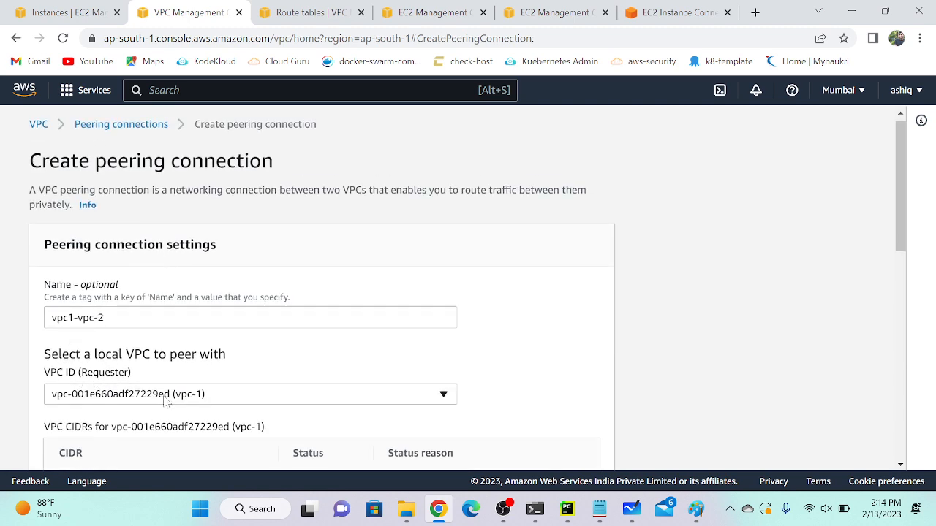
pyautogui.scroll(-5, 176, 406)
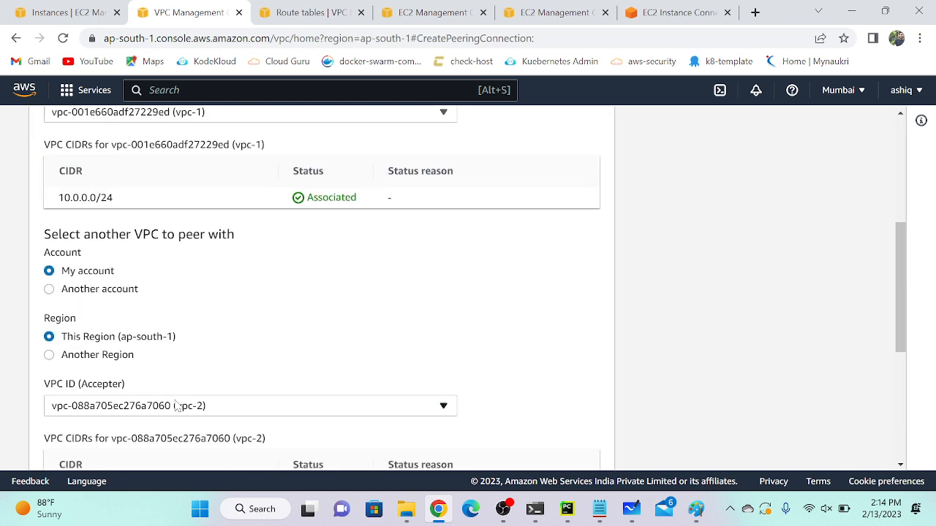
pyautogui.scroll(-1, 178, 382)
pyautogui.scroll(-1, 175, 380)
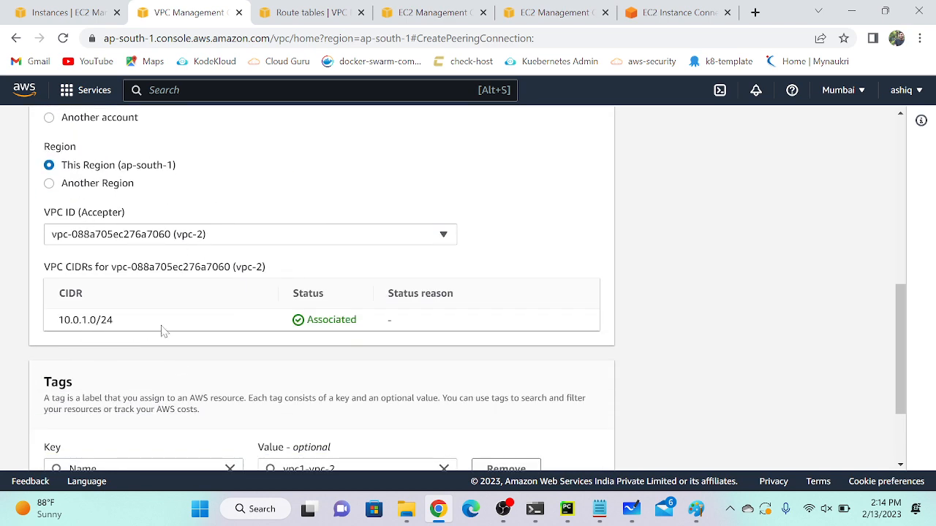
pyautogui.scroll(-2, 391, 361)
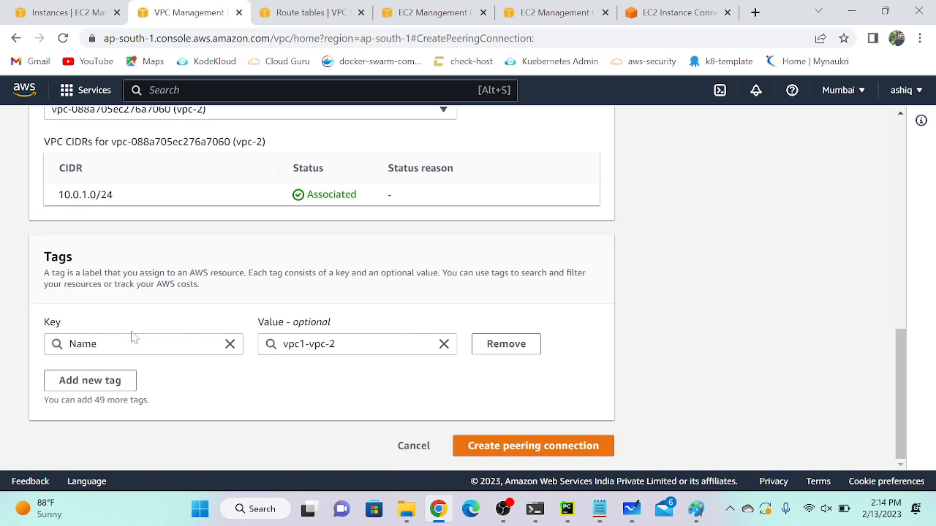
pyautogui.click(520, 447)
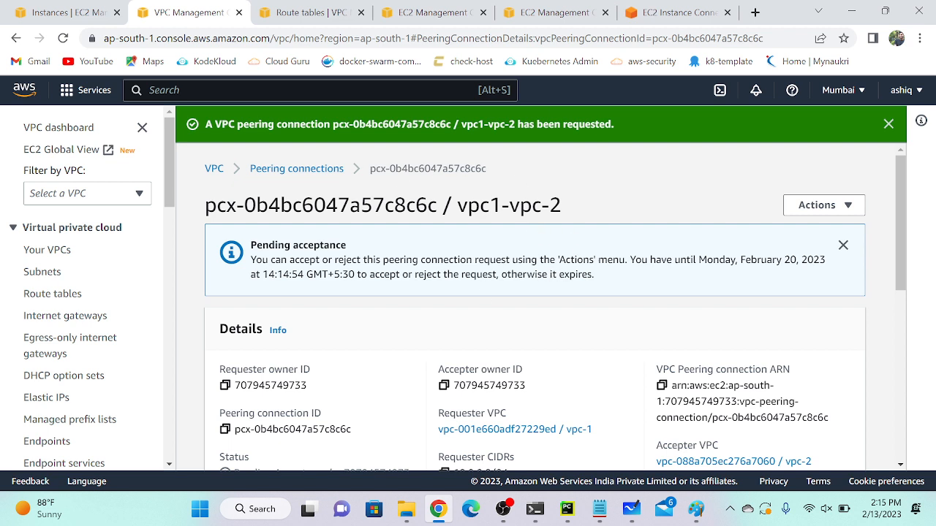
# Step: Read the pending acceptance notice of the vpc1-vpc-2 peering connection and open its available actions
pyautogui.moveTo(205, 205); pyautogui.dragTo(563, 206)
pyautogui.click(613, 203)
pyautogui.moveTo(564, 259); pyautogui.dragTo(641, 259)
pyautogui.click(817, 205)
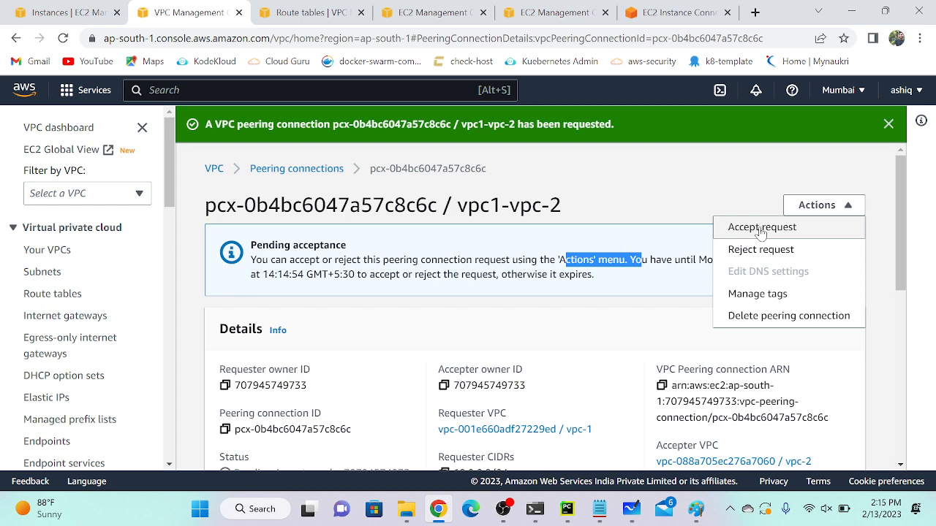
# Step: In Paint, circle the letters R and A and draw an arrow from R to A, and switch back to Chrome
pyautogui.click(695, 509)
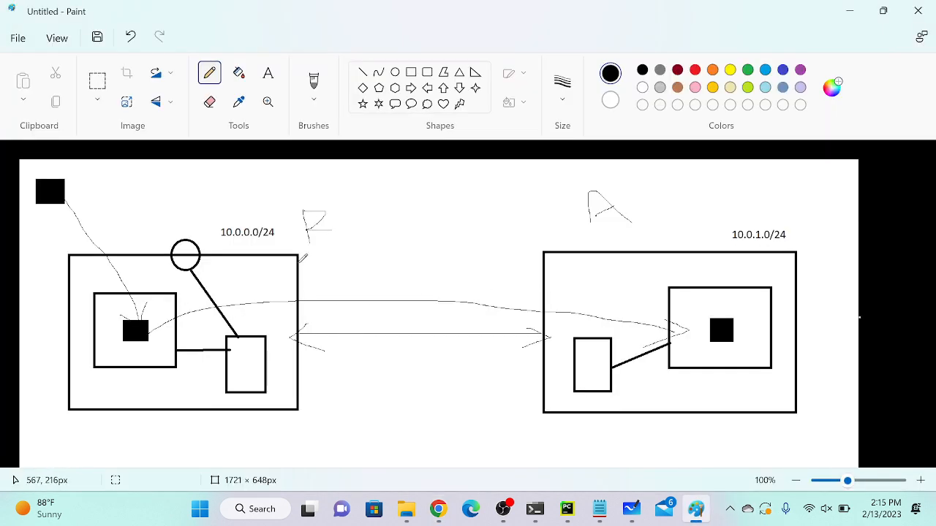
pyautogui.moveTo(302, 205)
pyautogui.mouseDown()
pyautogui.moveTo(314, 243)
pyautogui.moveTo(325, 196)
pyautogui.moveTo(294, 202)
pyautogui.mouseUp()
pyautogui.moveTo(585, 200); pyautogui.dragTo(616, 181)
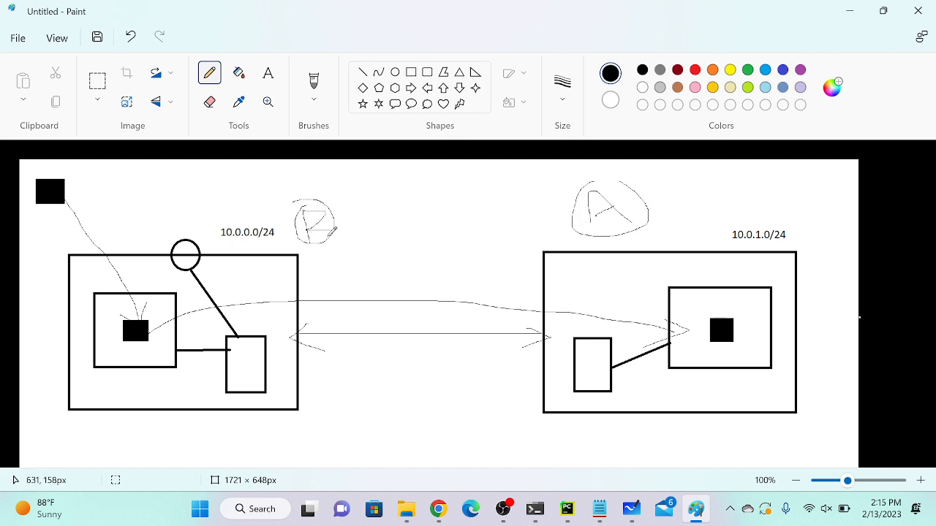
pyautogui.moveTo(327, 236)
pyautogui.mouseDown()
pyautogui.moveTo(574, 209)
pyautogui.moveTo(556, 218)
pyautogui.mouseUp()
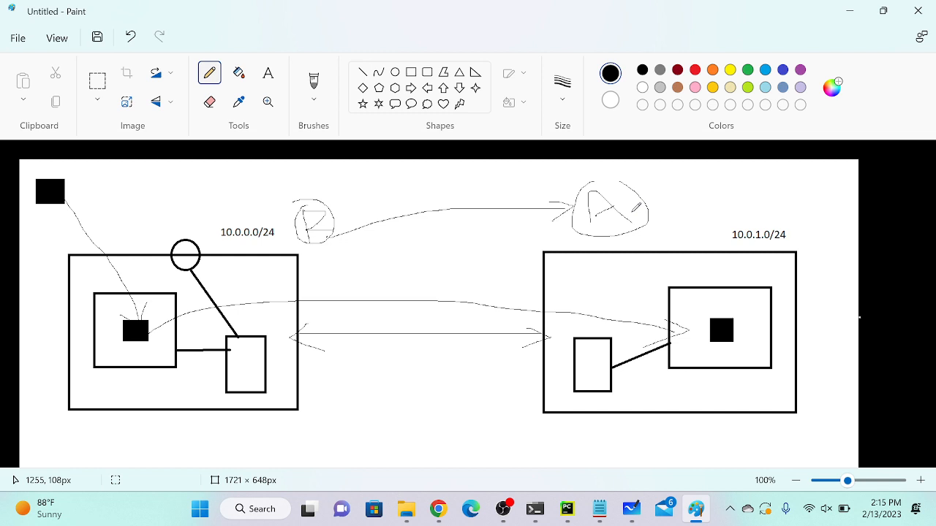
pyautogui.click(438, 509)
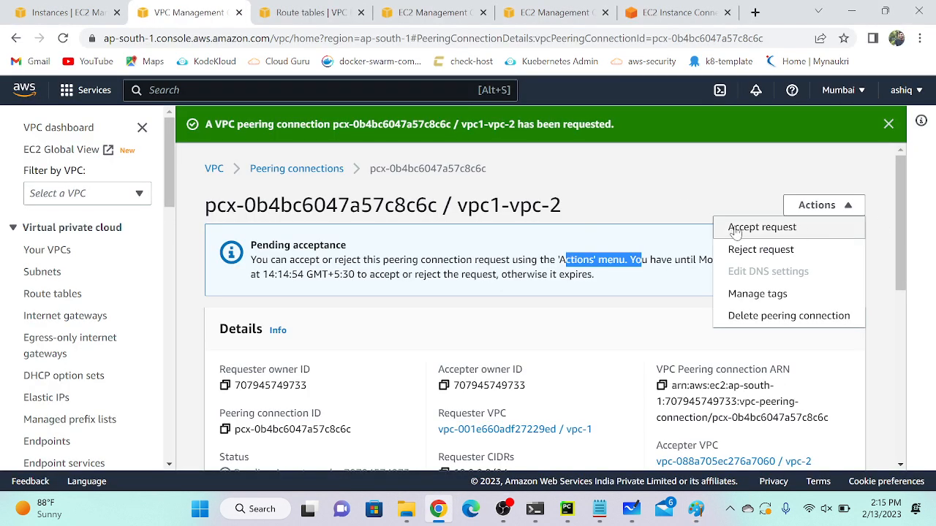
# Step: Accept the vpc1-vpc-2 peering connection request and read the notice about its status
pyautogui.click(789, 232)
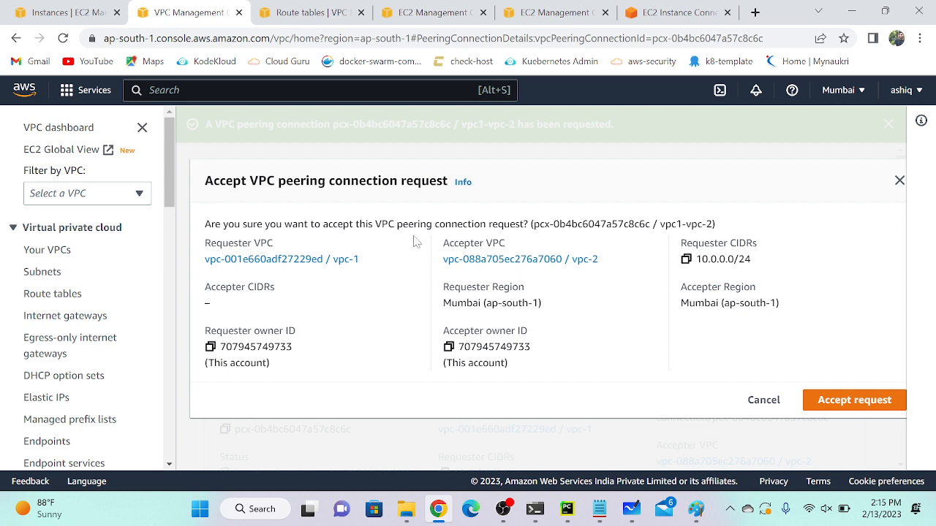
pyautogui.click(853, 403)
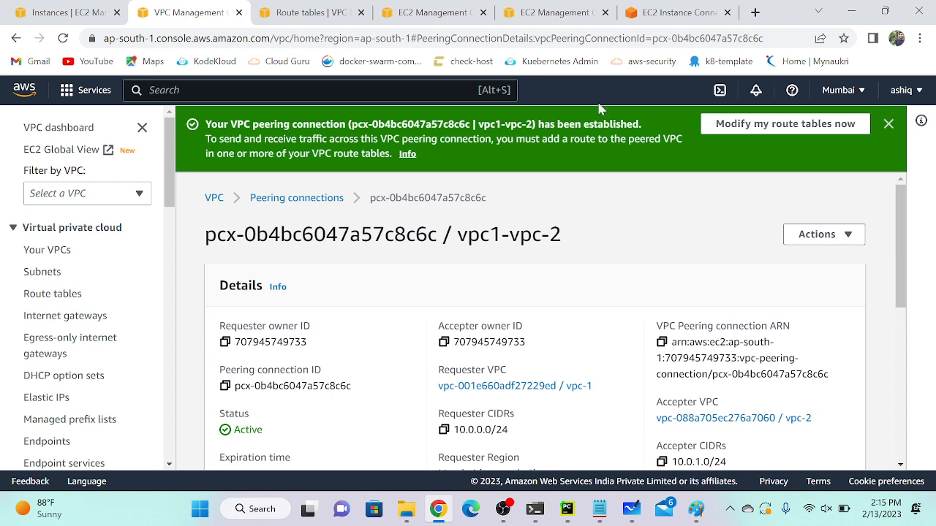
pyautogui.moveTo(538, 124); pyautogui.dragTo(666, 126)
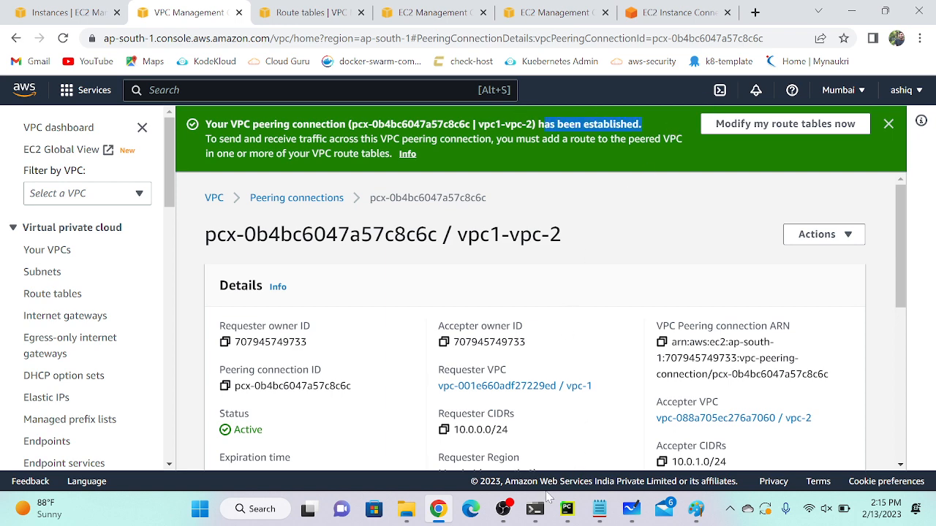
# Step: Switch to Paint and draw a check mark across the peering arrow between the two networks
pyautogui.click(696, 509)
pyautogui.moveTo(381, 338)
pyautogui.mouseDown()
pyautogui.moveTo(400, 359)
pyautogui.moveTo(436, 288)
pyautogui.mouseUp()
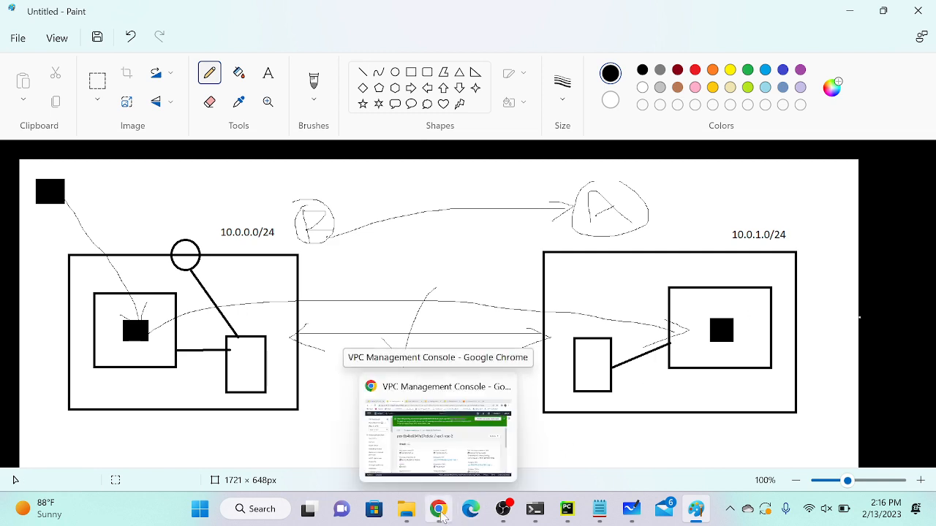
# Step: Switch to the terminal, clear its screen and rerun ping 10.0.1.208 from the vpc-1 instance
pyautogui.click(535, 509)
pyautogui.press('Return')
pyautogui.press('Return')
pyautogui.press('Return')
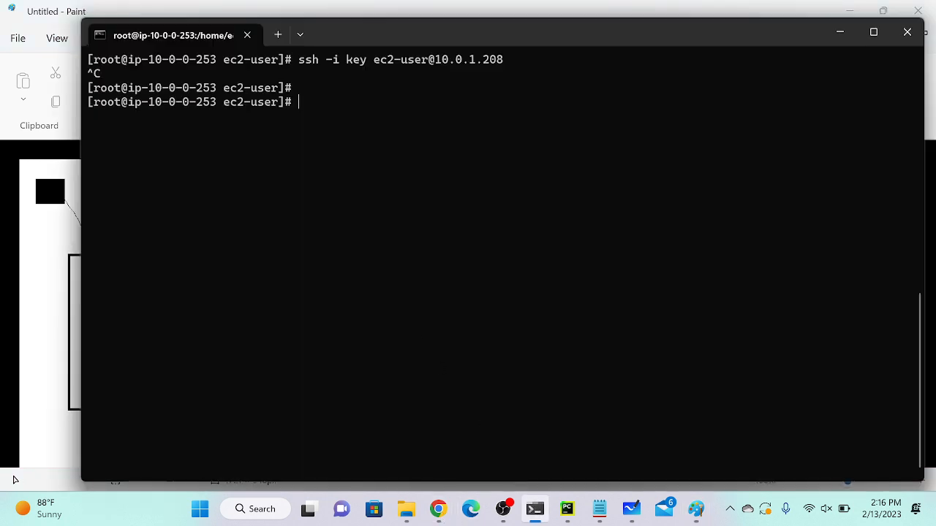
pyautogui.hotkey('ctrl', 'l')
pyautogui.press('Up')
pyautogui.press('Up')
pyautogui.press('Up')
pyautogui.press('Up')
pyautogui.press('Up')
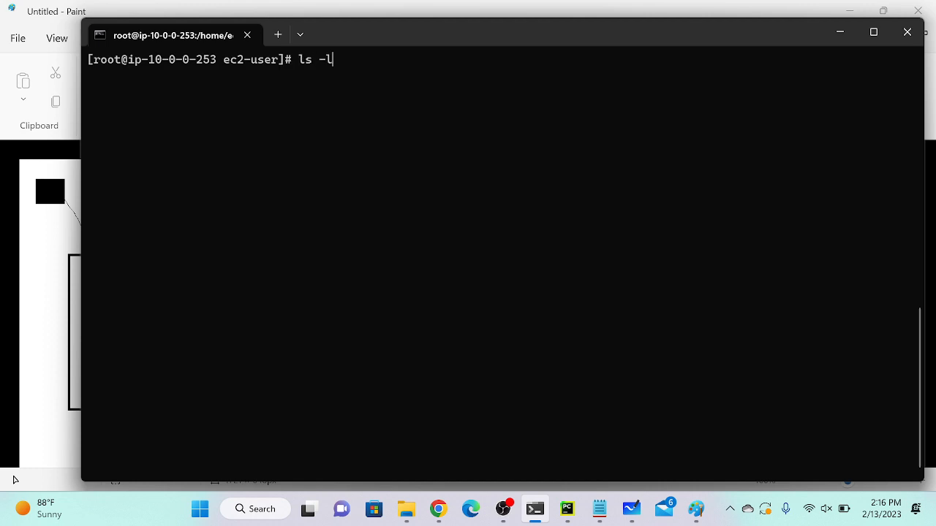
pyautogui.press('Up')
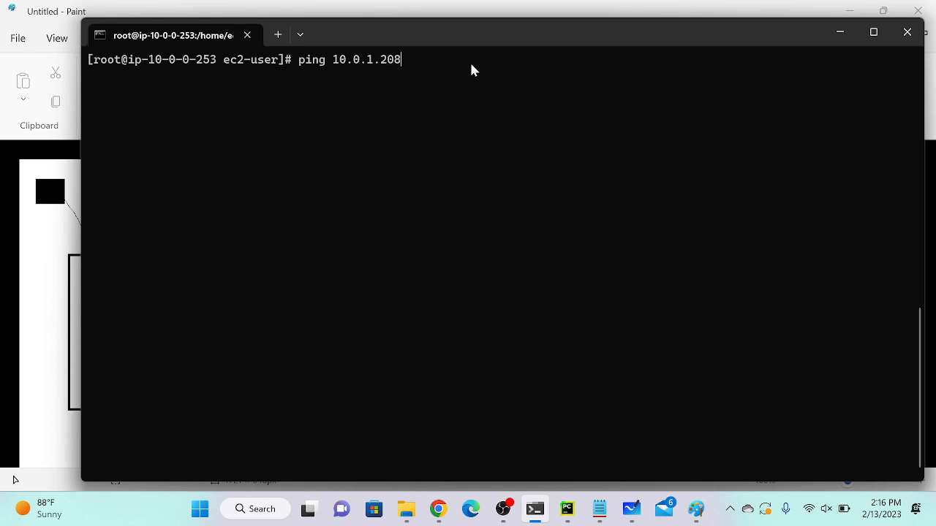
pyautogui.press('Return')
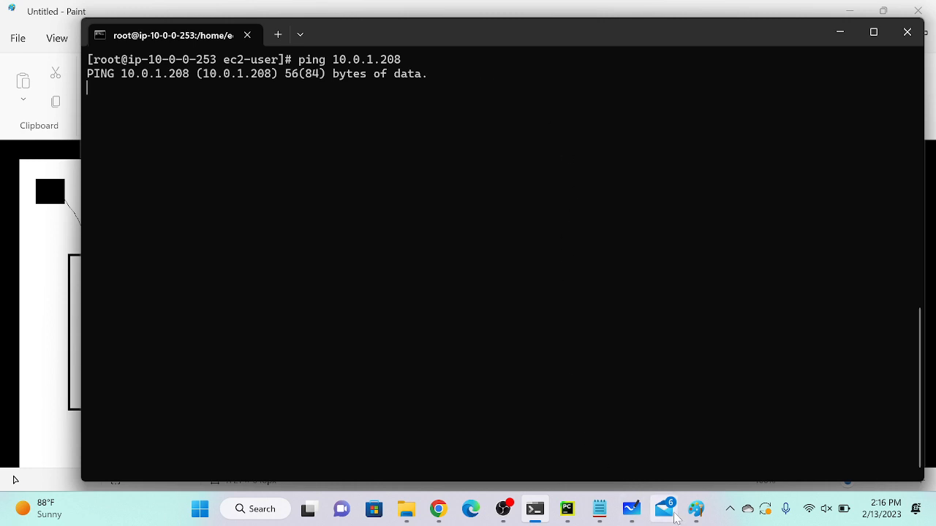
# Step: Switch to Paint and examine the path from the 10.0.0.0/24 network's route table to the peering link
pyautogui.click(695, 512)
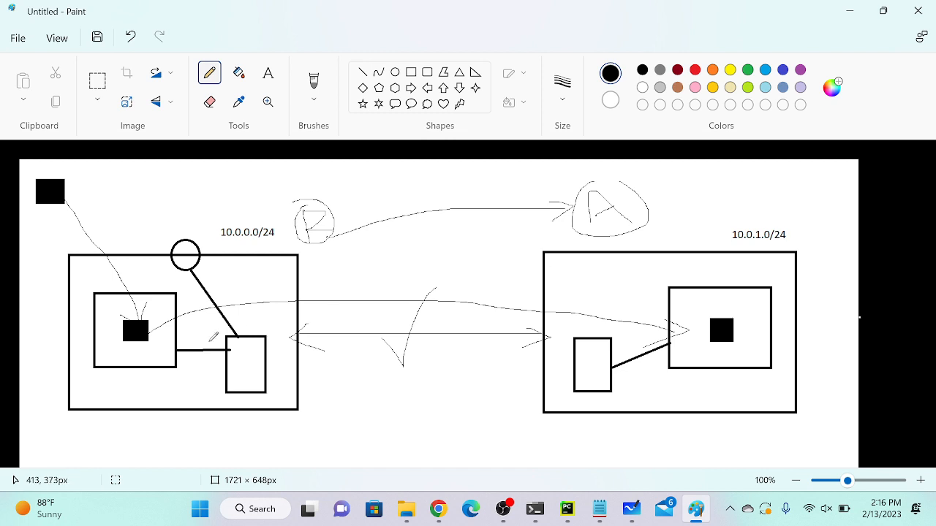
pyautogui.moveTo(141, 223); pyautogui.dragTo(153, 244)
pyautogui.moveTo(247, 372)
pyautogui.mouseDown()
pyautogui.moveTo(294, 329)
pyautogui.moveTo(307, 333)
pyautogui.mouseUp()
pyautogui.scroll(4, 285, 359)
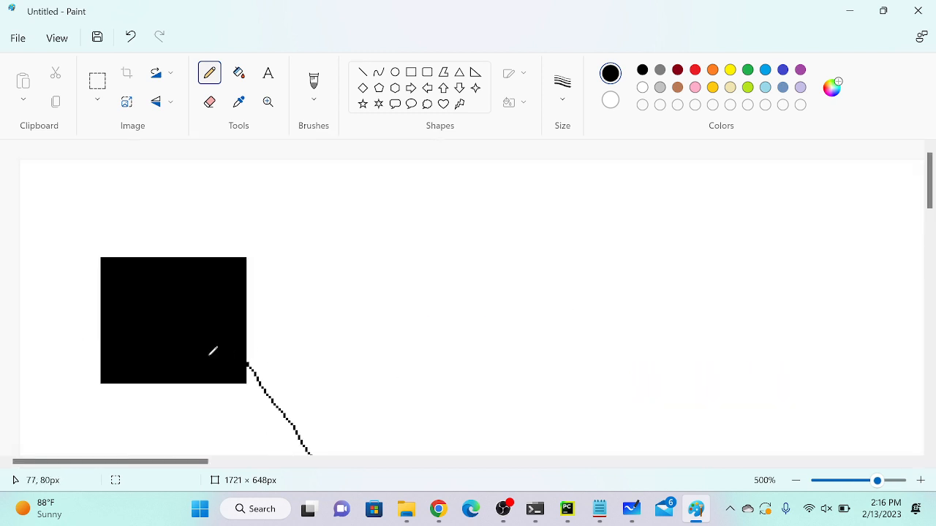
# Step: Switch to Microsoft Whiteboard and draw an arrow from the >vpc2 route entry up to the start of the peering line
pyautogui.click(632, 509)
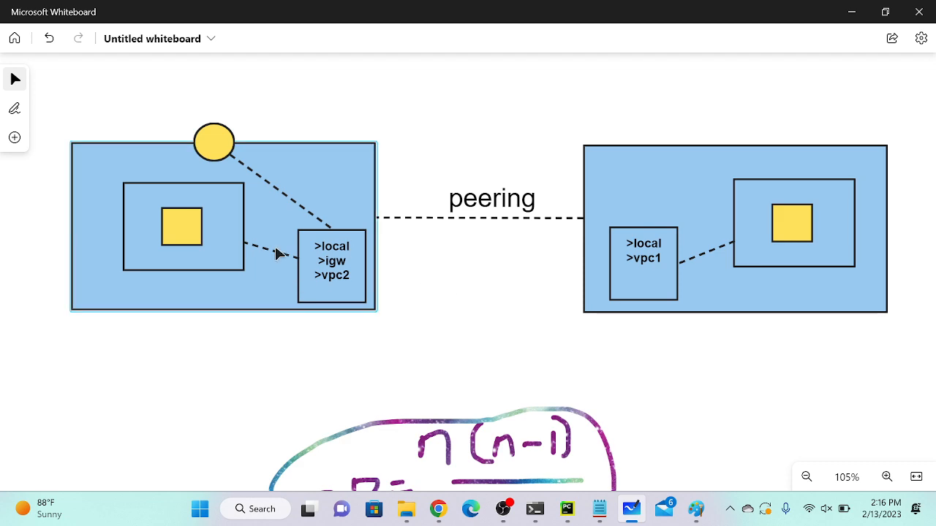
pyautogui.scroll(10, 276, 253)
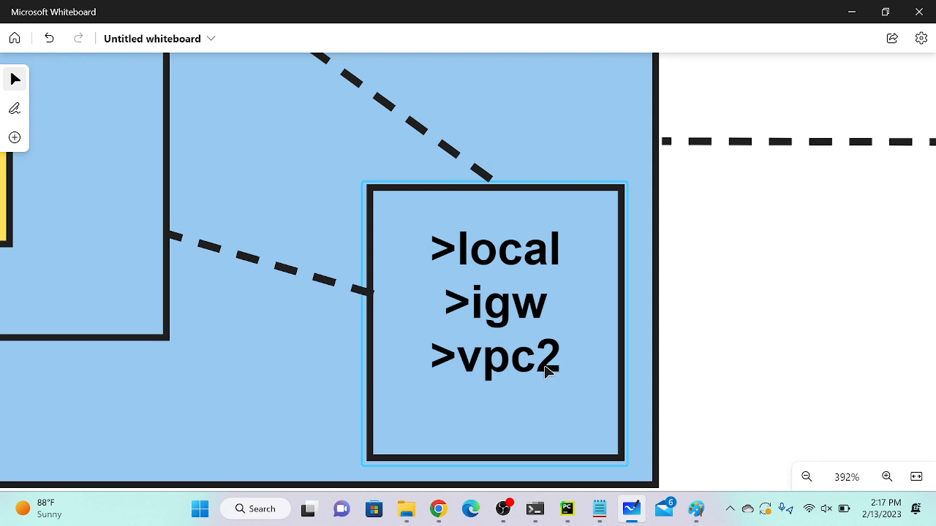
pyautogui.scroll(-6, 547, 370)
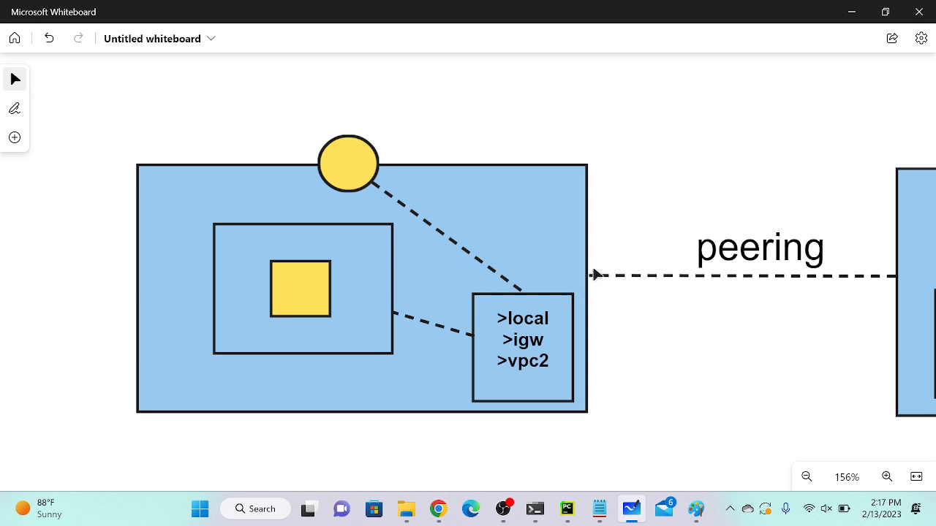
pyautogui.click(14, 108)
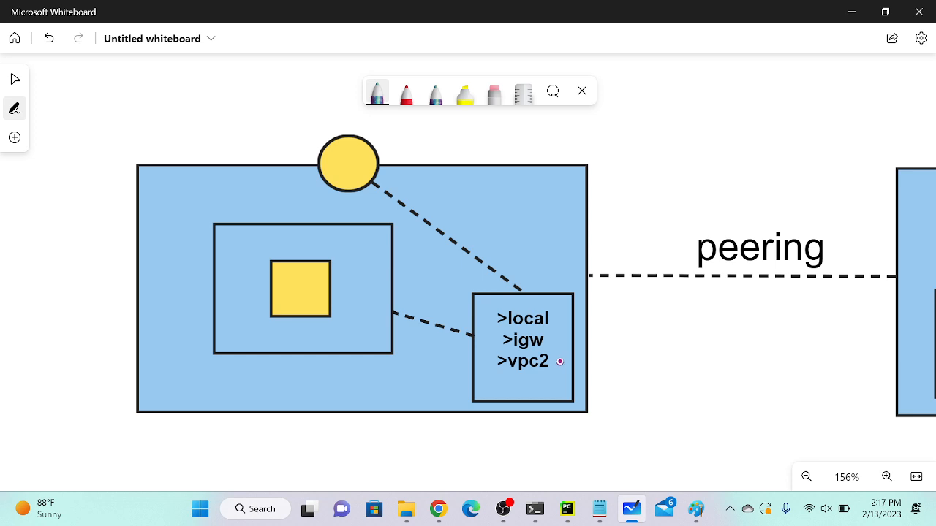
pyautogui.moveTo(560, 361)
pyautogui.mouseDown()
pyautogui.moveTo(580, 356)
pyautogui.moveTo(565, 279)
pyautogui.moveTo(589, 268)
pyautogui.moveTo(571, 311)
pyautogui.mouseUp()
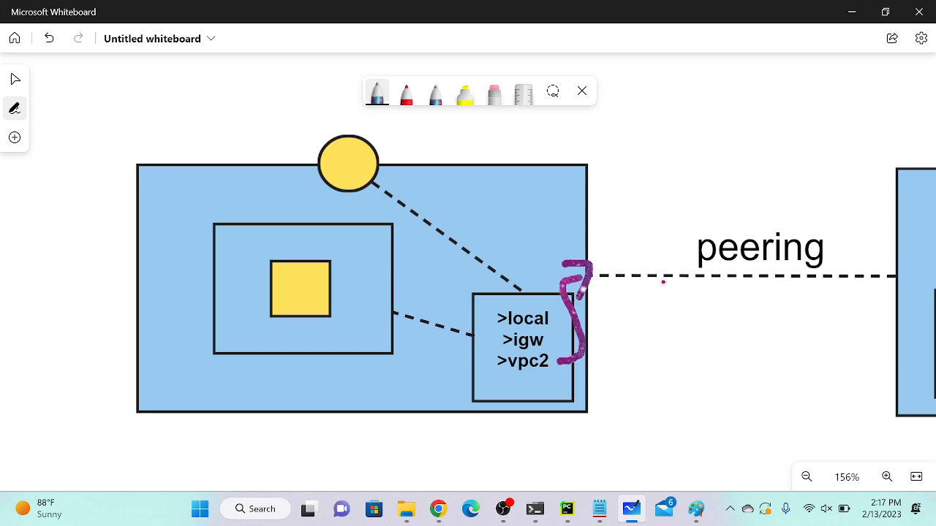
# Step: Switch to Chrome and open the routes of the vpc-1-rt route table for editing
pyautogui.click(438, 509)
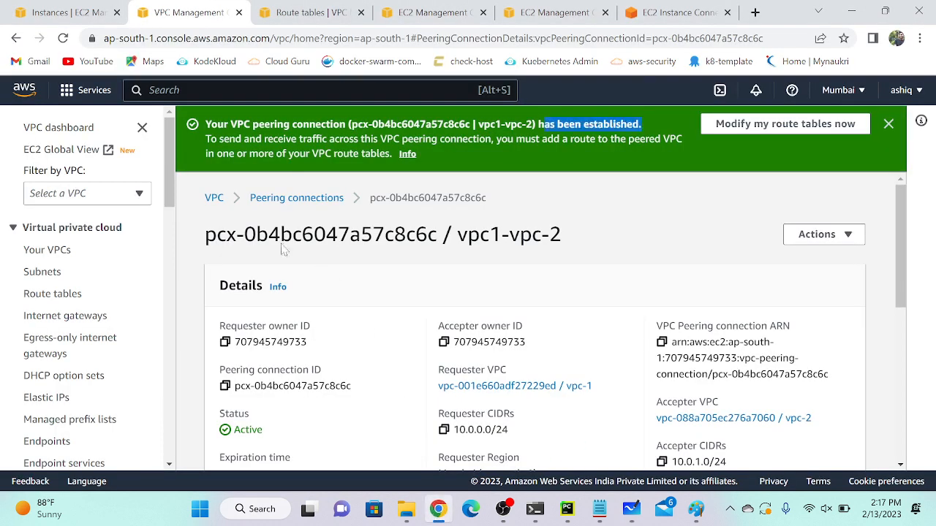
pyautogui.click(66, 294)
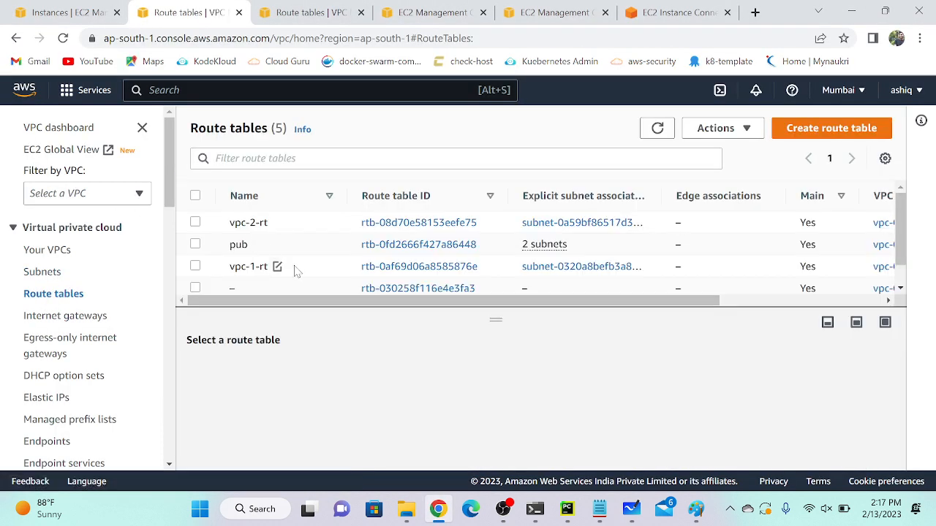
pyautogui.click(302, 267)
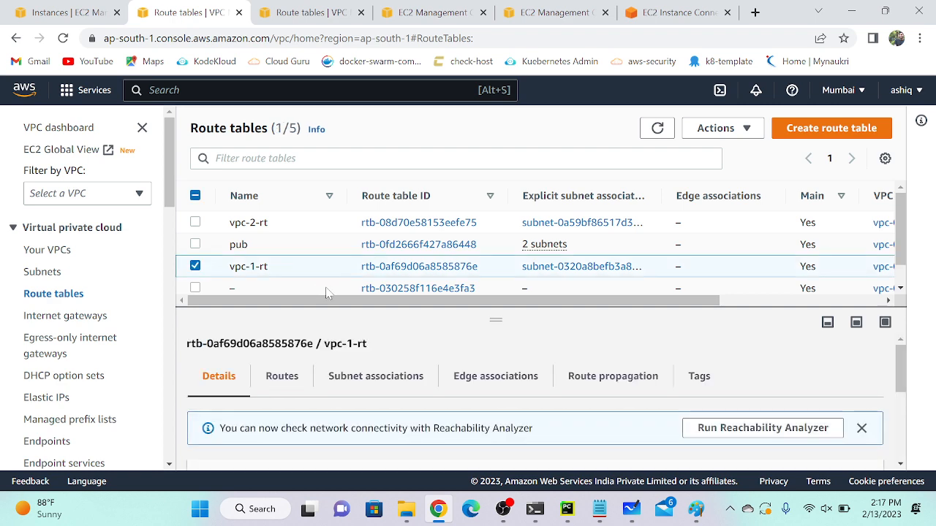
pyautogui.click(290, 379)
pyautogui.click(819, 435)
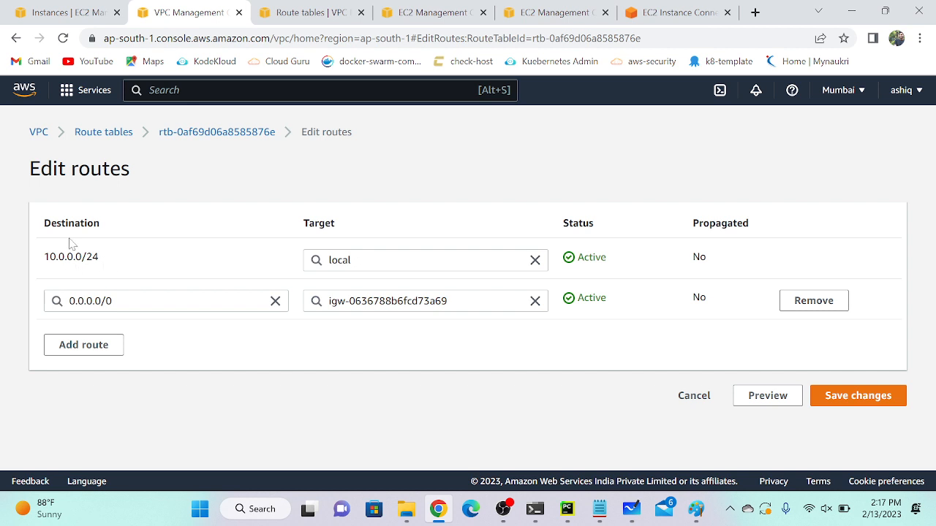
# Step: Add a route to vpc-1-rt with the destination 10.0.1.0/24
pyautogui.click(73, 346)
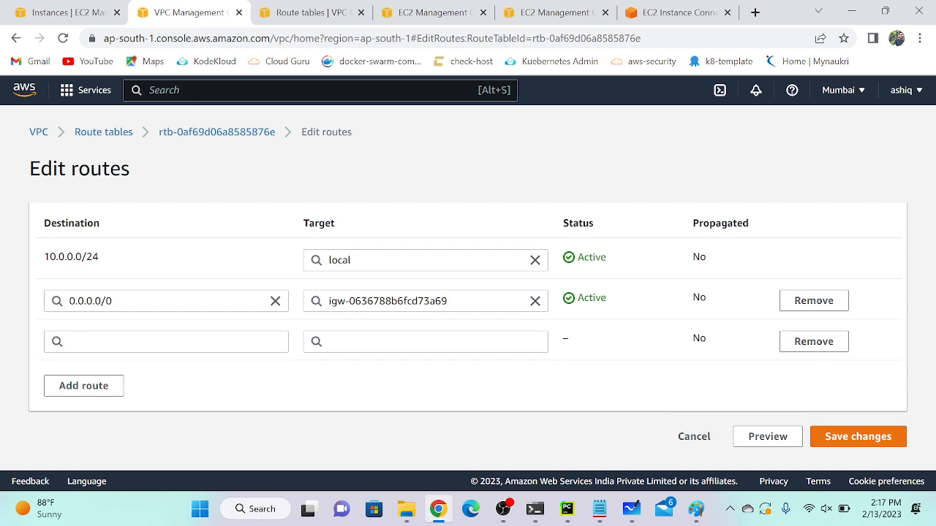
pyautogui.click(112, 338)
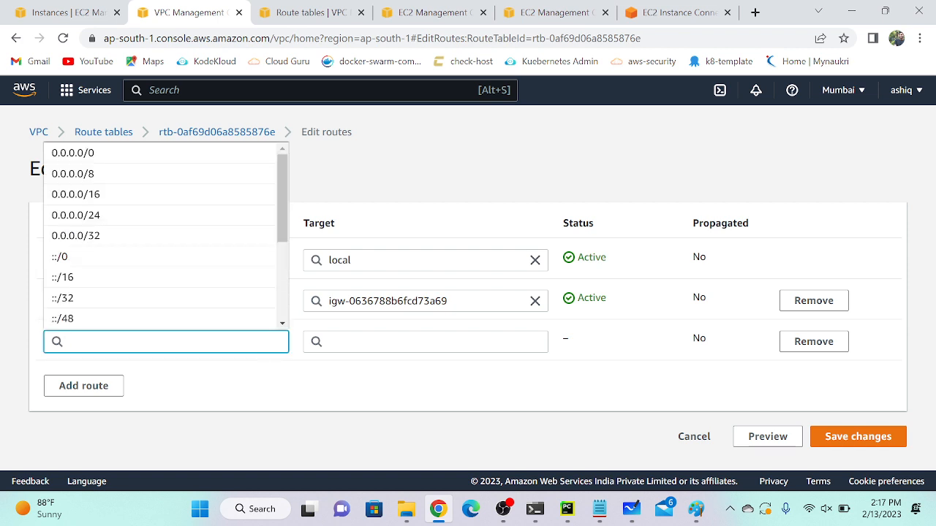
pyautogui.write('10.0')
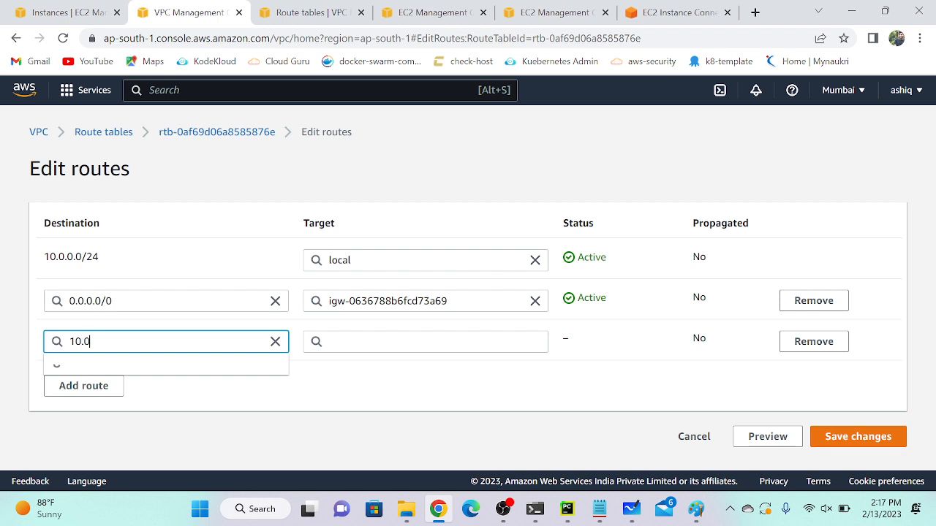
pyautogui.write('.0.0')
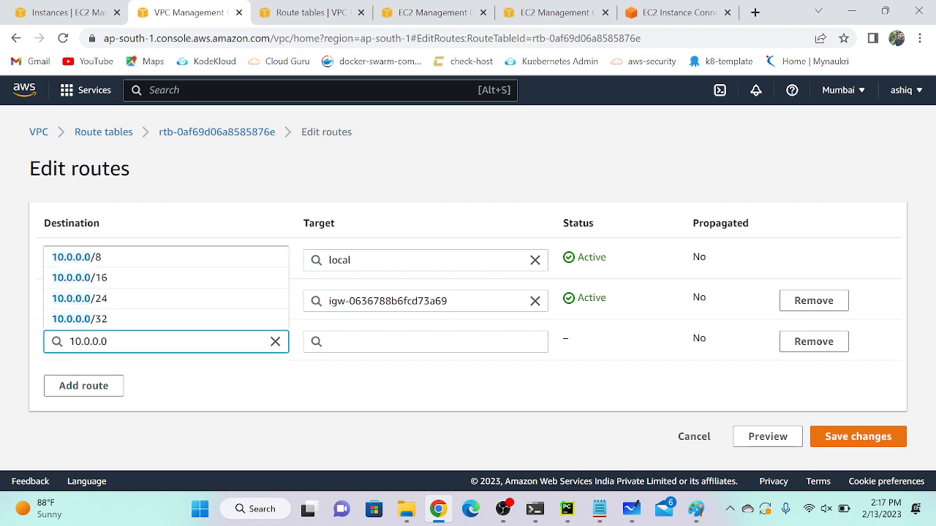
pyautogui.press('BackSpace')
pyautogui.press('BackSpace')
pyautogui.press('BackSpace')
pyautogui.write('1')
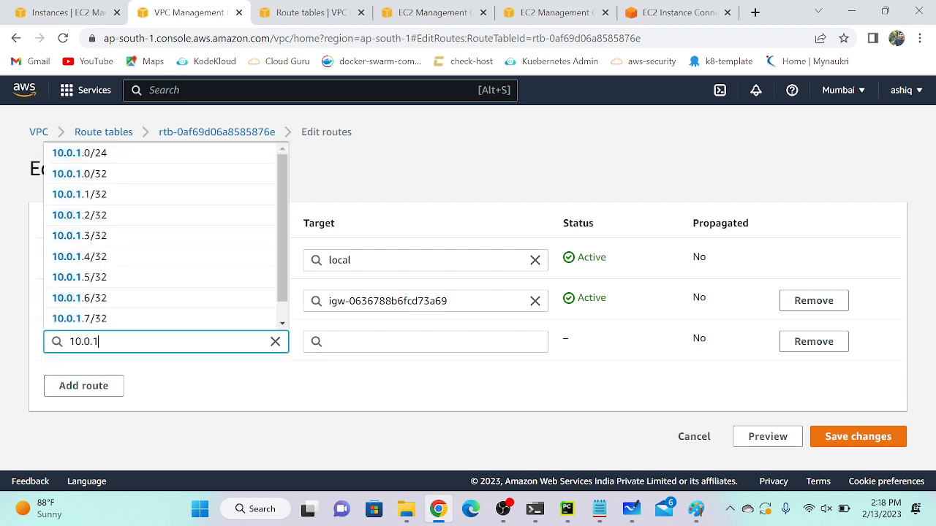
pyautogui.write('.0/24')
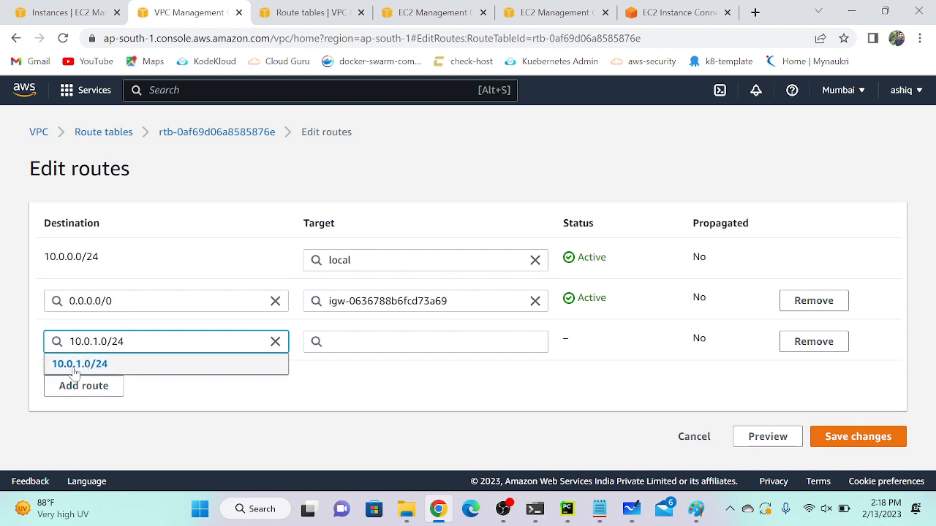
pyautogui.click(115, 370)
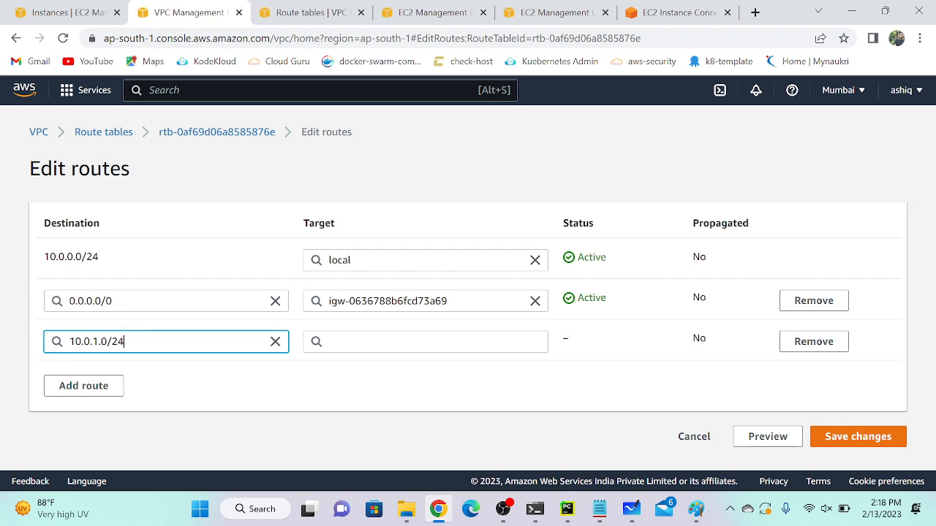
# Step: Target the 10.0.1.0/24 route at the vpc1-vpc-2 peering connection and save the route changes
pyautogui.click(409, 342)
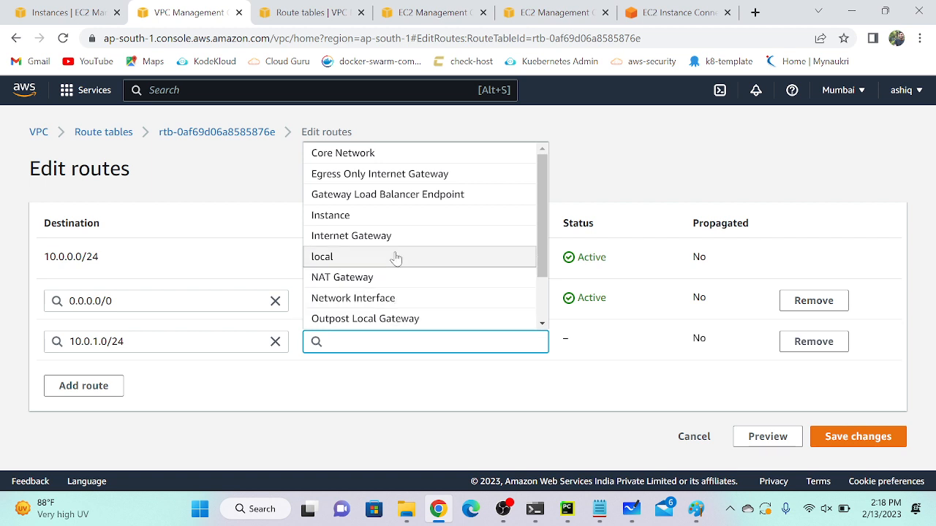
pyautogui.scroll(-2, 388, 234)
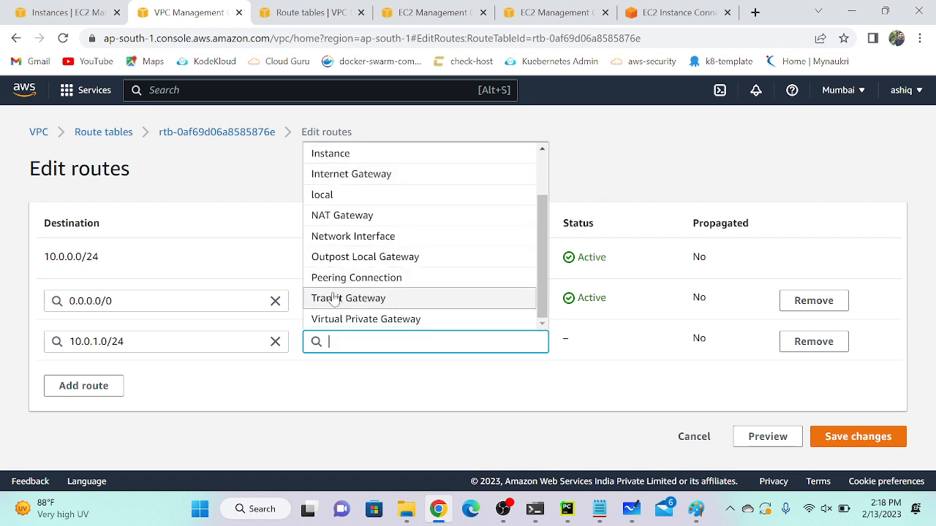
pyautogui.click(370, 284)
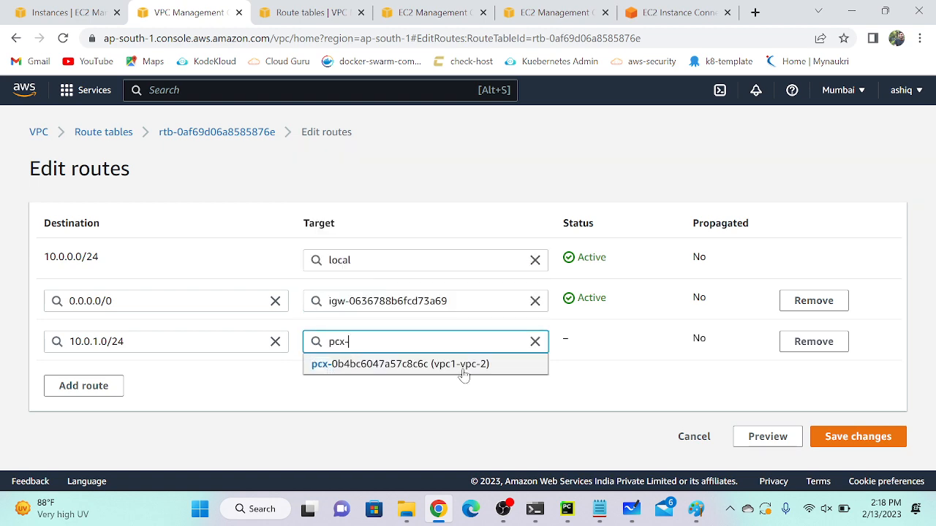
pyautogui.scroll(1, 467, 371)
pyautogui.scroll(3, 468, 373)
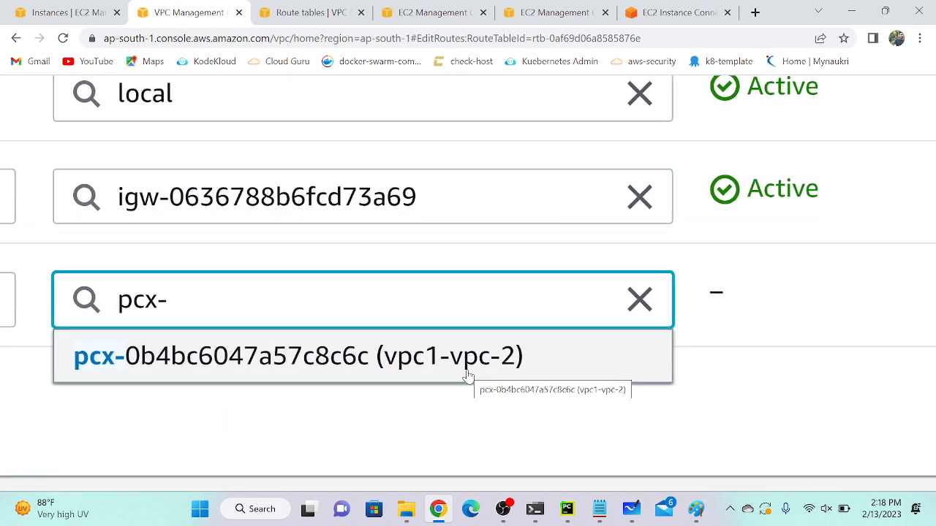
pyautogui.scroll(-2, 467, 373)
pyautogui.click(469, 372)
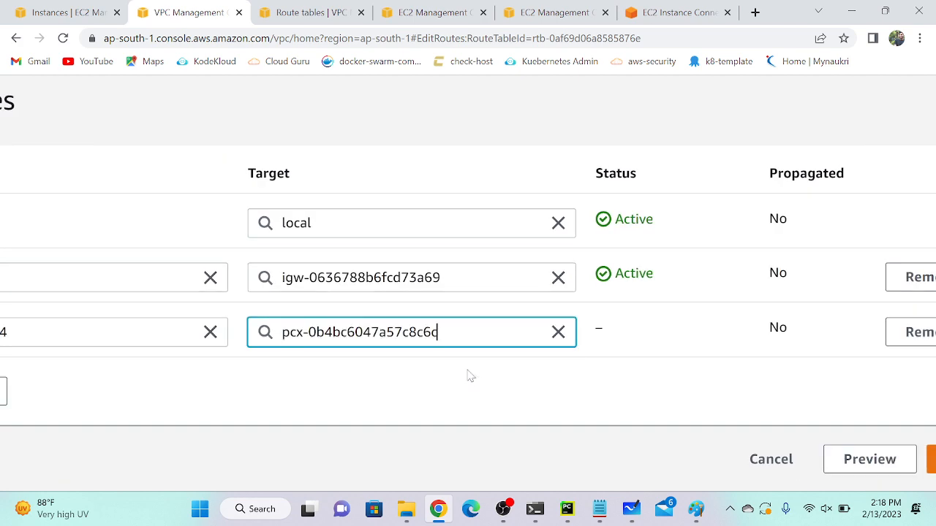
pyautogui.click(927, 462)
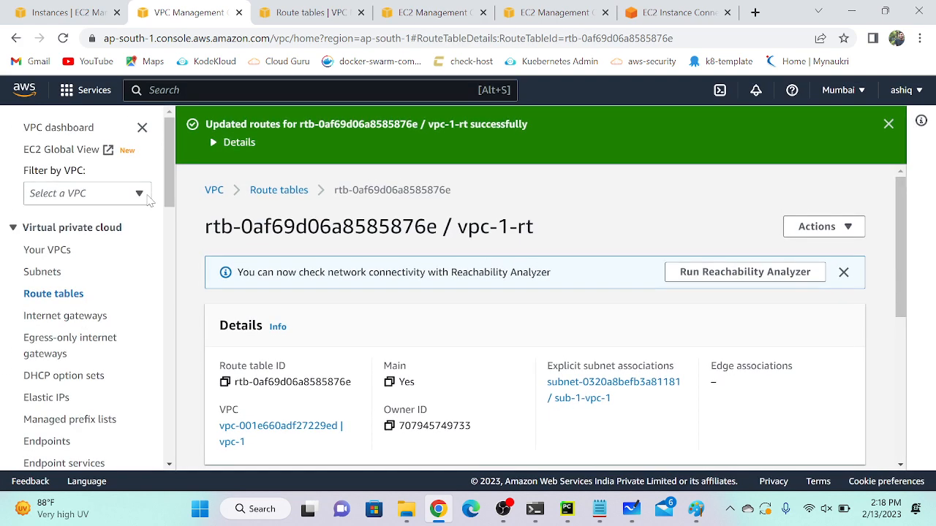
# Step: Switch to Microsoft Whiteboard and examine the peering line and the second VPC's route table with its >vpc1 entry
pyautogui.click(631, 511)
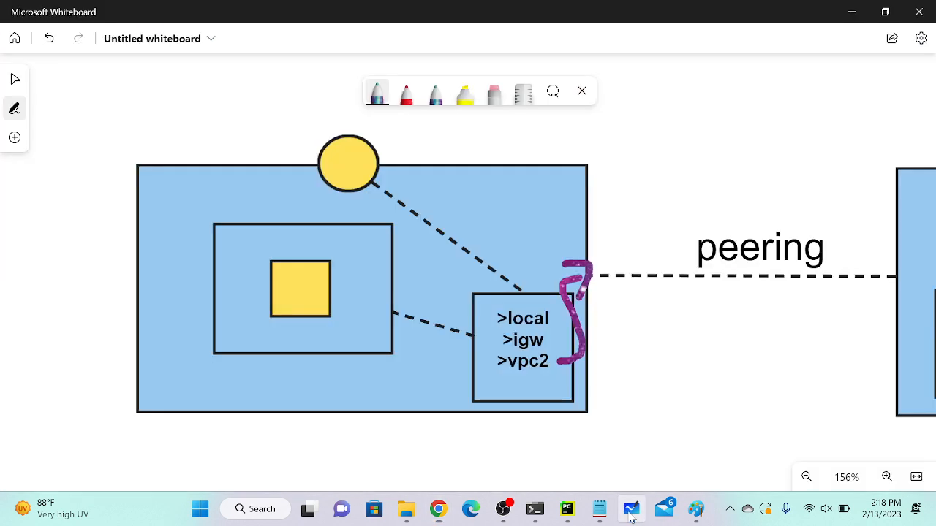
pyautogui.scroll(-8, 548, 342)
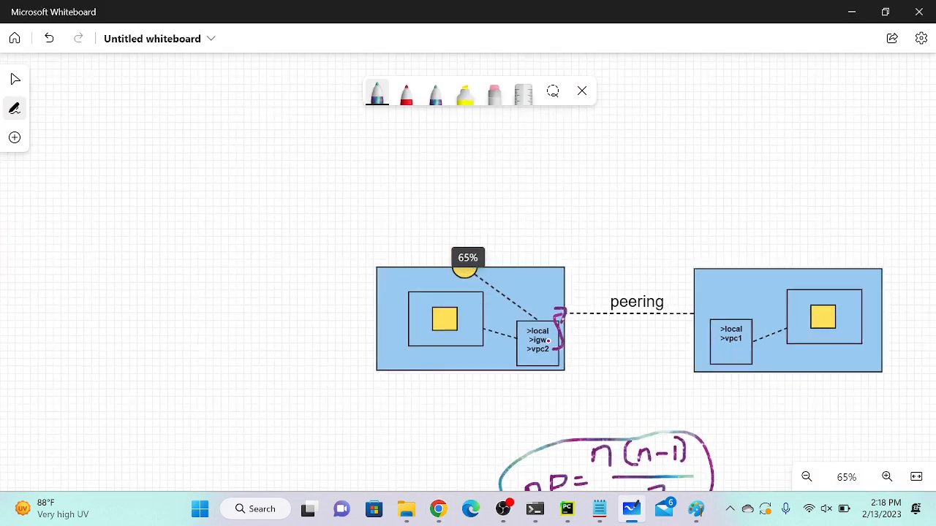
pyautogui.scroll(10, 734, 351)
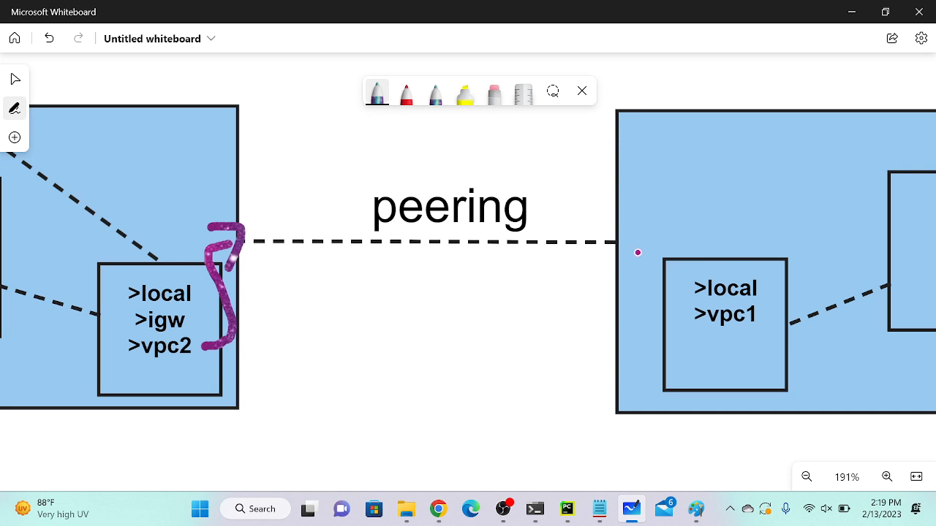
# Step: Draw an ink stroke from the >vpc1 route entry to the second VPC's end of the peering line
pyautogui.moveTo(694, 313); pyautogui.dragTo(621, 252)
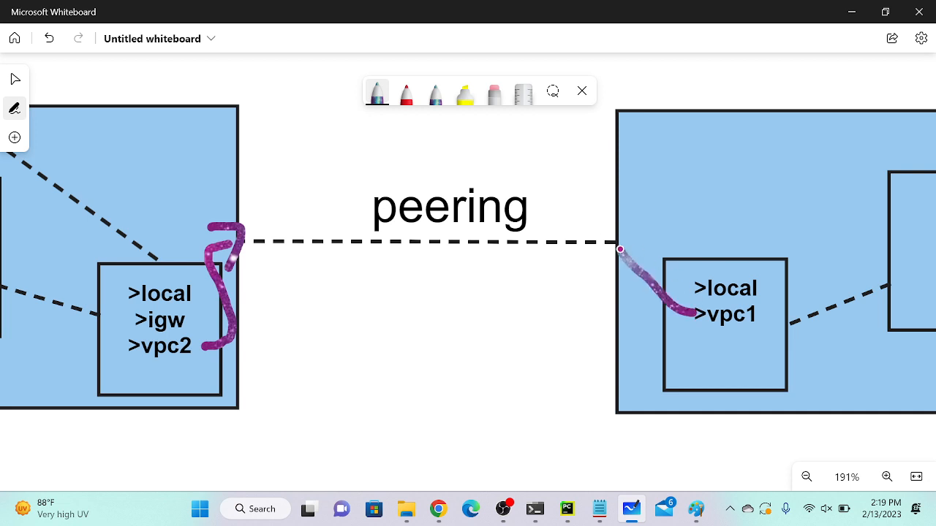
# Step: Switch to Chrome and open the routes of the vpc-2-rt route table for editing
pyautogui.click(438, 509)
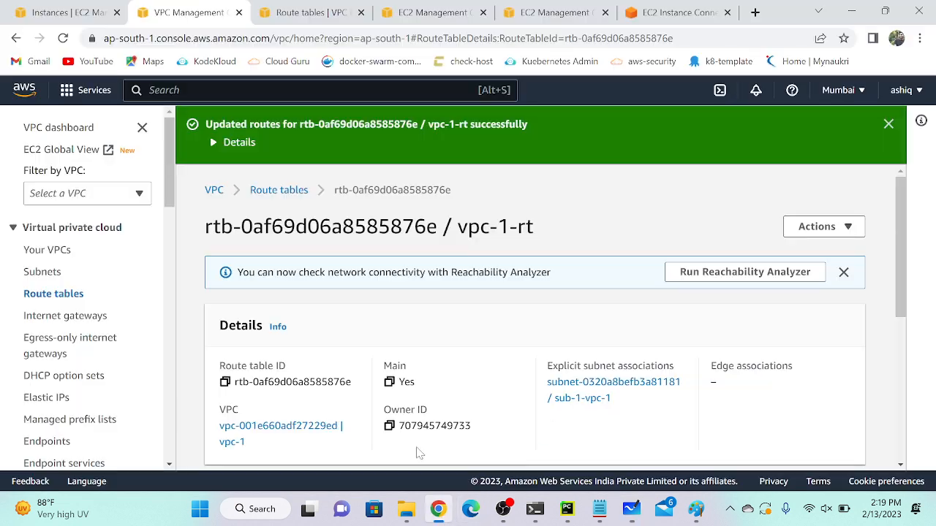
pyautogui.click(47, 294)
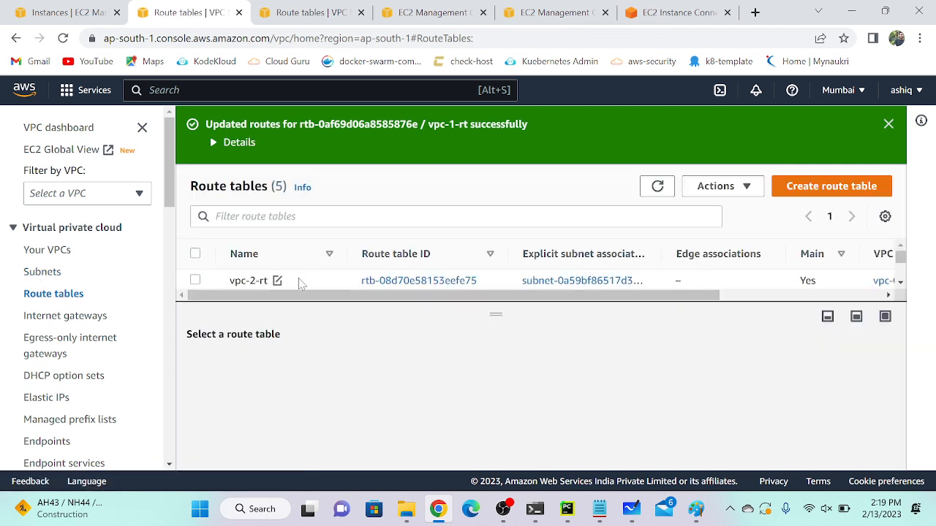
pyautogui.click(299, 284)
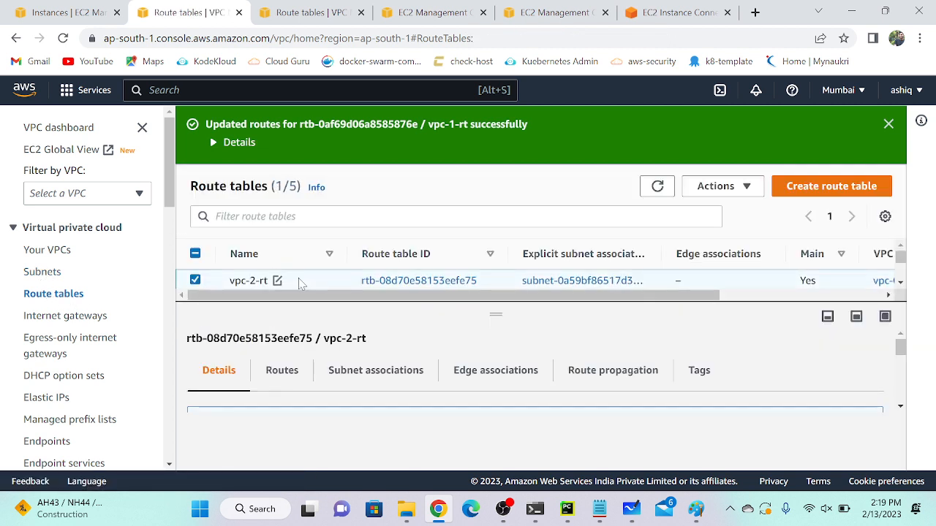
pyautogui.click(283, 369)
pyautogui.click(817, 355)
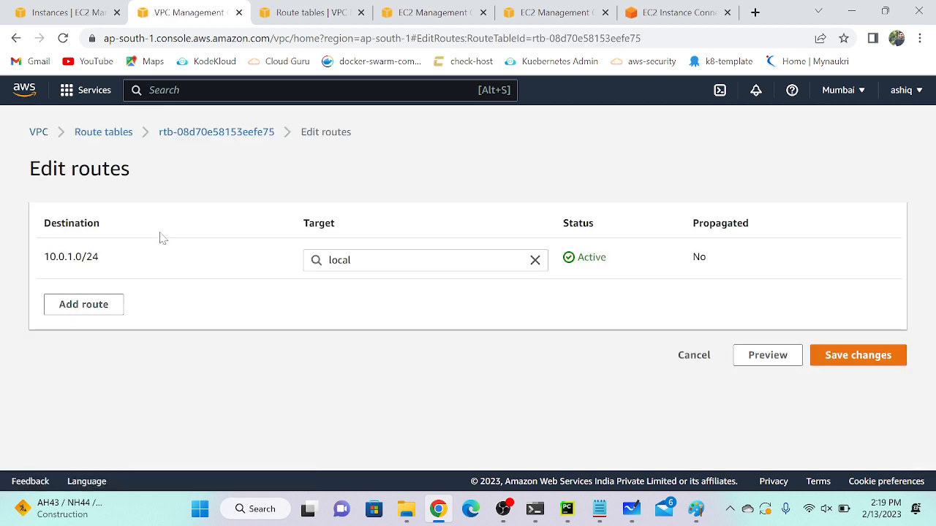
# Step: Add a route to vpc-2-rt with the destination 10.0.0.0/24
pyautogui.moveTo(41, 261); pyautogui.dragTo(128, 271)
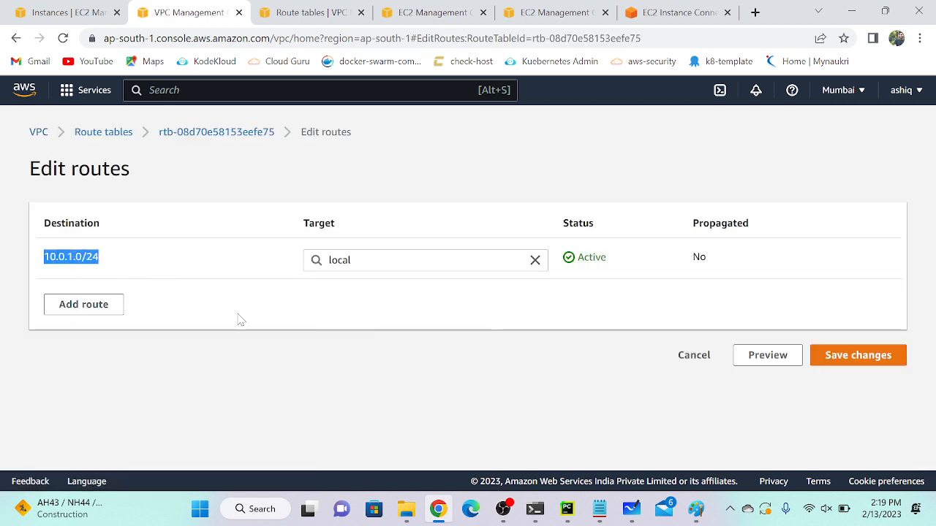
pyautogui.click(86, 313)
pyautogui.click(166, 301)
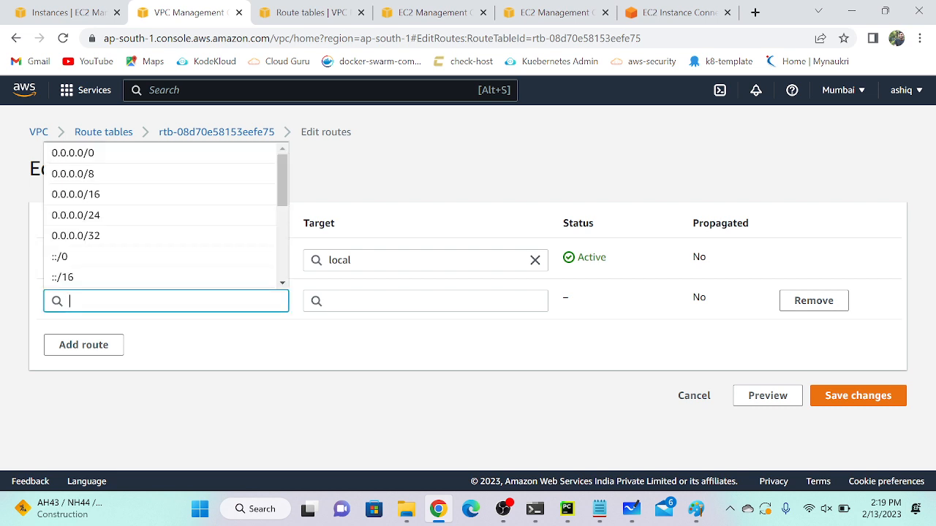
pyautogui.write('10.0.0.0')
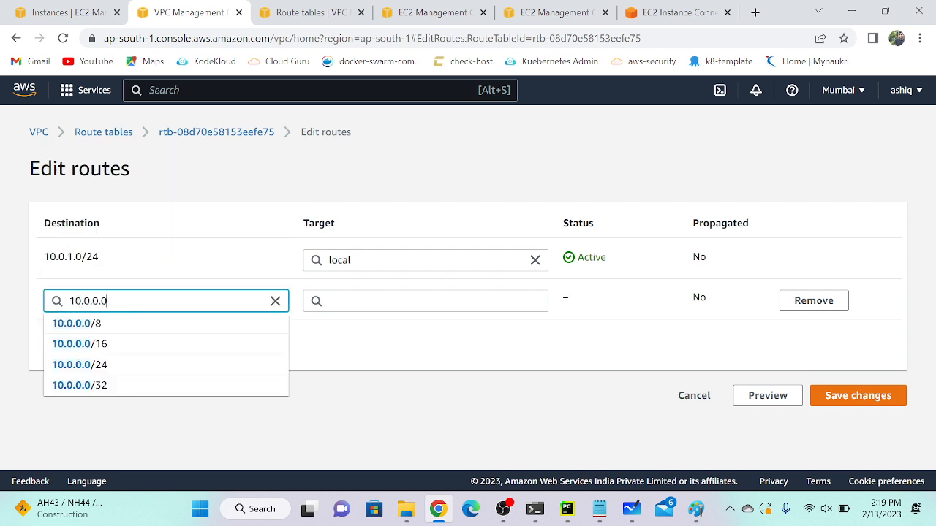
pyautogui.write('/24')
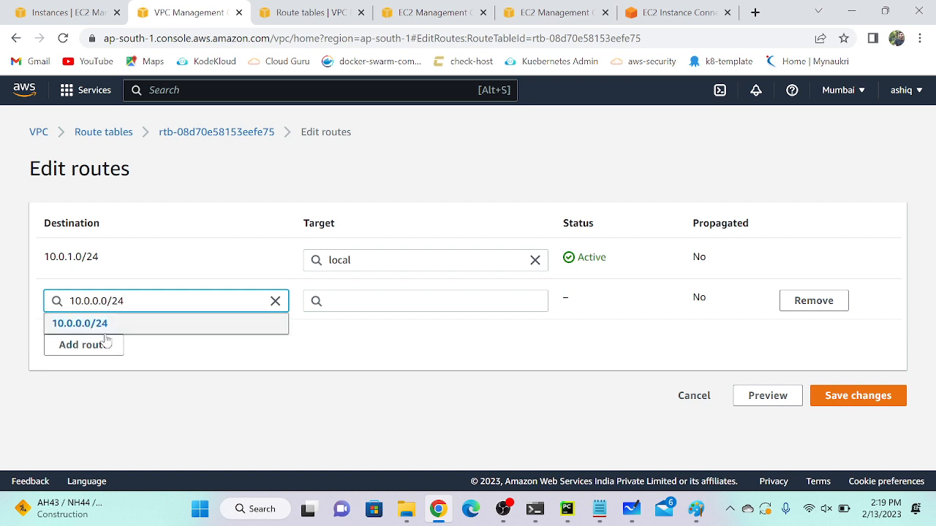
pyautogui.click(136, 327)
# Step: Target the 10.0.0.0/24 route at the vpc1-vpc-2 peering connection and save the route changes
pyautogui.click(378, 300)
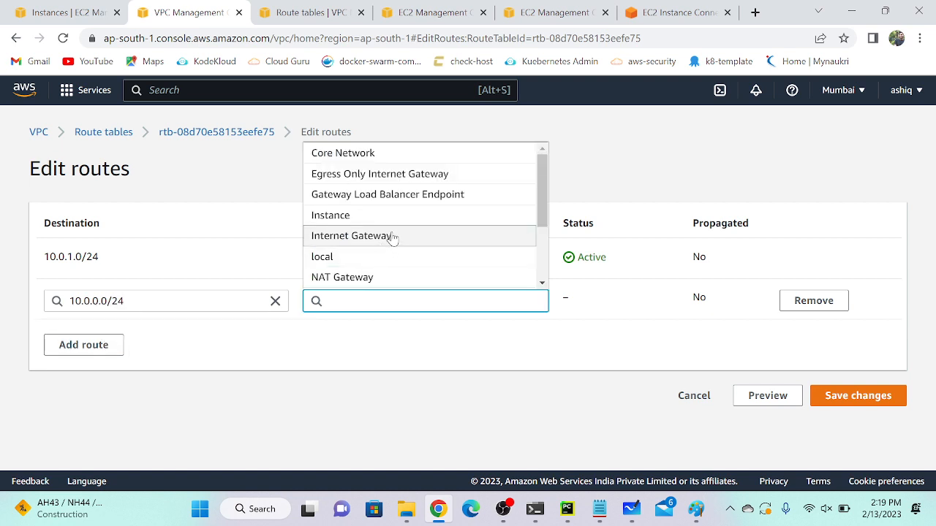
pyautogui.scroll(-2, 387, 238)
pyautogui.click(346, 236)
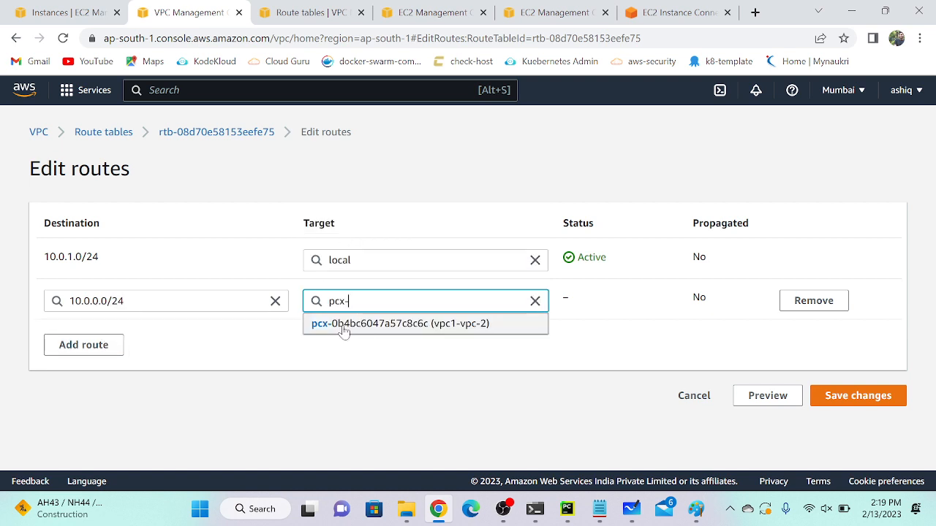
pyautogui.click(349, 324)
pyautogui.click(837, 394)
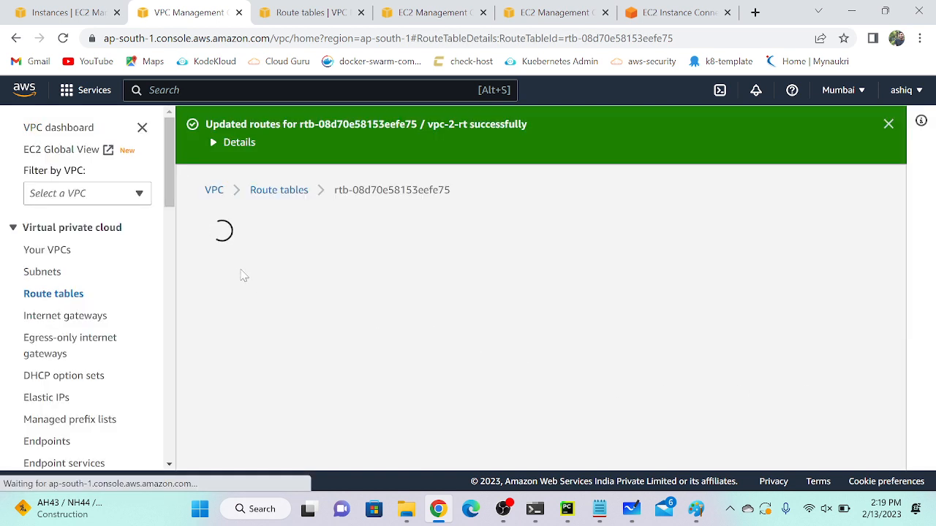
# Step: Switch to the terminal, stop the running ping and ping 10.0.1.208 again
pyautogui.click(535, 511)
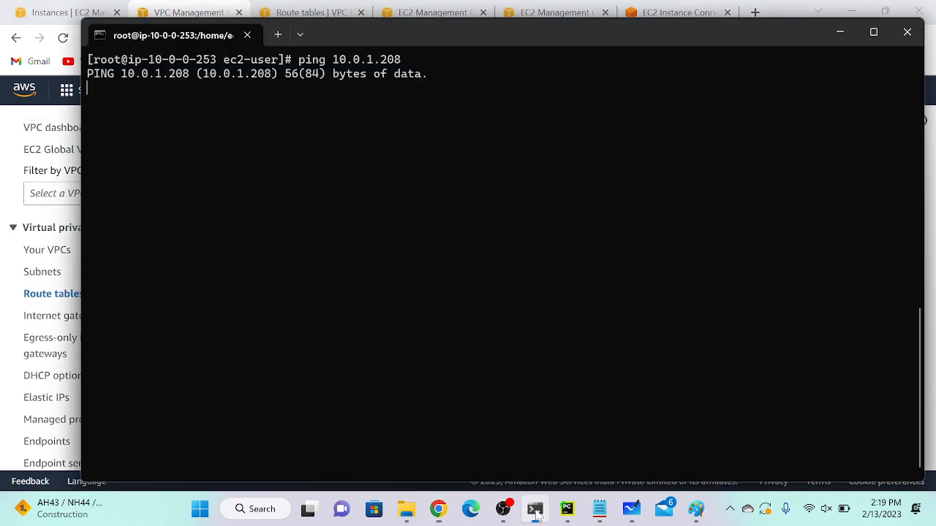
pyautogui.hotkey('ctrl', 'c')
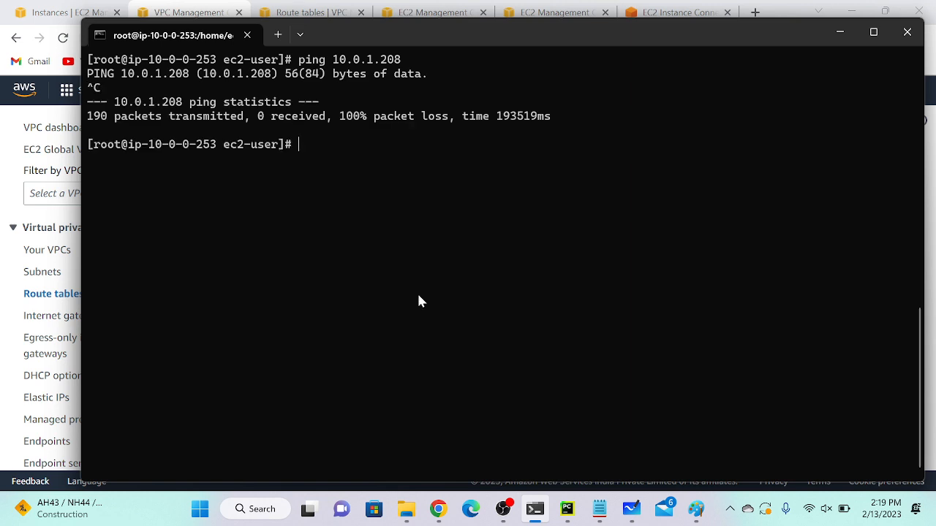
pyautogui.press('Up')
pyautogui.press('Return')
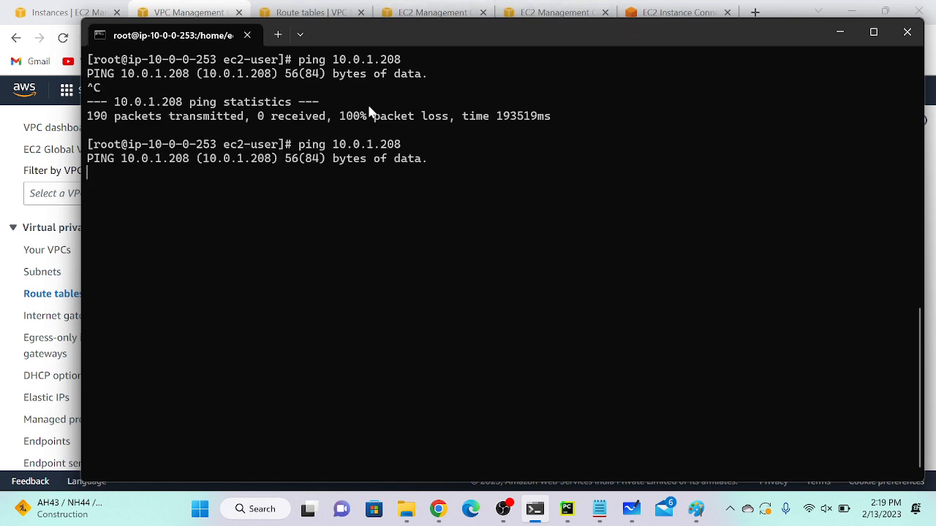
pyautogui.moveTo(434, 153); pyautogui.dragTo(190, 149)
pyautogui.click(359, 151)
pyautogui.moveTo(451, 35); pyautogui.dragTo(466, 82)
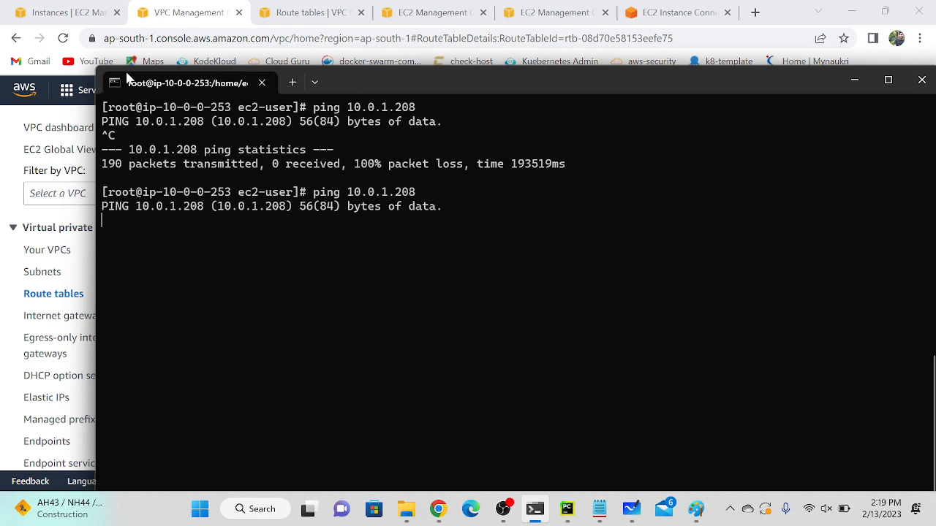
# Step: Switch to Chrome and open the security group attached to the vpc-2-vm instance
pyautogui.click(171, 10)
pyautogui.click(52, 15)
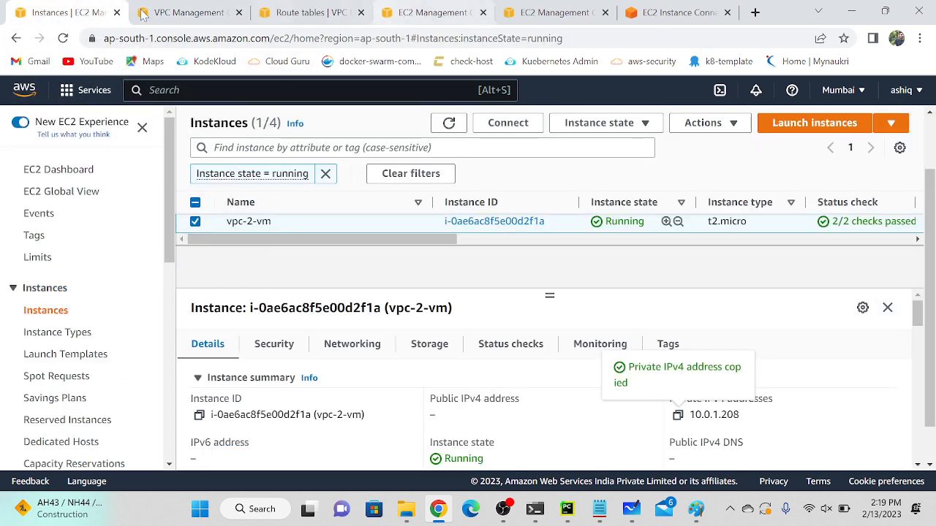
pyautogui.scroll(2, 271, 262)
pyautogui.scroll(-2, 288, 261)
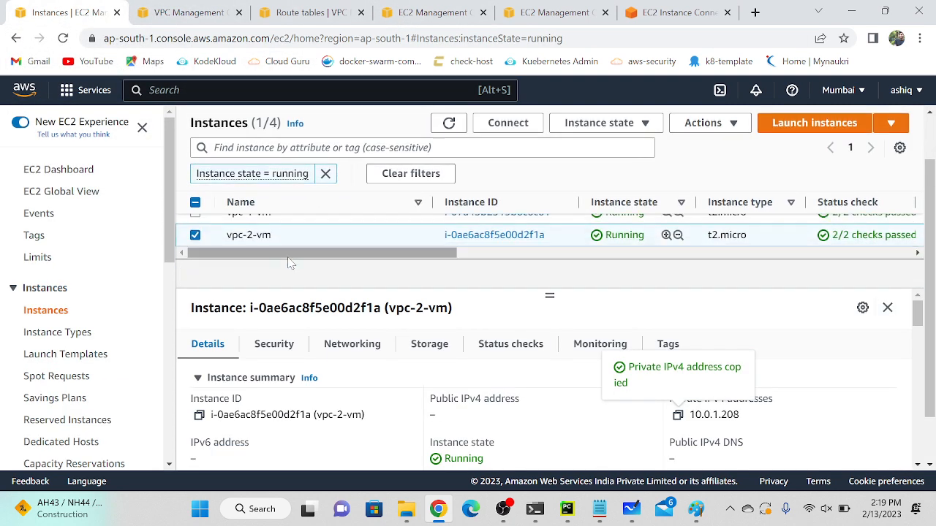
pyautogui.click(273, 342)
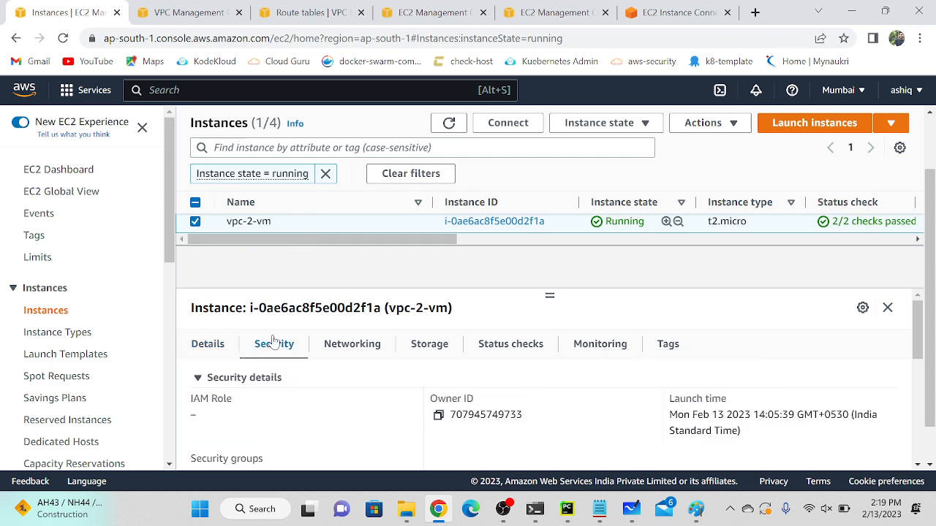
pyautogui.scroll(-2, 304, 379)
pyautogui.click(298, 368)
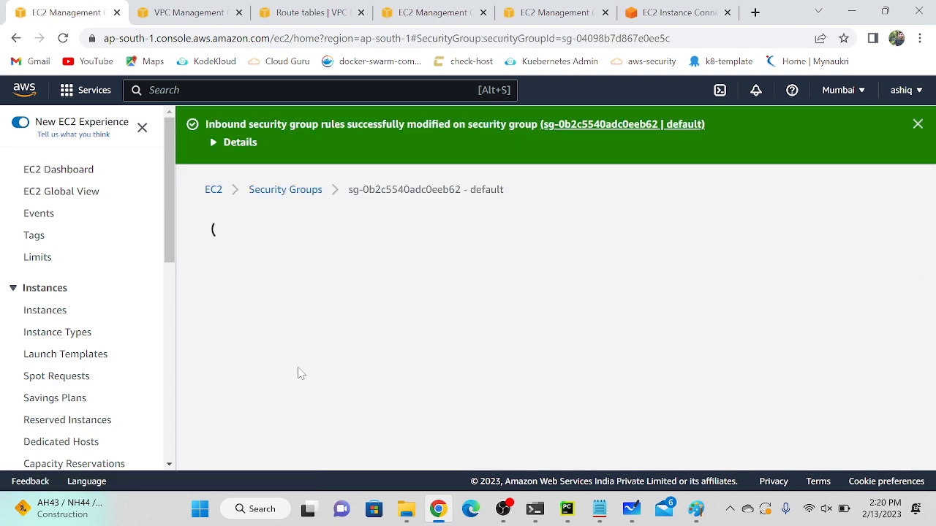
# Step: Edit the security group's inbound rules and delete the existing all-traffic rule
pyautogui.scroll(-4, 398, 380)
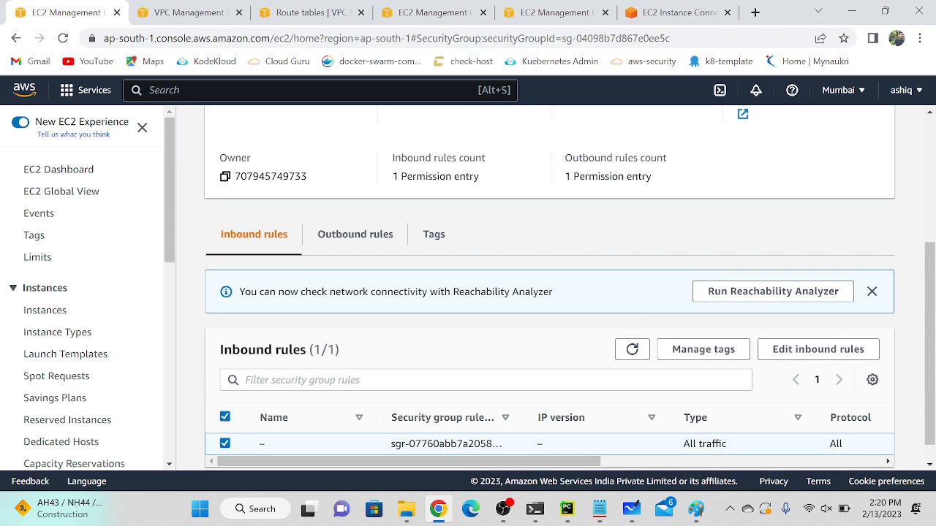
pyautogui.moveTo(492, 461); pyautogui.dragTo(457, 457)
pyautogui.scroll(2, 249, 340)
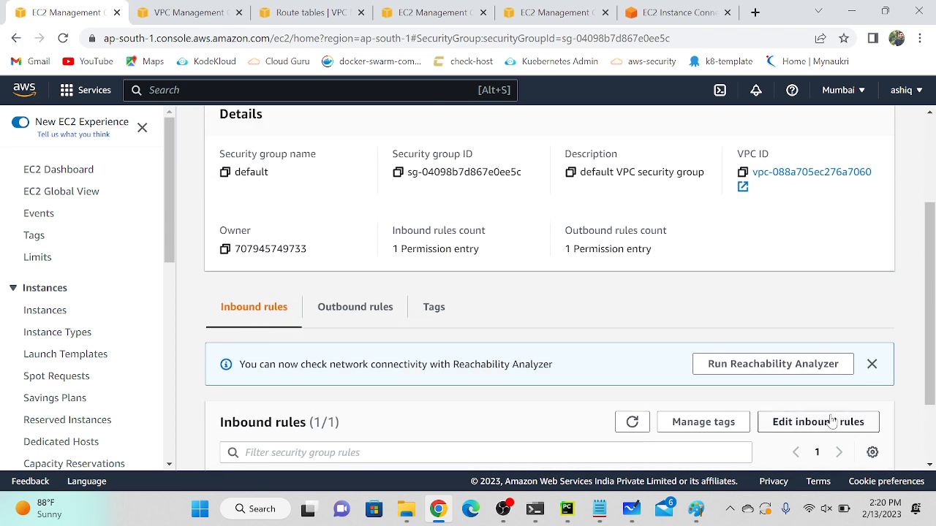
pyautogui.click(831, 422)
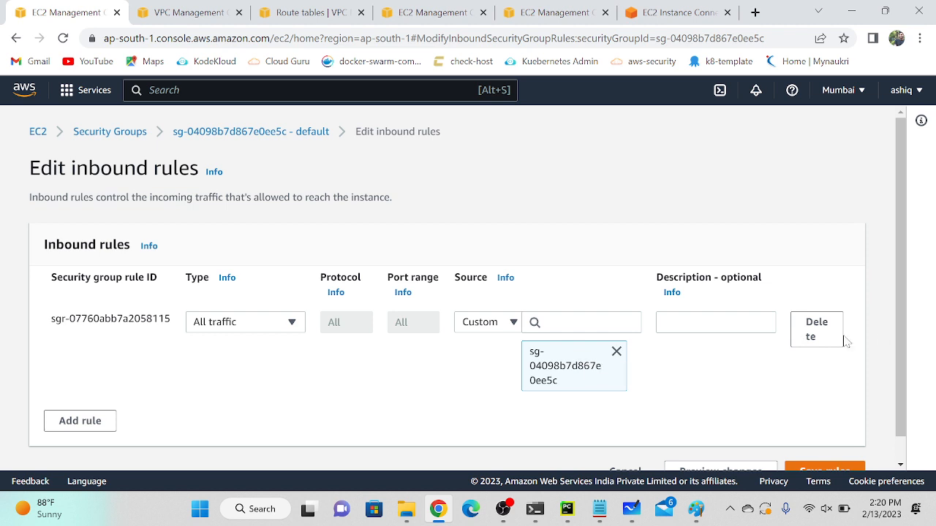
pyautogui.click(819, 334)
# Step: Add an inbound rule allowing All traffic from Anywhere-IPv4 (0.0.0.0/0) and save the rules
pyautogui.click(92, 336)
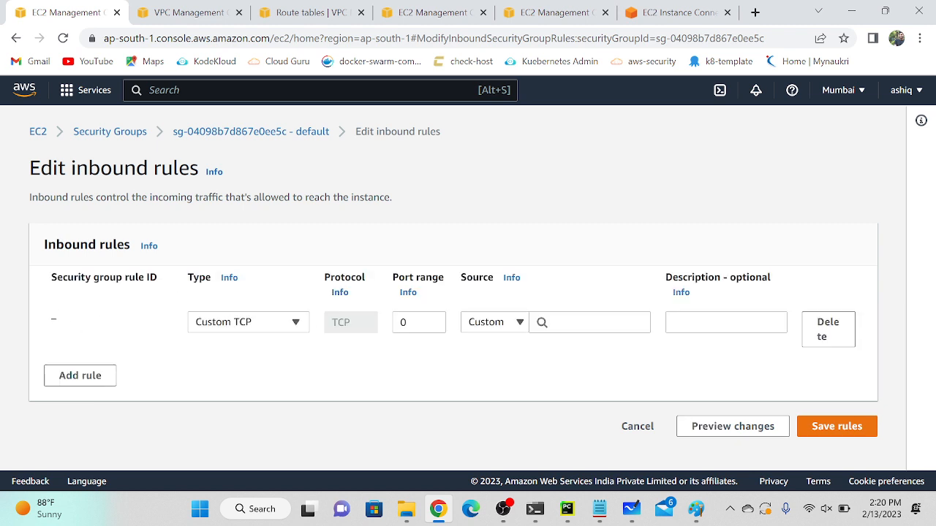
pyautogui.click(262, 327)
pyautogui.scroll(-2, 251, 261)
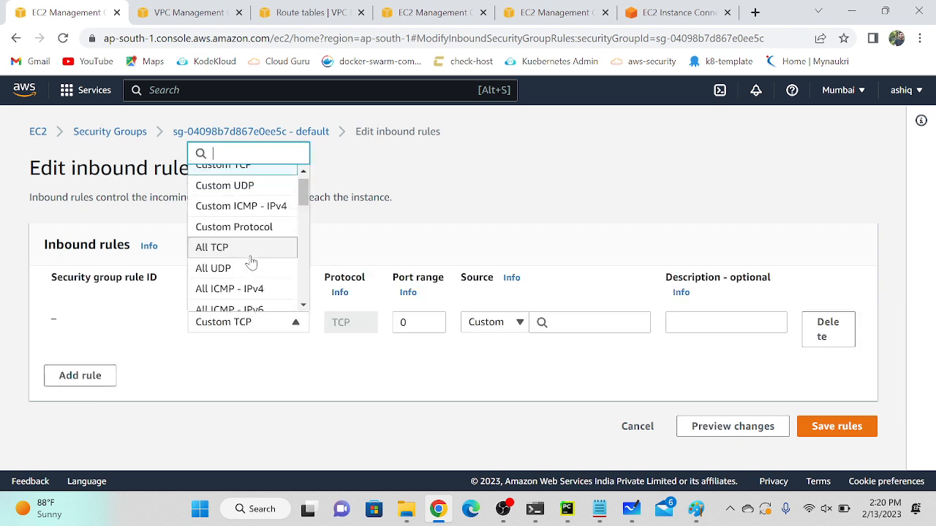
pyautogui.click(219, 305)
pyautogui.click(479, 322)
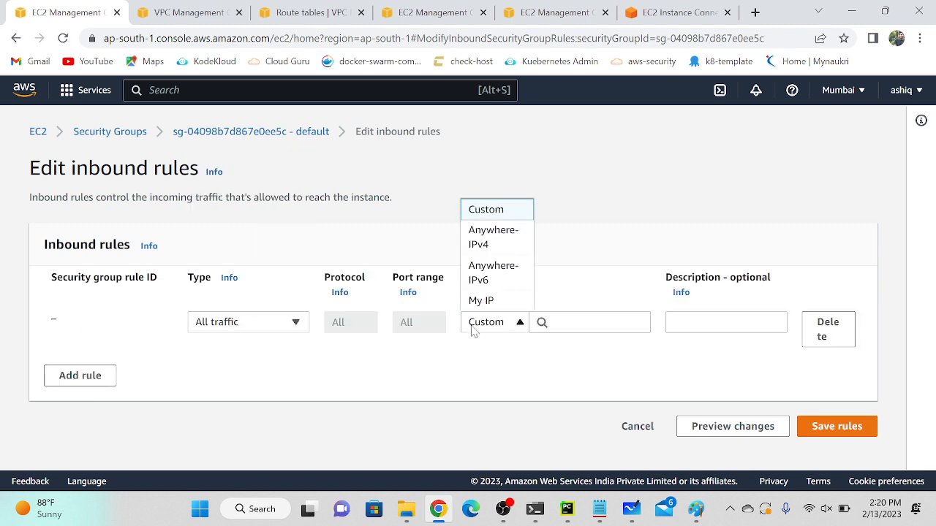
pyautogui.click(502, 246)
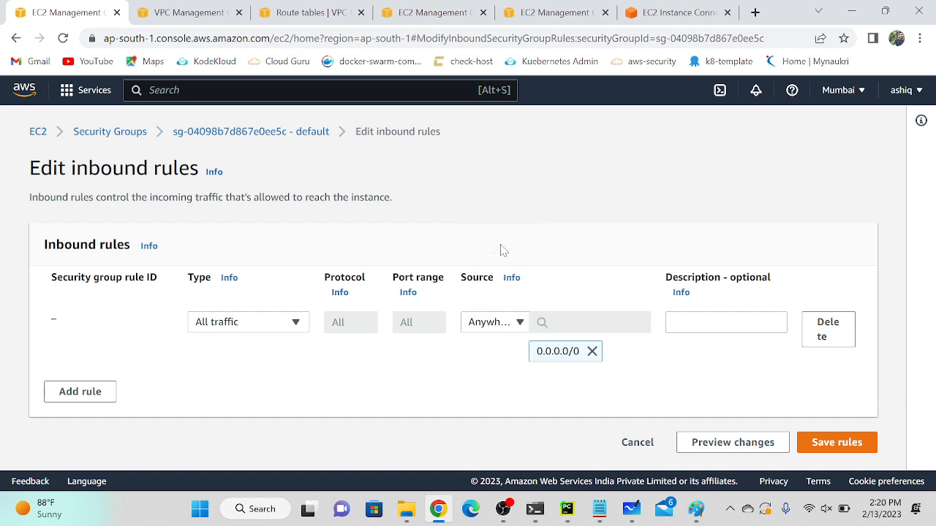
pyautogui.click(836, 442)
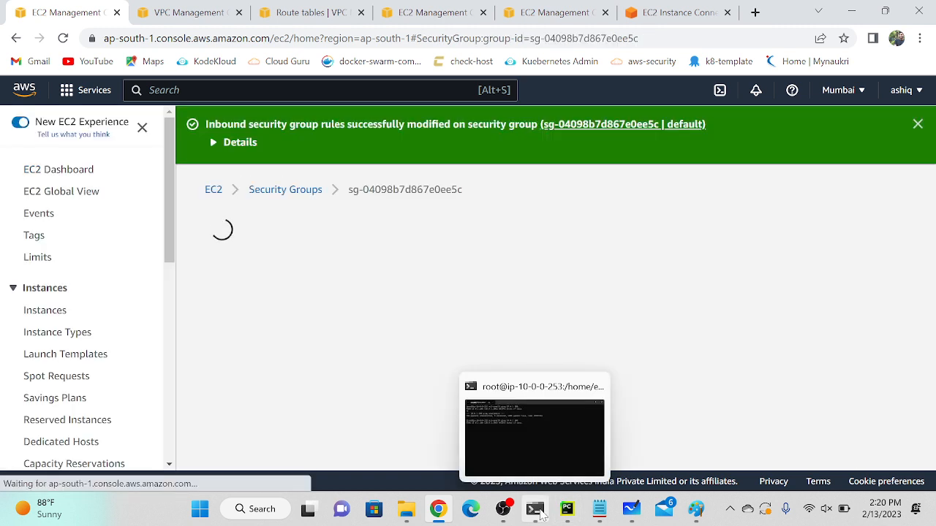
# Step: Switch to the terminal and check the running ping to 10.0.1.208 for replies
pyautogui.click(539, 515)
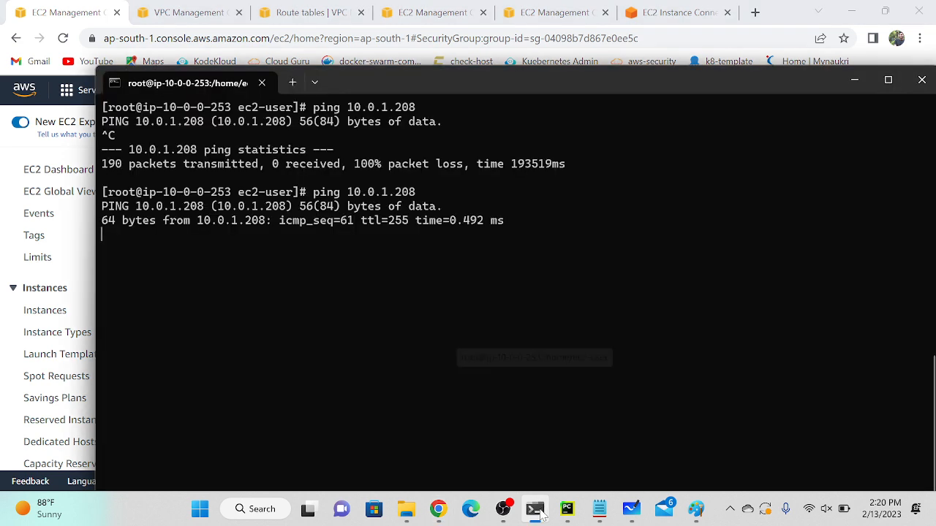